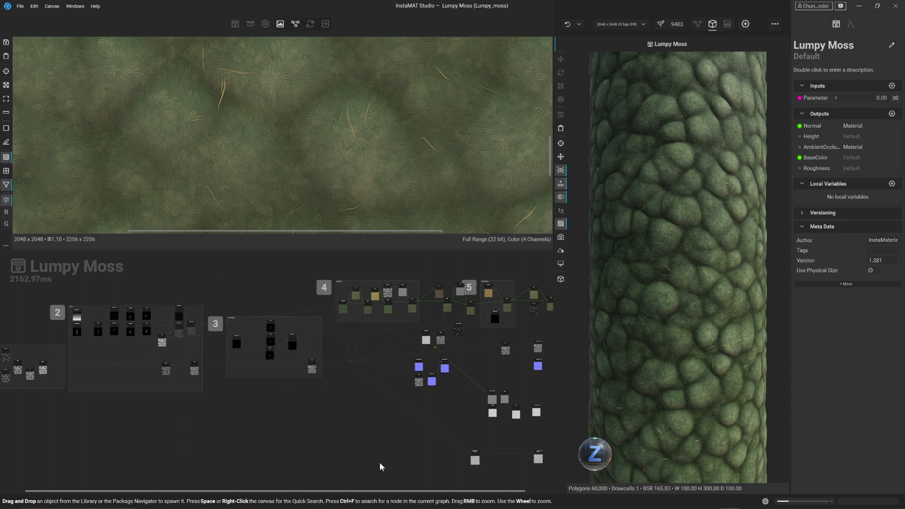
# Examine the lumpy moss surface up close in the 3D view under a rotated environment light
pyautogui.moveTo(403, 439)
pyautogui.mouseDown(button='middle')
pyautogui.moveTo(344, 439)
pyautogui.moveTo(456, 437)
pyautogui.moveTo(406, 437)
pyautogui.mouseUp(button='middle')
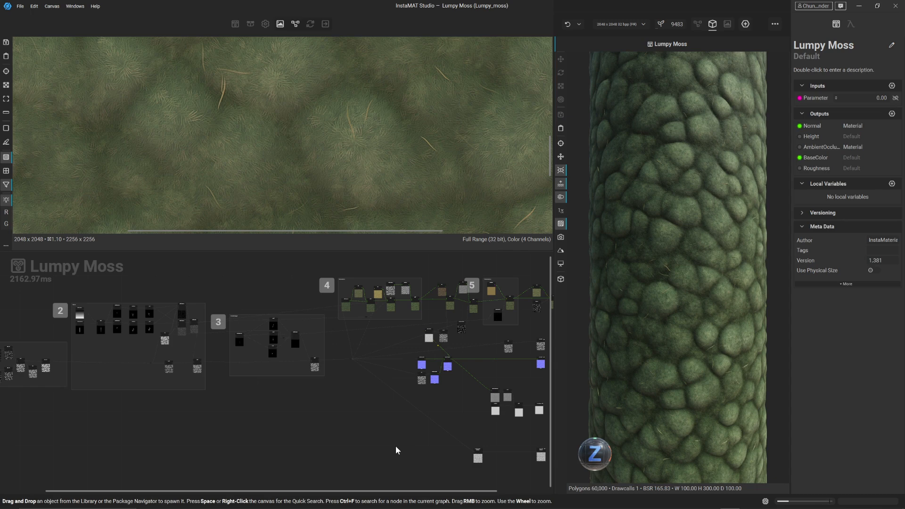
pyautogui.scroll(2, 686, 349)
pyautogui.scroll(3, 687, 355)
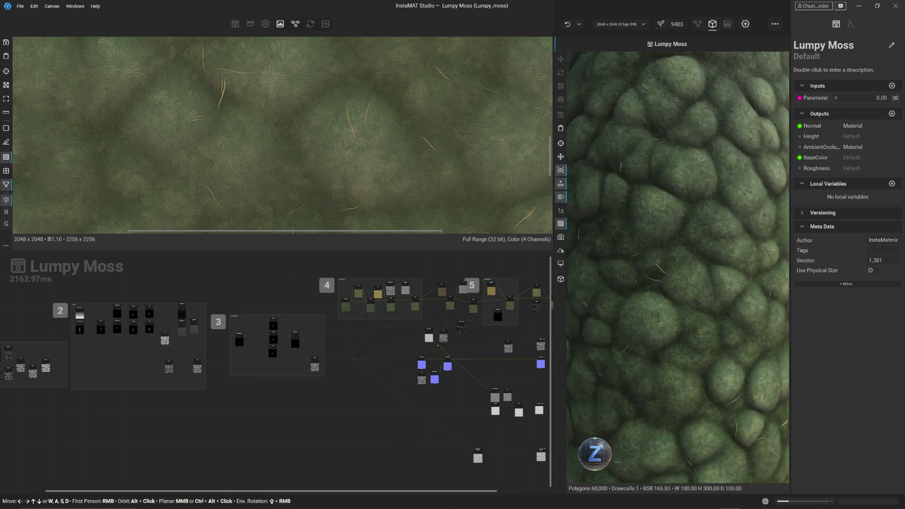
pyautogui.scroll(1, 708, 344)
pyautogui.keyDown('shift'); pyautogui.moveTo(708, 344); pyautogui.dragTo(628, 373, button='right'); pyautogui.keyUp('shift')
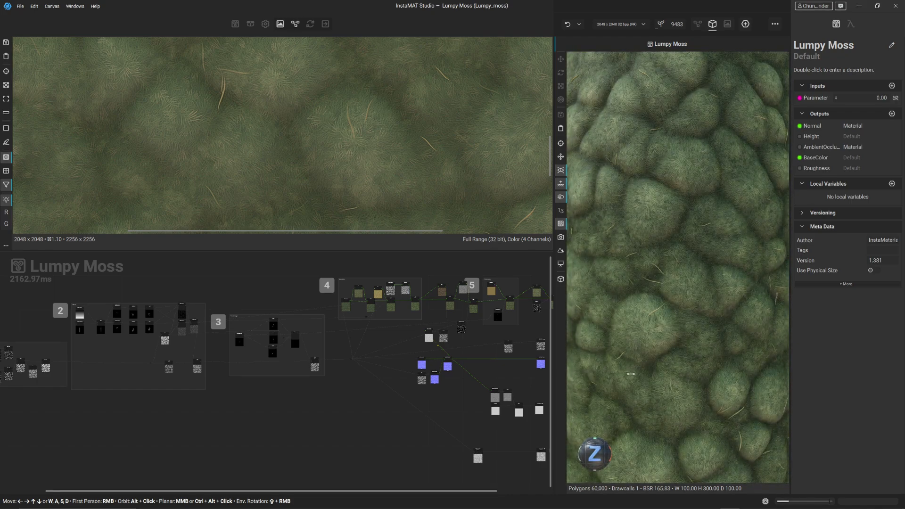
# Find the Lumps group in the node graph and preview the output of its final Slope Blur node
pyautogui.scroll(-2, 627, 374)
pyautogui.moveTo(137, 400); pyautogui.dragTo(384, 397, button='middle')
pyautogui.scroll(3, 222, 385)
pyautogui.scroll(3, 360, 356)
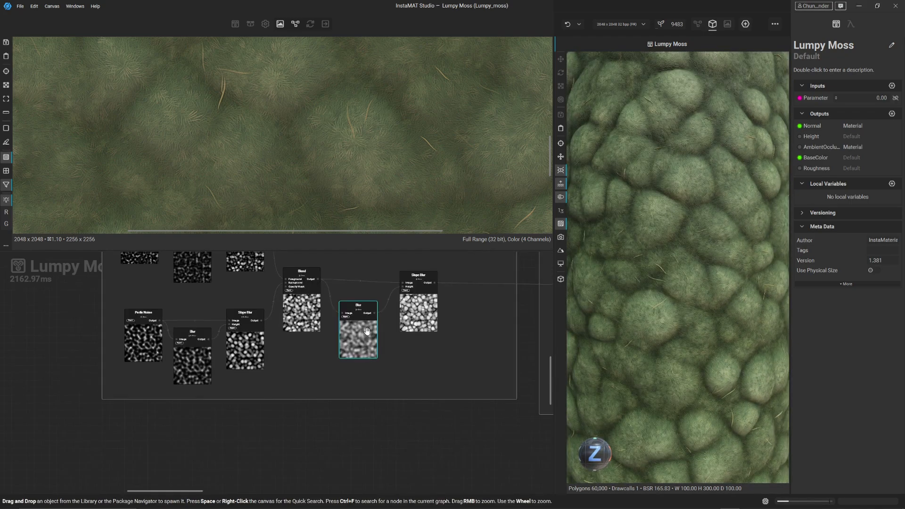
pyautogui.moveTo(367, 331); pyautogui.dragTo(376, 410, button='middle')
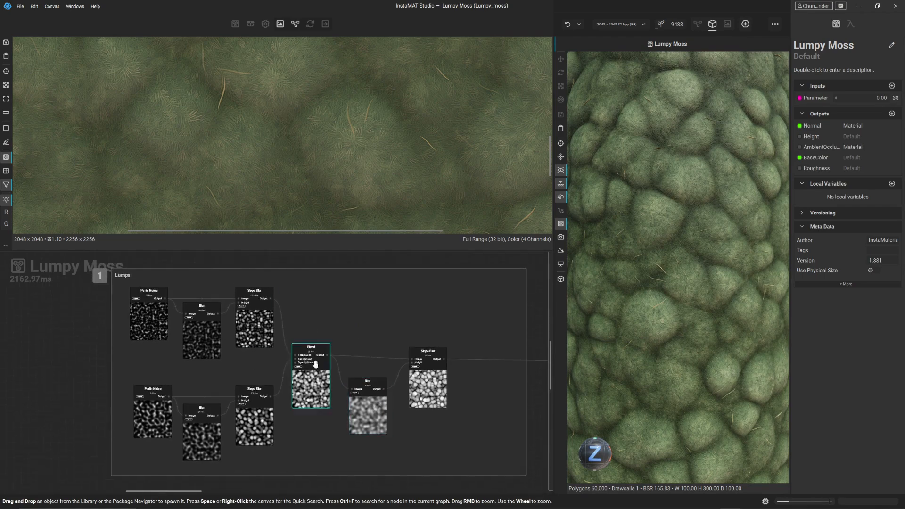
pyautogui.click(417, 382)
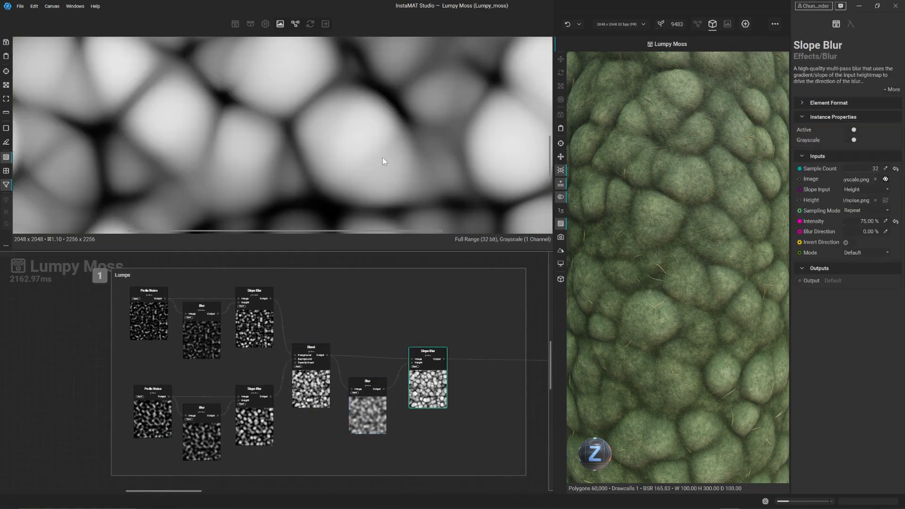
pyautogui.scroll(-5, 383, 157)
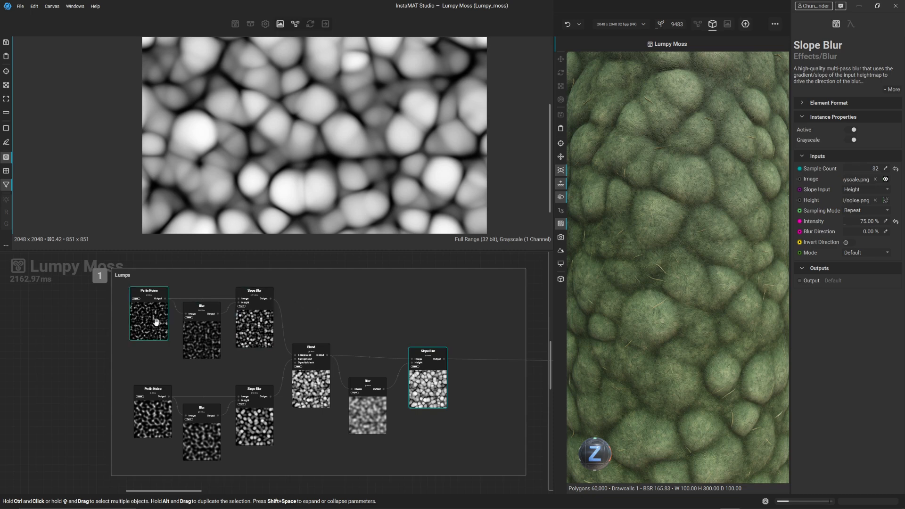
# Preview the upper Perlin Noise node of the Lumps group and enlarge the image view
pyautogui.scroll(2, 198, 330)
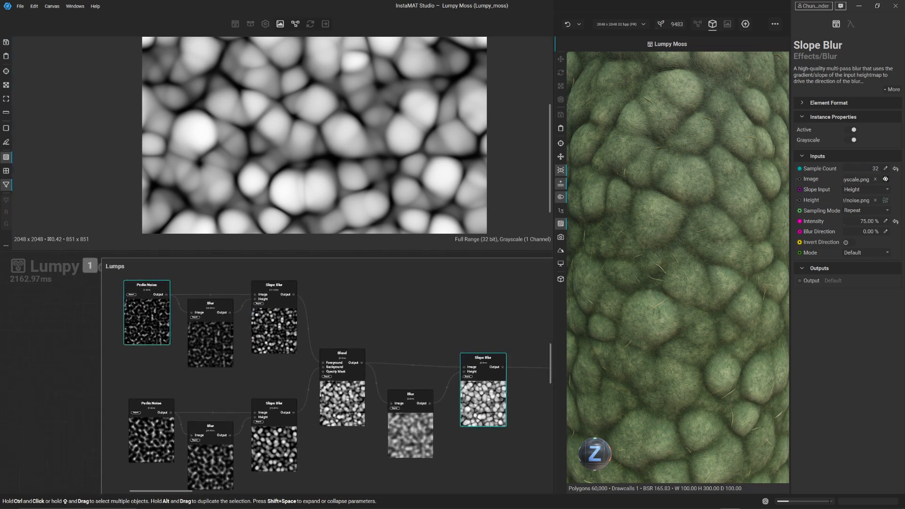
pyautogui.click(136, 301)
pyautogui.moveTo(105, 271); pyautogui.dragTo(289, 361)
pyautogui.moveTo(140, 368); pyautogui.dragTo(293, 445)
pyautogui.moveTo(335, 300); pyautogui.dragTo(512, 415)
pyautogui.click(148, 316)
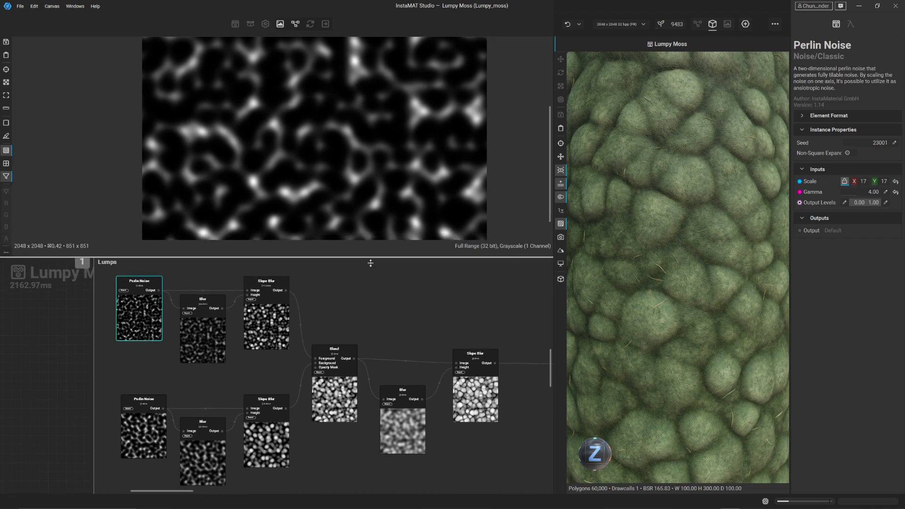
pyautogui.moveTo(370, 252); pyautogui.dragTo(370, 272)
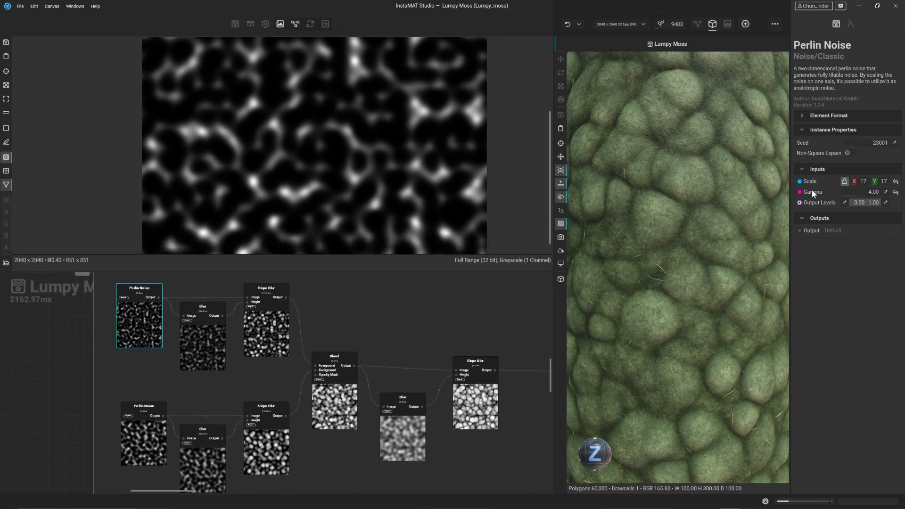
# Try the upper Perlin Noise node with its default gamma, and restore the gamma to 4
pyautogui.click(895, 191)
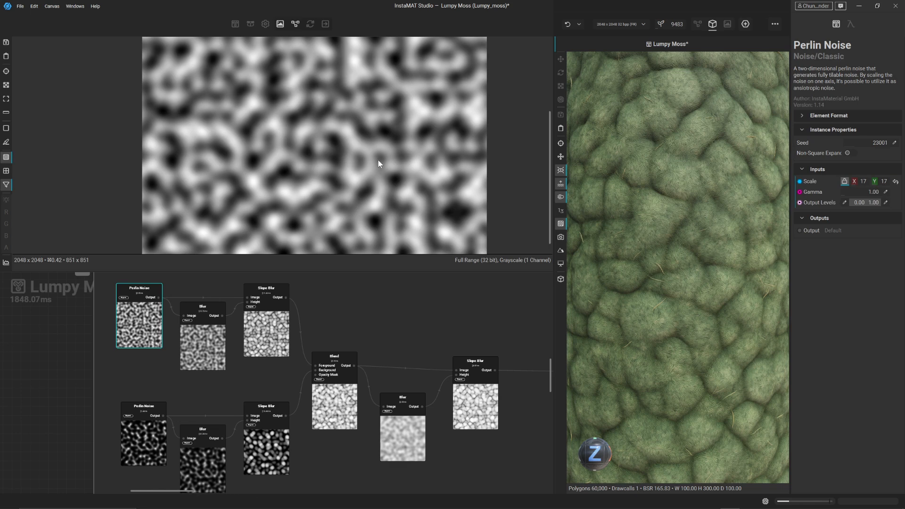
pyautogui.doubleClick(879, 192)
pyautogui.write('4')
pyautogui.press('Return')
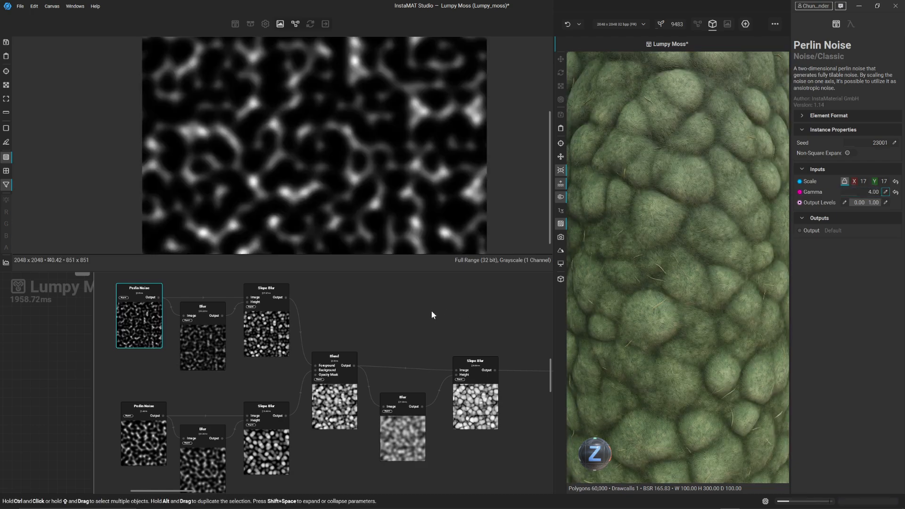
# Preview the upper Slope Blur result and compare it with the Perlin Noise node feeding it
pyautogui.click(273, 331)
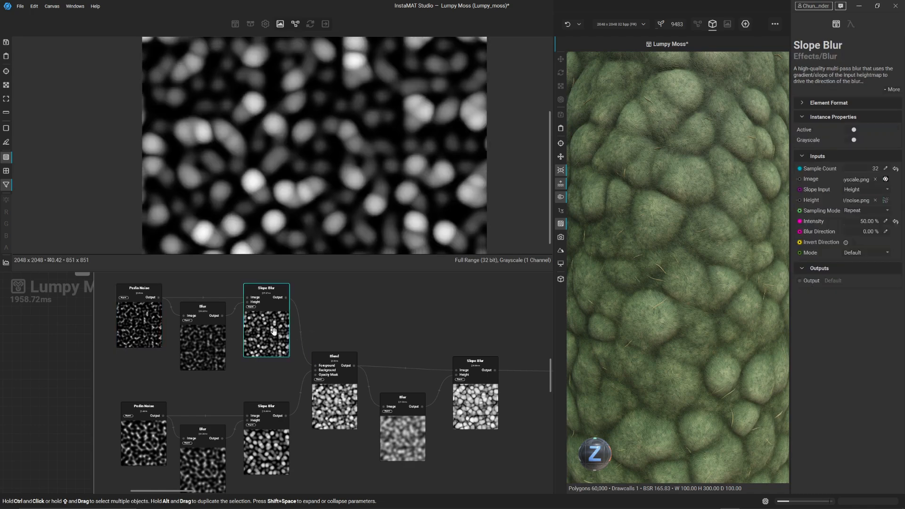
pyautogui.scroll(2, 216, 318)
pyautogui.scroll(1, 217, 318)
pyautogui.moveTo(217, 318); pyautogui.dragTo(293, 357, button='middle')
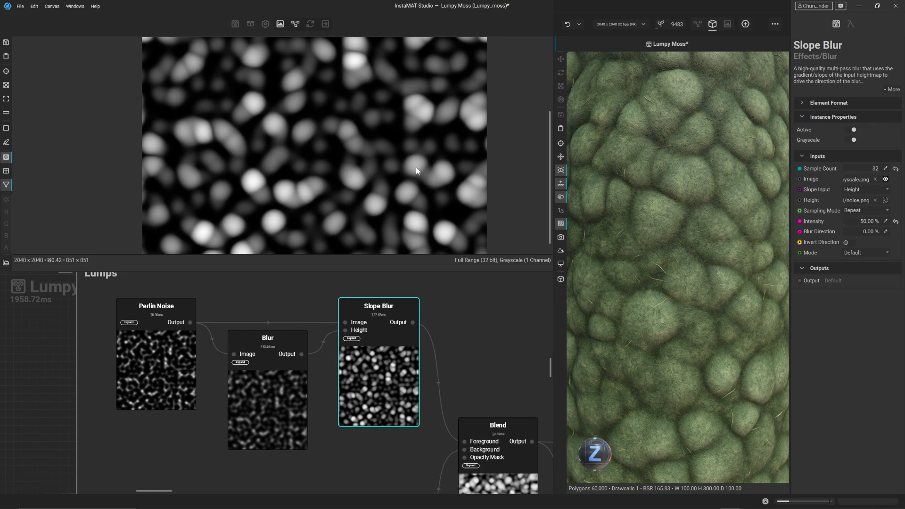
pyautogui.click(156, 329)
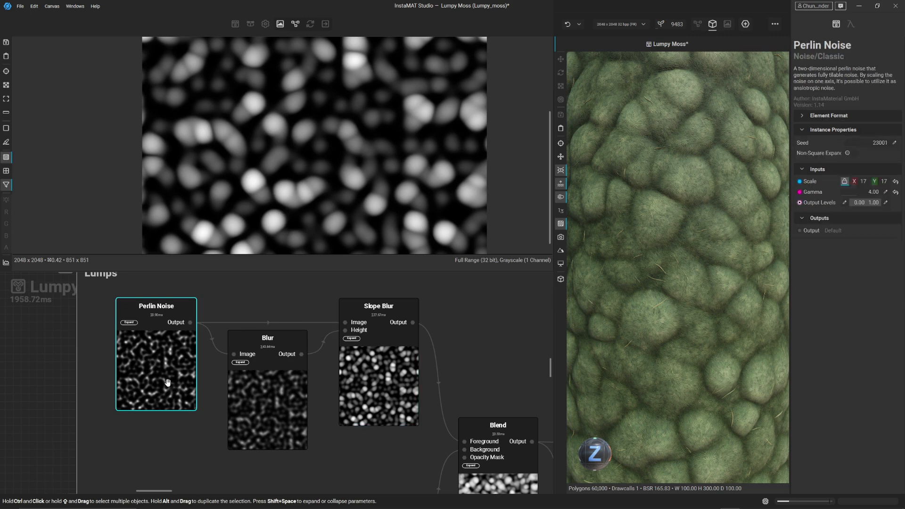
pyautogui.click(405, 367)
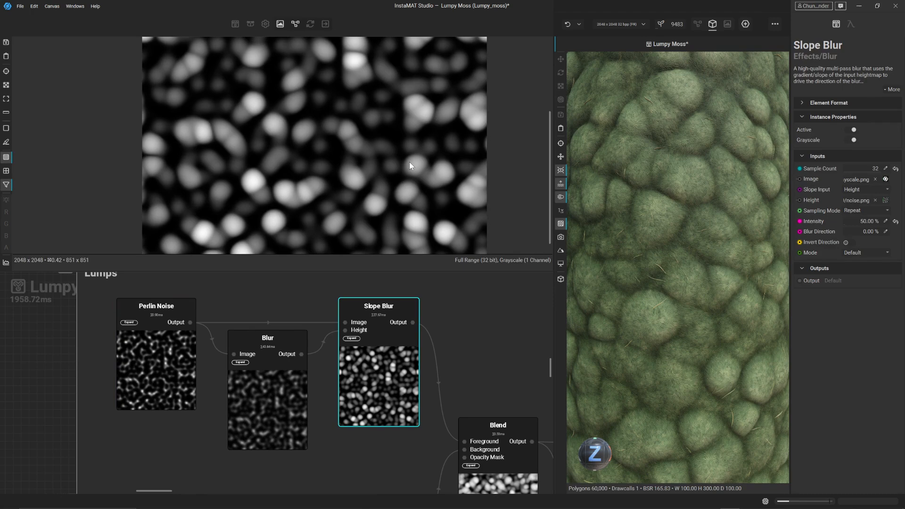
# Examine the lower branch's Perlin Noise and Slope Blur outputs and the settings of both branches' Blur nodes
pyautogui.scroll(-3, 372, 368)
pyautogui.click(237, 431)
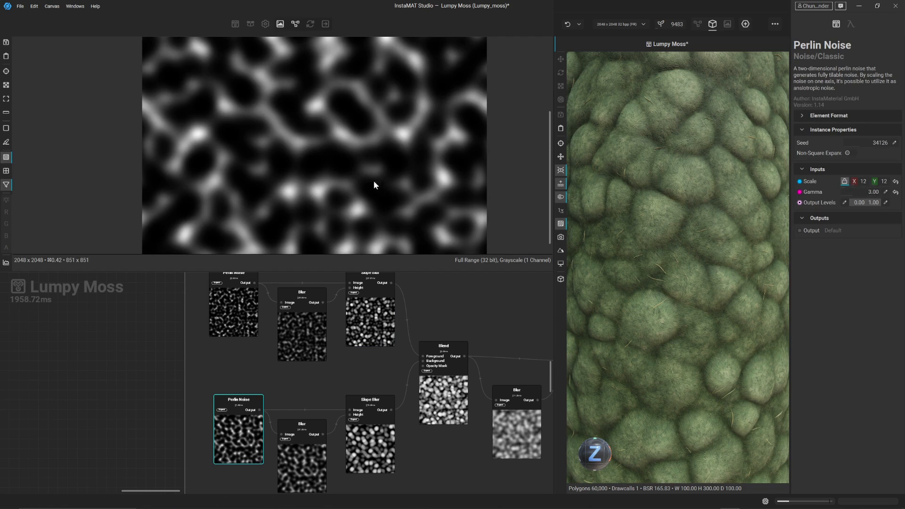
pyautogui.click(377, 439)
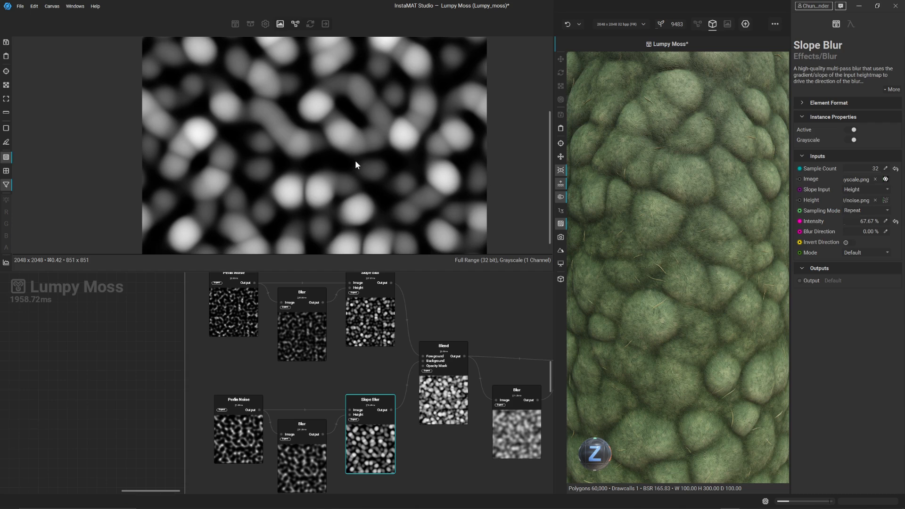
pyautogui.click(303, 439)
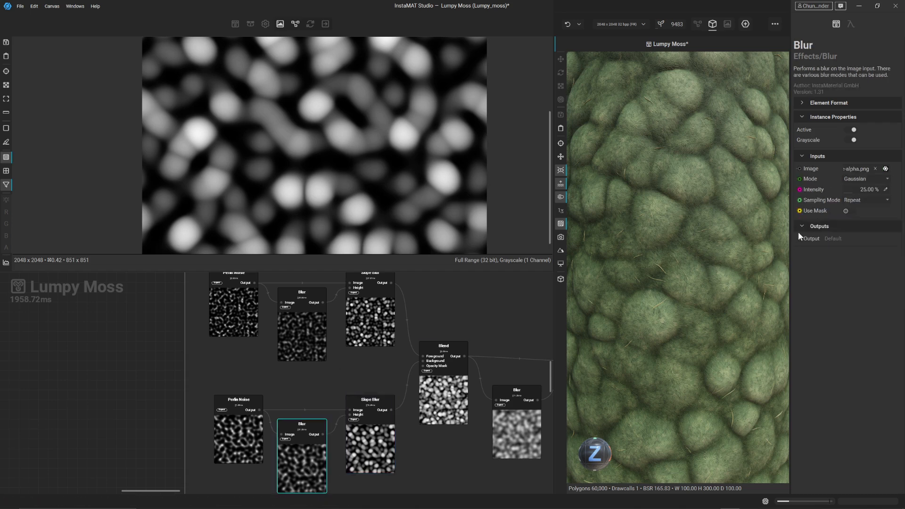
pyautogui.click(315, 333)
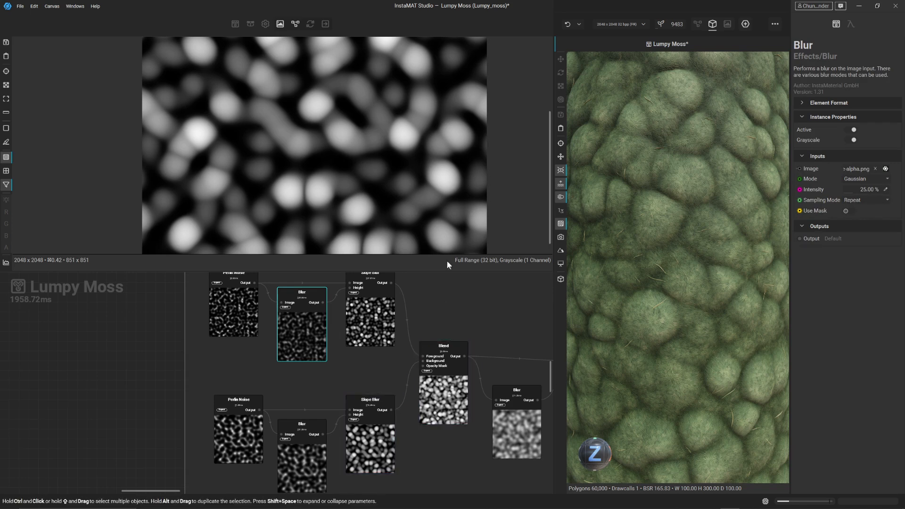
# Examine the Blend node that merges both lump branches and the Blur and Slope Blur nodes following it
pyautogui.click(449, 401)
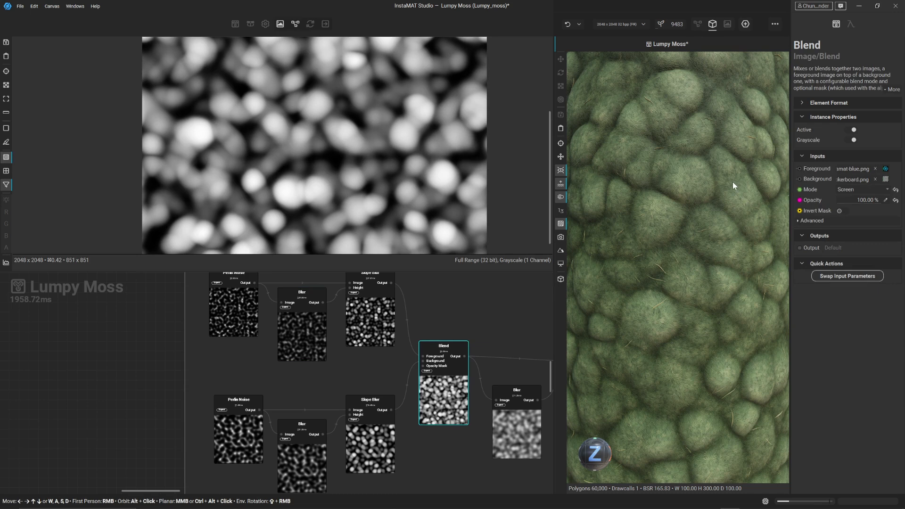
pyautogui.moveTo(512, 369); pyautogui.dragTo(330, 352, button='middle')
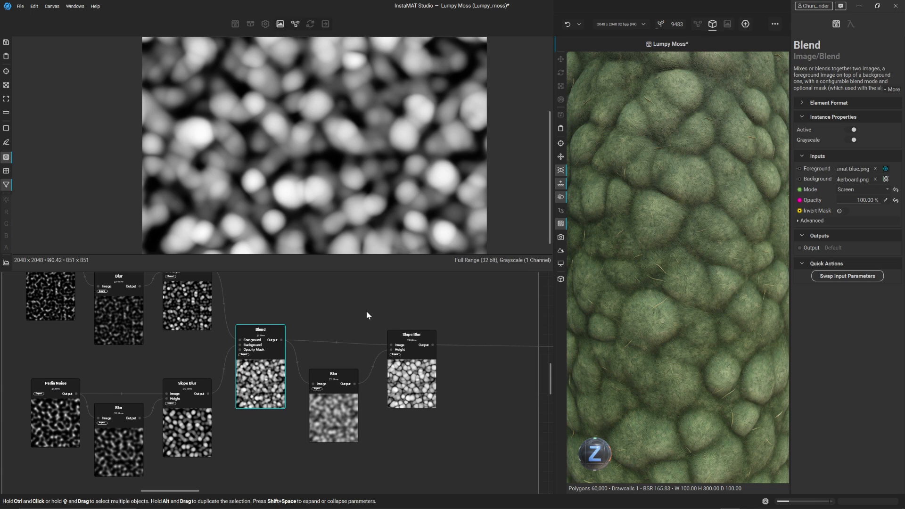
pyautogui.click(342, 422)
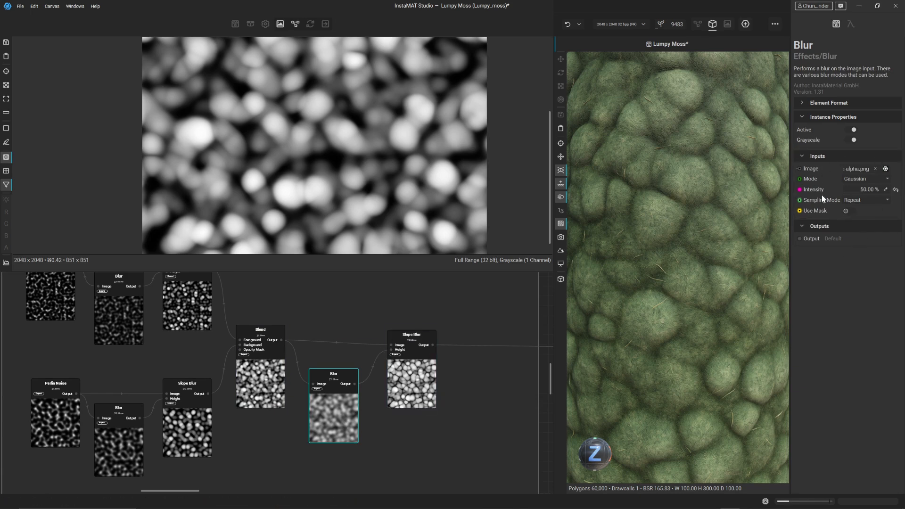
pyautogui.click(419, 377)
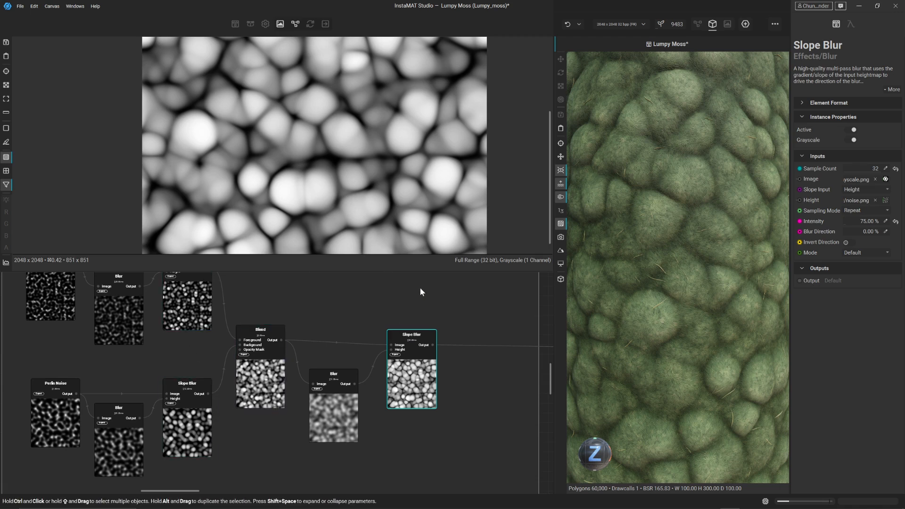
pyautogui.scroll(-3, 453, 330)
pyautogui.moveTo(473, 323); pyautogui.dragTo(428, 347, button='middle')
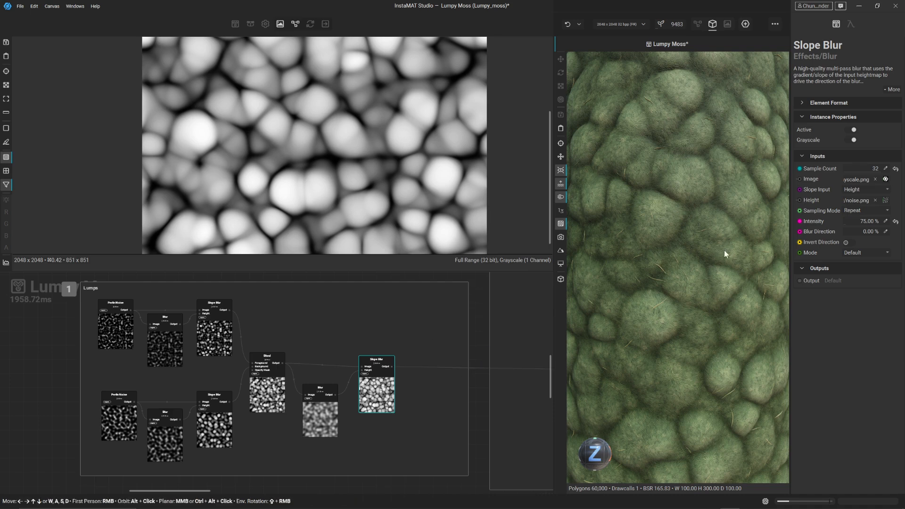
# Examine the moss fibers up close in the 3D view and find the Fibers group in the node graph
pyautogui.keyDown('alt'); pyautogui.moveTo(670, 283); pyautogui.dragTo(690, 282, button='right'); pyautogui.keyUp('alt')
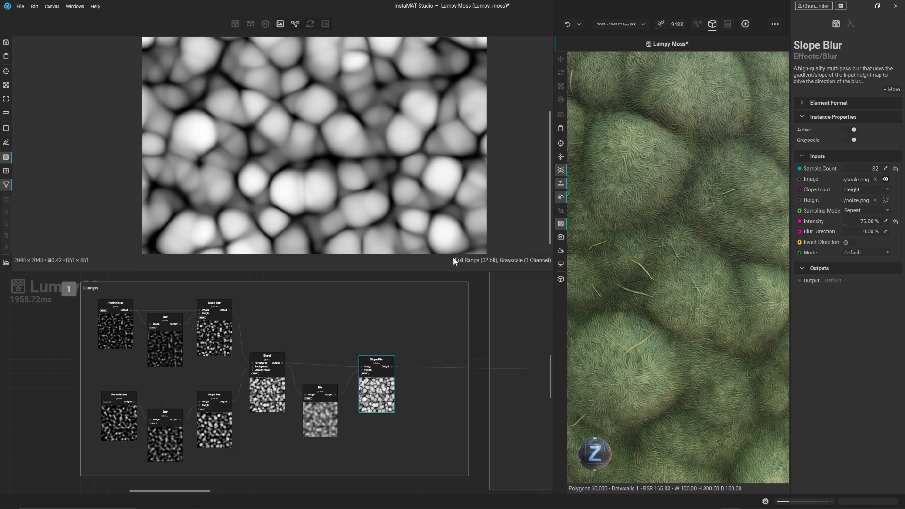
pyautogui.scroll(-3, 514, 370)
pyautogui.moveTo(516, 368); pyautogui.dragTo(187, 401, button='middle')
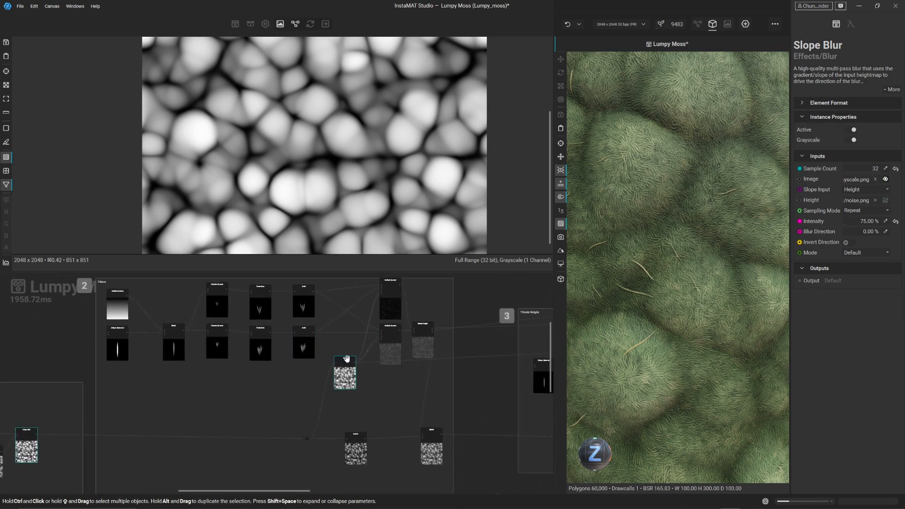
pyautogui.moveTo(282, 393); pyautogui.dragTo(413, 423, button='middle')
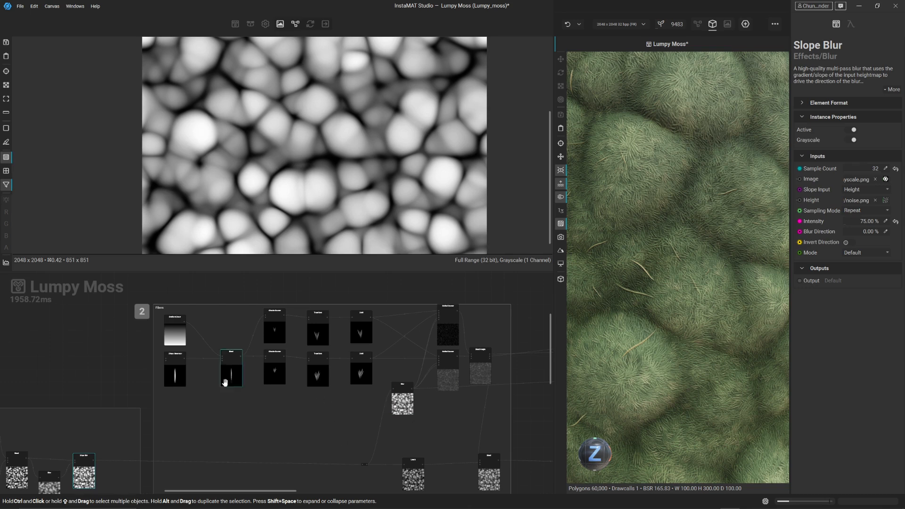
pyautogui.scroll(4, 204, 342)
pyautogui.moveTo(348, 313); pyautogui.dragTo(315, 322, button='middle')
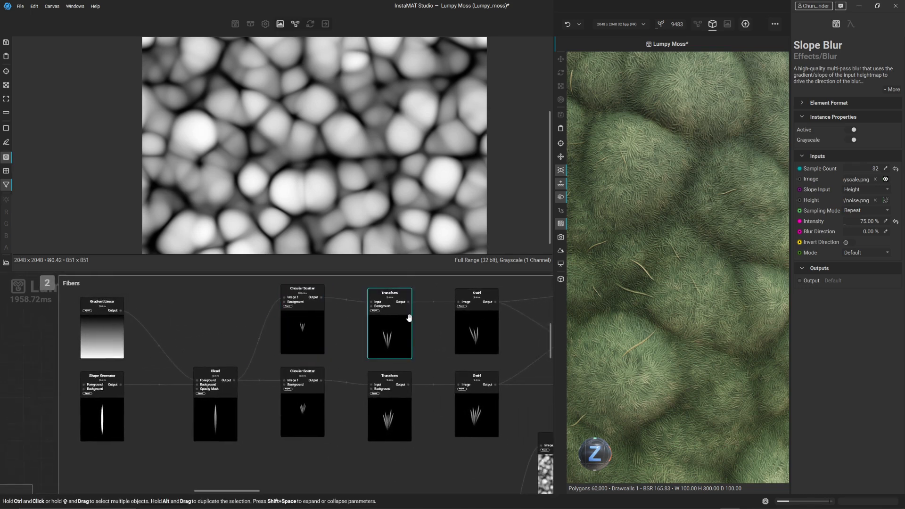
# Examine the Shape Generator, Gradient Linear, Blend and upper Circular Scatter nodes that form the fiber clump
pyautogui.click(119, 416)
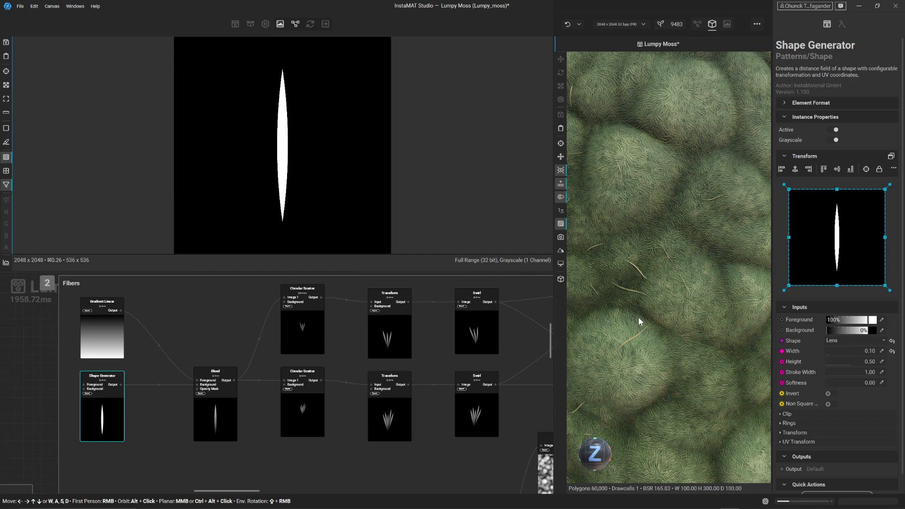
pyautogui.click(210, 421)
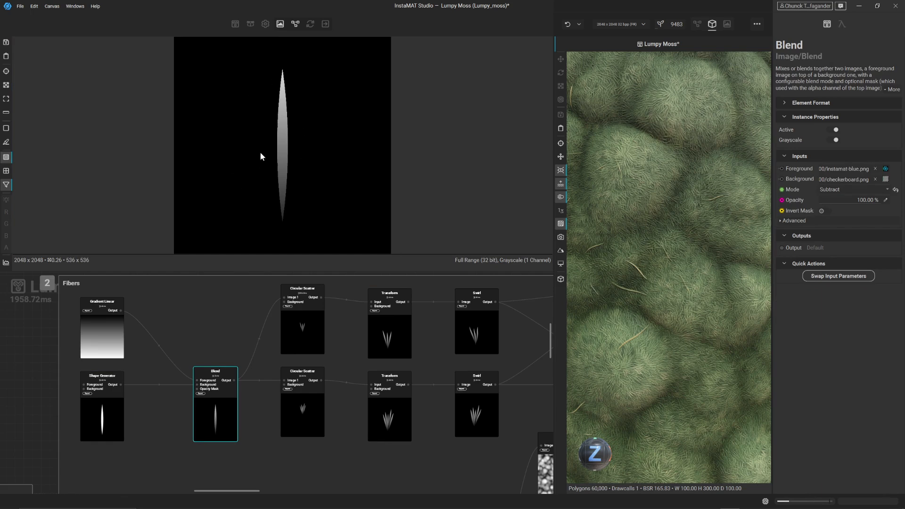
pyautogui.click(102, 325)
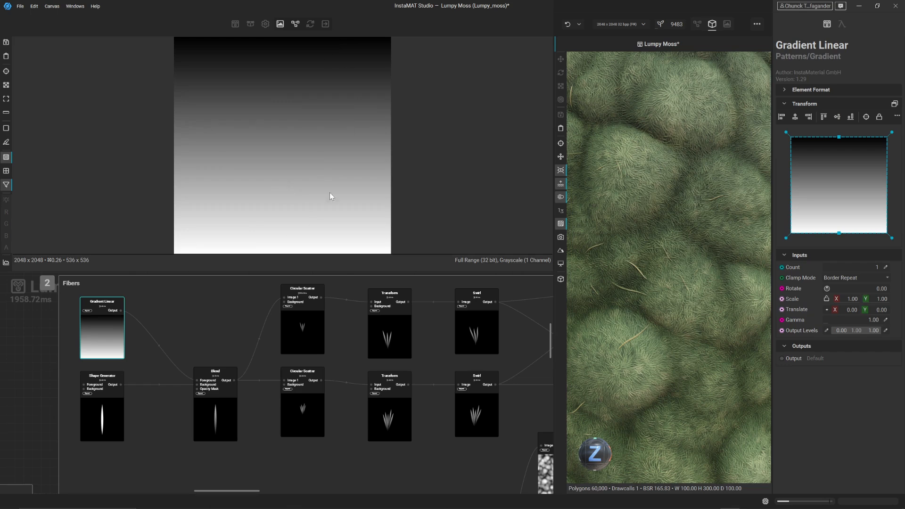
pyautogui.click(227, 414)
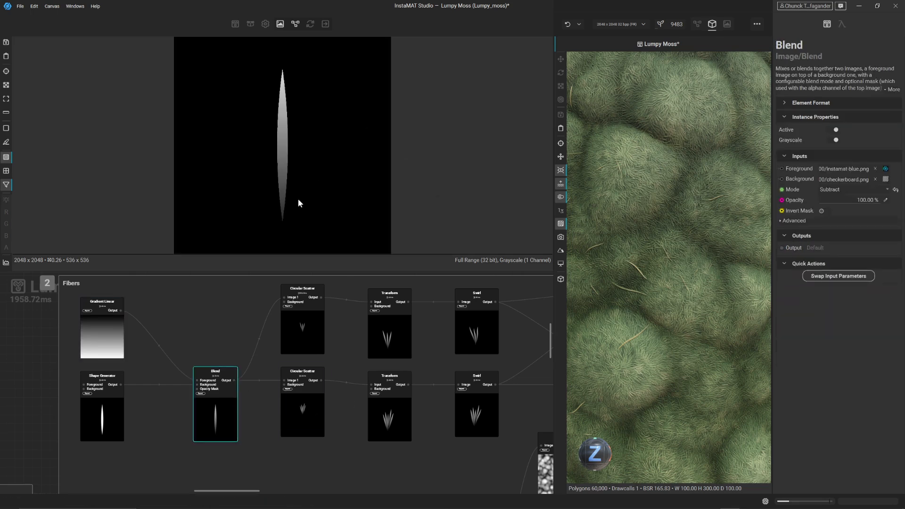
pyautogui.scroll(2, 354, 395)
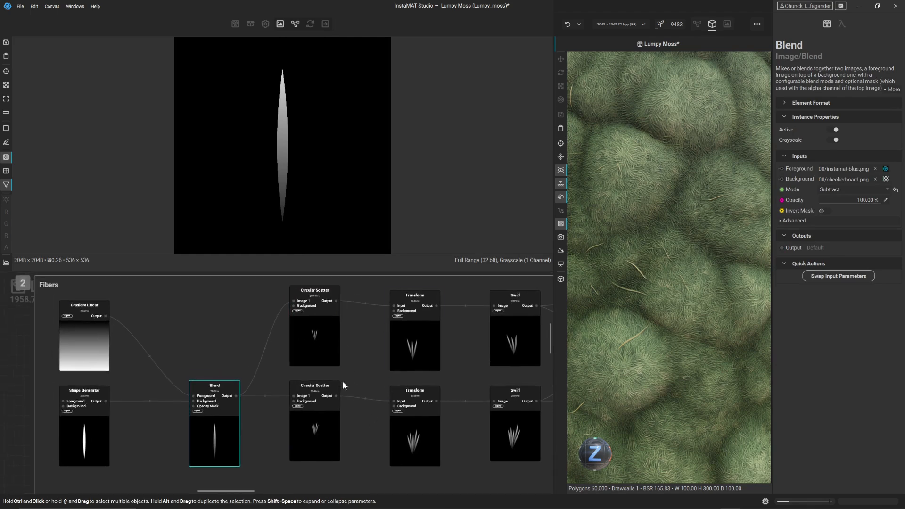
pyautogui.click(324, 365)
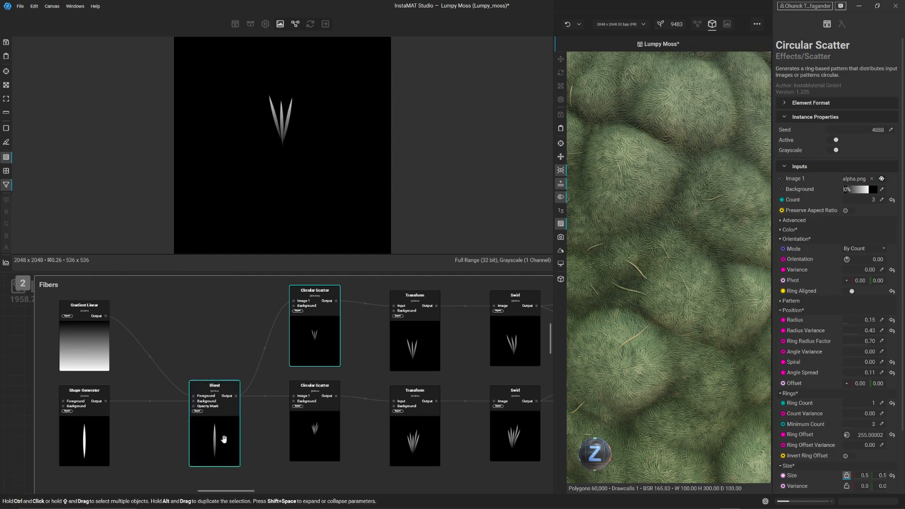
# Examine the upper branch's Circular Scatter, Transform and Swirl nodes that shape and bend the fiber clump
pyautogui.moveTo(224, 439); pyautogui.dragTo(219, 442)
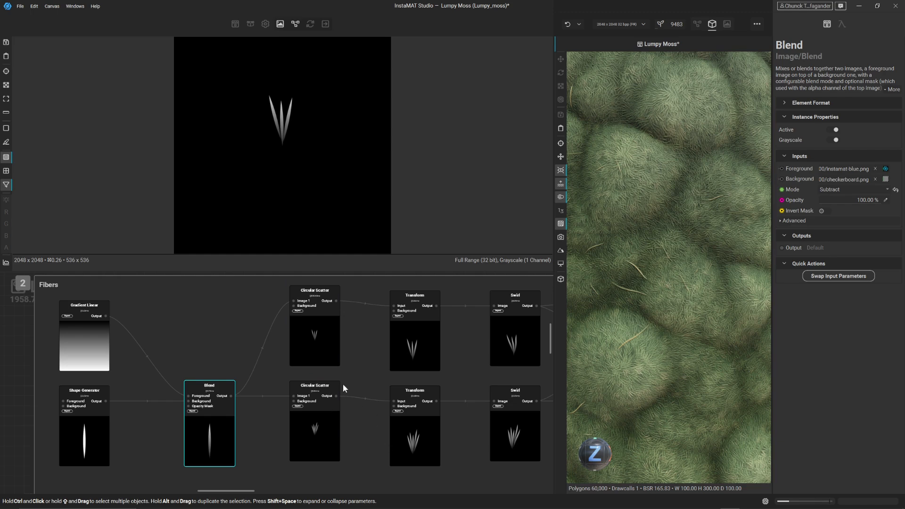
pyautogui.click(321, 352)
pyautogui.click(418, 343)
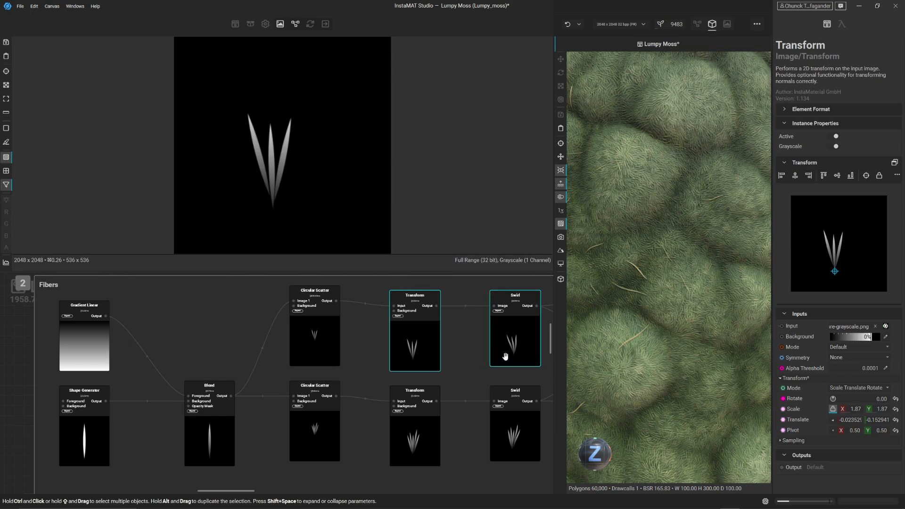
pyautogui.moveTo(506, 356); pyautogui.dragTo(441, 360, button='middle')
pyautogui.click(445, 344)
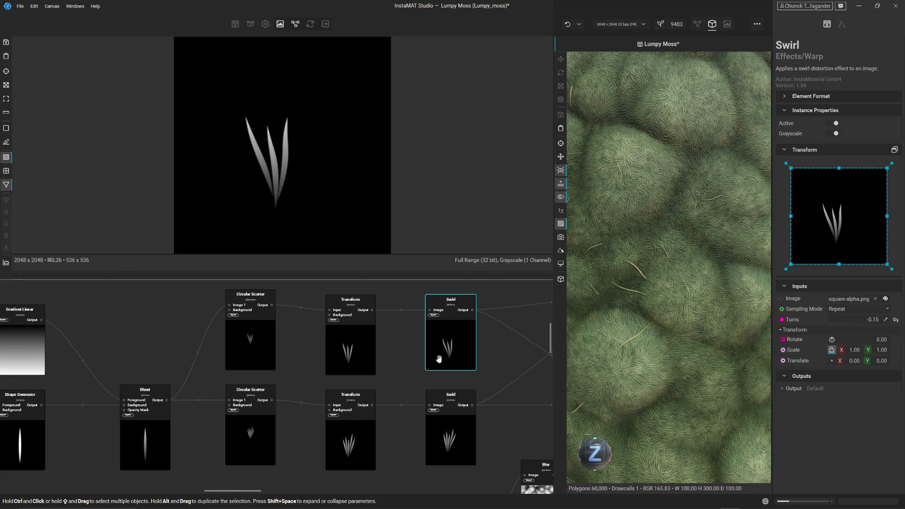
# Find the lower Guided Scatter node fed by the Swirl and Blur nodes and examine its settings
pyautogui.moveTo(469, 375); pyautogui.dragTo(219, 333, button='middle')
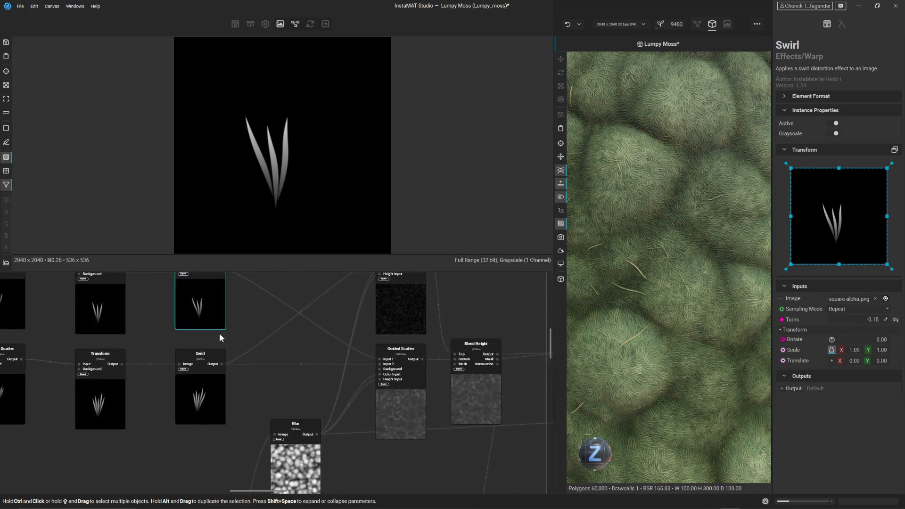
pyautogui.scroll(3, 407, 386)
pyautogui.moveTo(412, 415); pyautogui.dragTo(412, 387, button='middle')
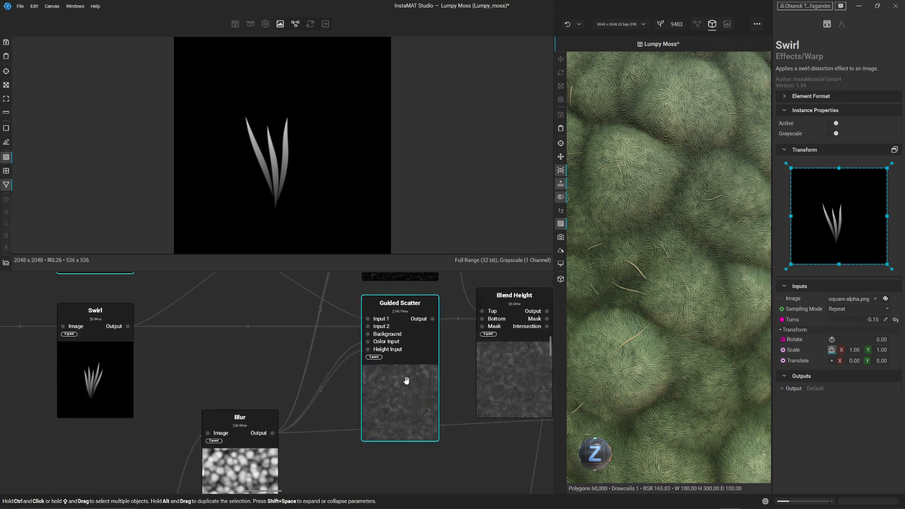
pyautogui.click(406, 380)
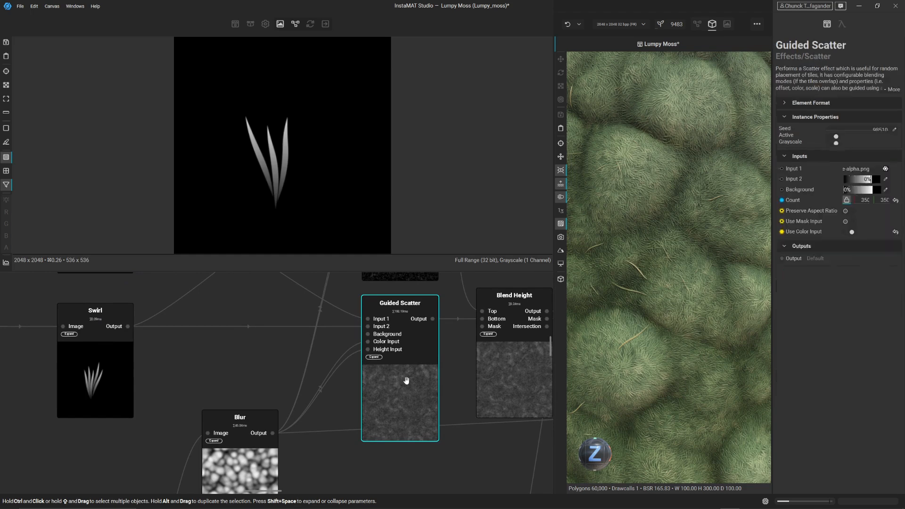
pyautogui.scroll(-5, 406, 379)
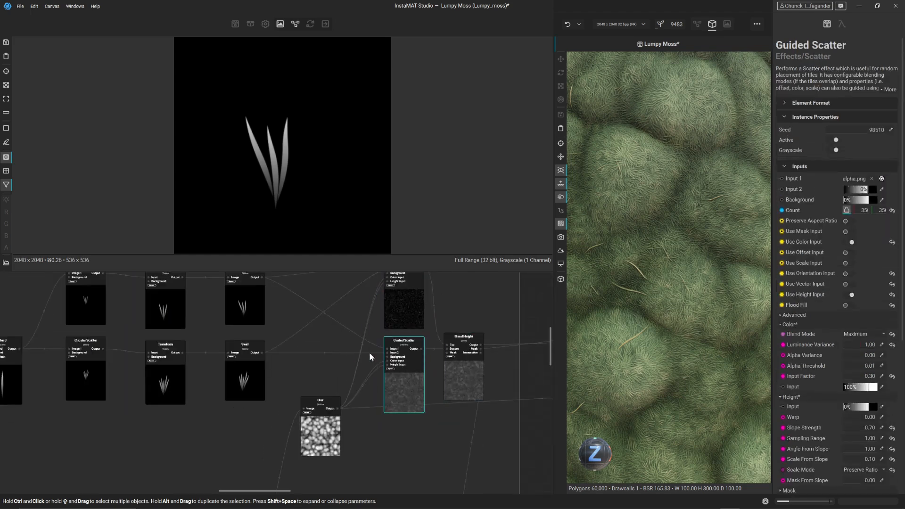
pyautogui.scroll(5, 408, 396)
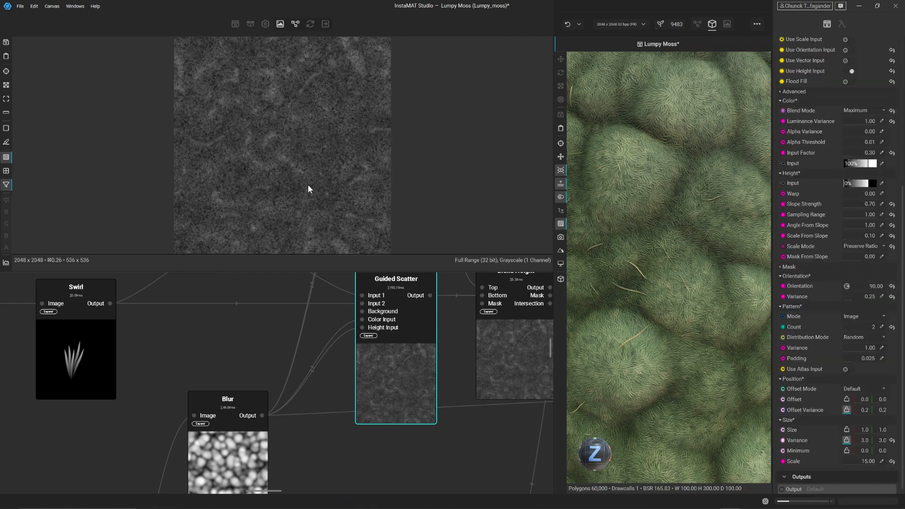
# Inspect the Guided Scatter node's fiber output up close in the 2D preview
pyautogui.scroll(3, 296, 166)
pyautogui.scroll(6, 296, 166)
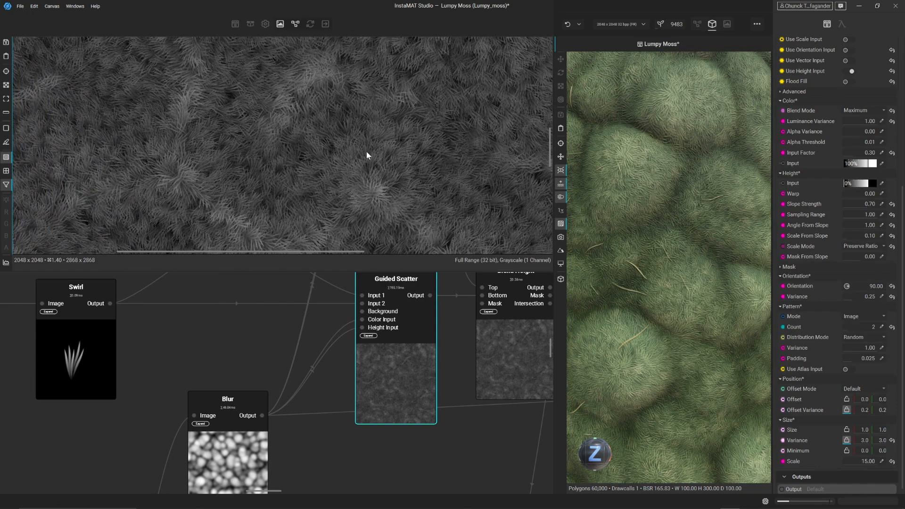
pyautogui.scroll(-1, 367, 154)
pyautogui.scroll(-1, 367, 152)
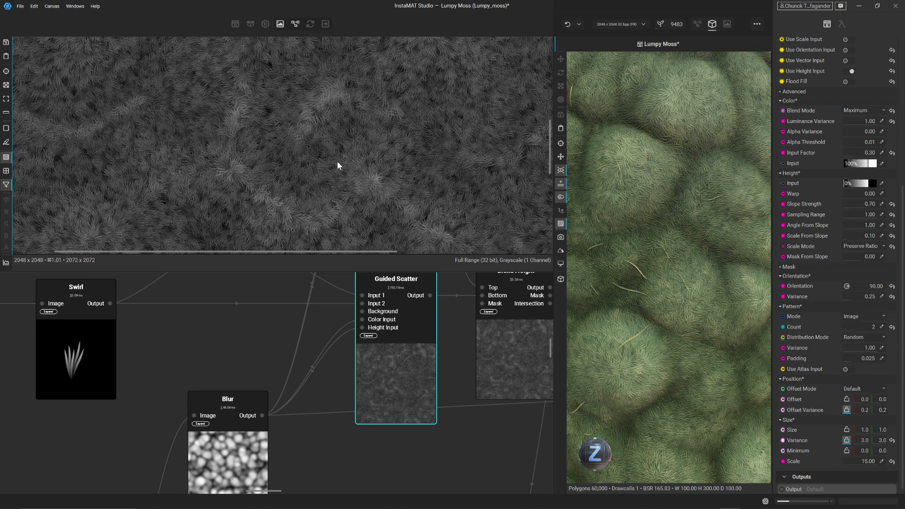
pyautogui.moveTo(391, 168); pyautogui.dragTo(364, 126, button='middle')
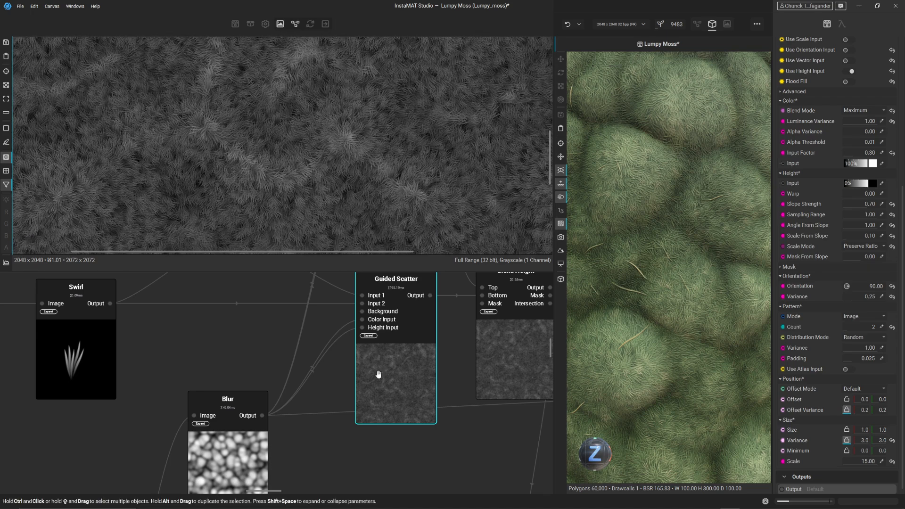
pyautogui.moveTo(443, 367); pyautogui.dragTo(401, 394, button='middle')
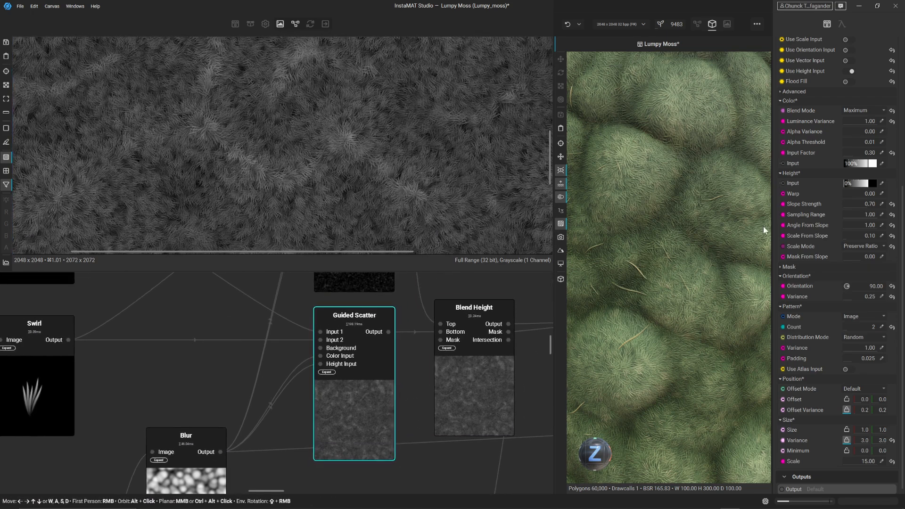
# Reset the Guided Scatter's Use Orientation Input, Use Vector Input and Flood Fill options to their defaults
pyautogui.scroll(3, 808, 217)
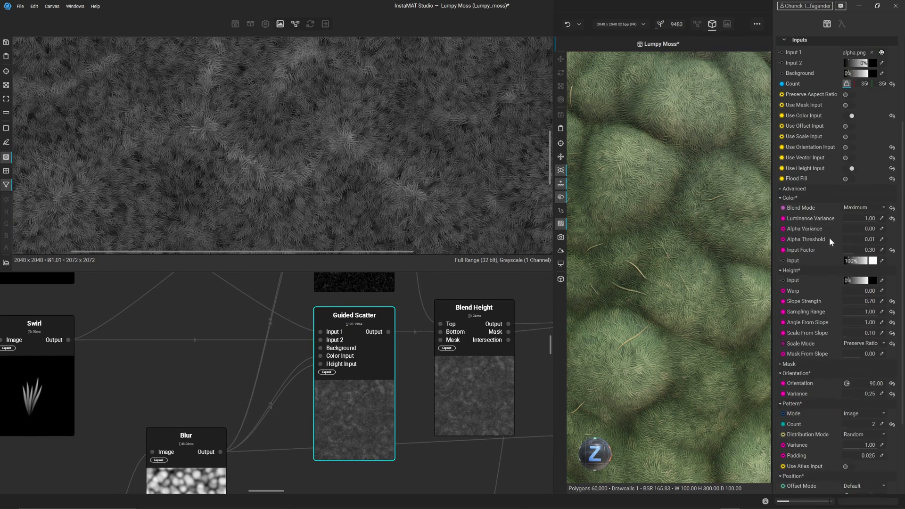
pyautogui.scroll(2, 813, 230)
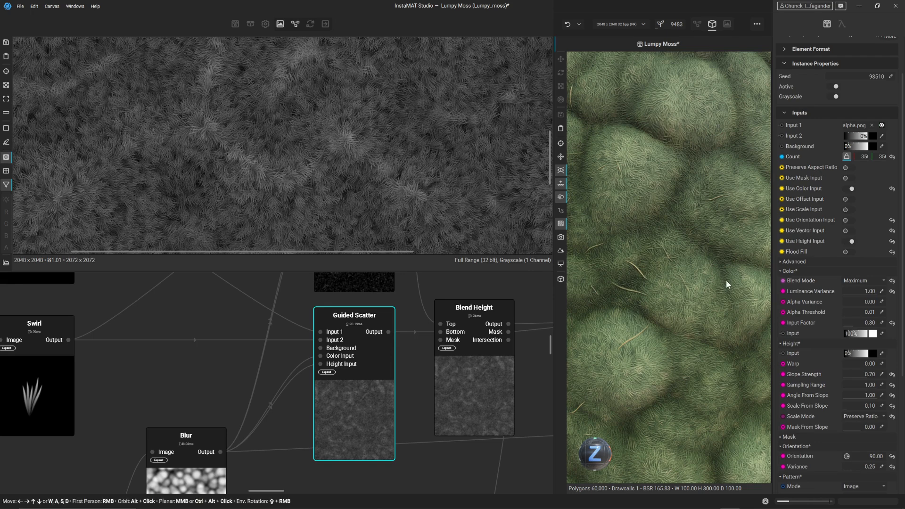
pyautogui.click(891, 220)
pyautogui.click(892, 231)
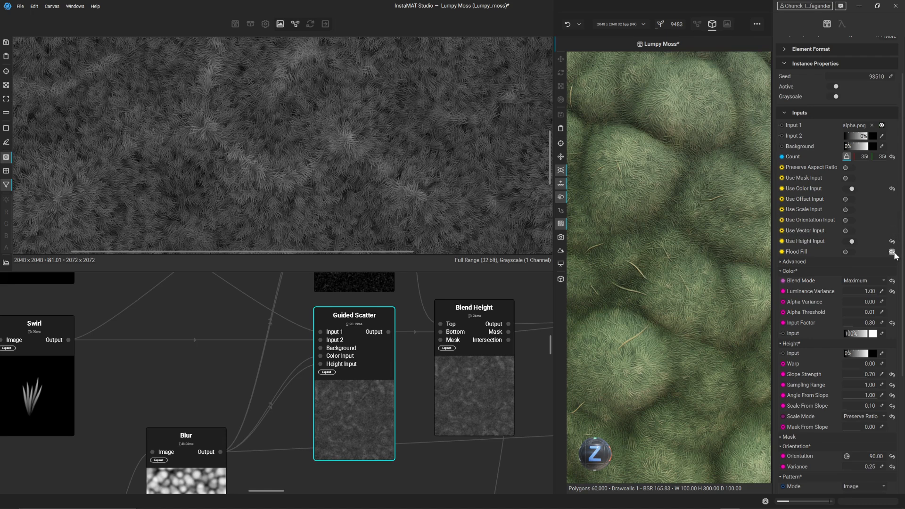
pyautogui.click(893, 252)
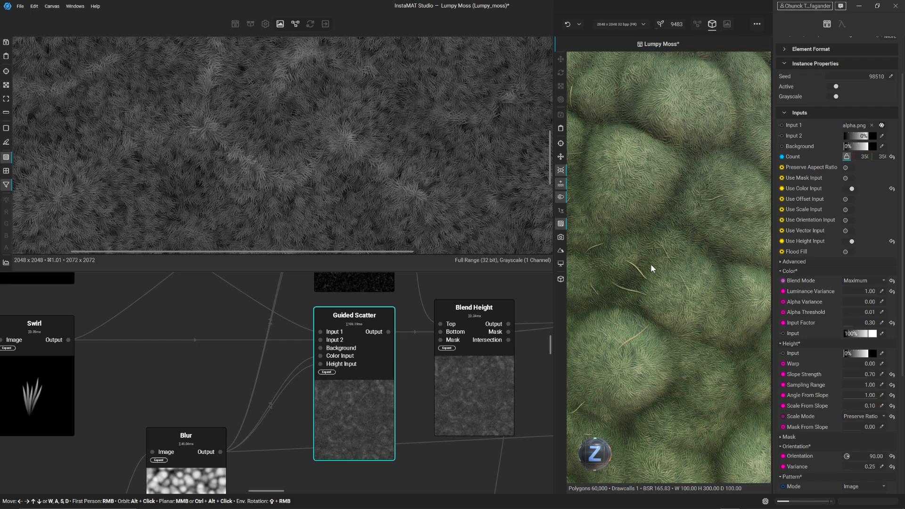
# Try an Angle From Slope of 0.20 in the Guided Scatter's height settings and restore it to 1.00
pyautogui.scroll(-1, 798, 279)
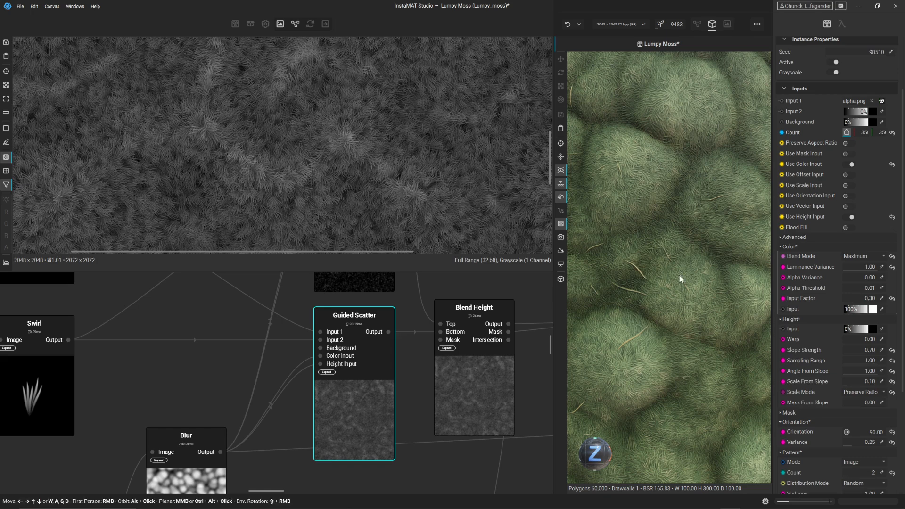
pyautogui.click(793, 247)
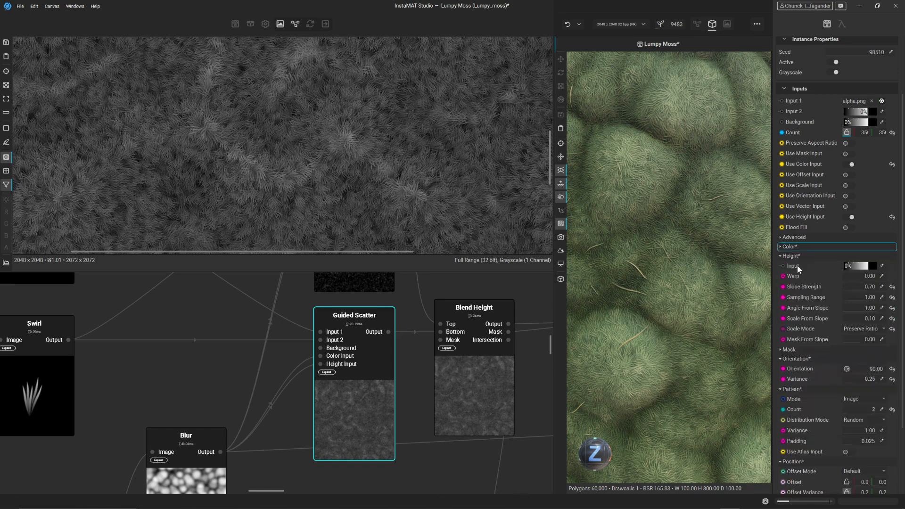
pyautogui.scroll(-2, 798, 266)
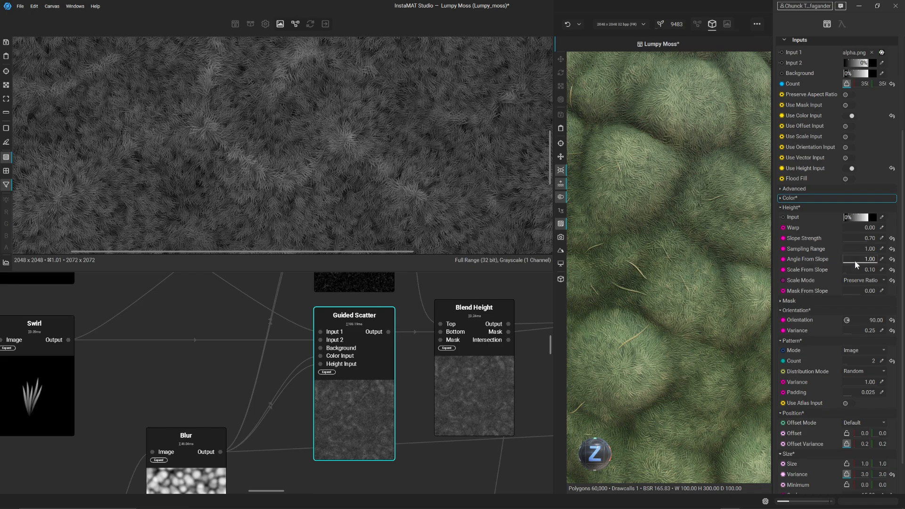
pyautogui.moveTo(852, 259); pyautogui.dragTo(838, 258)
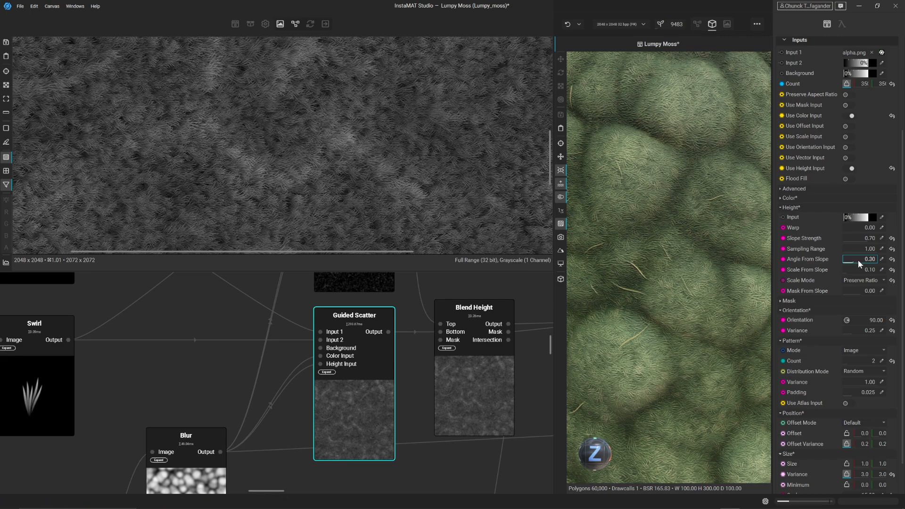
pyautogui.moveTo(858, 261); pyautogui.dragTo(904, 261)
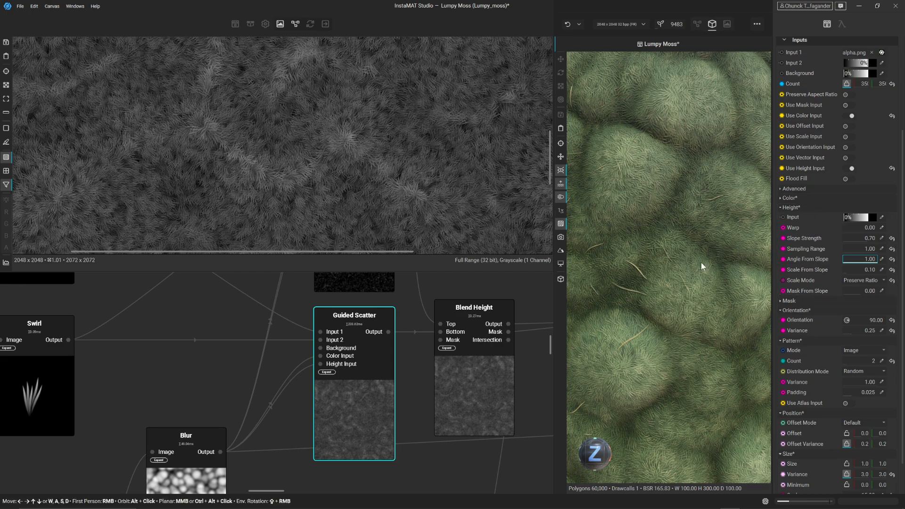
# Examine the Blur node feeding the Guided Scatter and trace its input connection back to the lump nodes
pyautogui.moveTo(266, 439); pyautogui.dragTo(324, 347, button='middle')
pyautogui.click(229, 355)
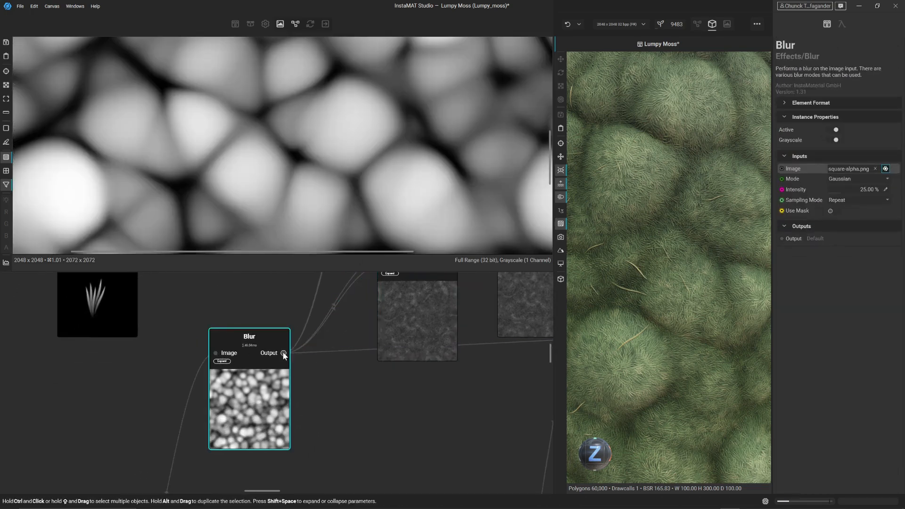
pyautogui.scroll(-5, 231, 375)
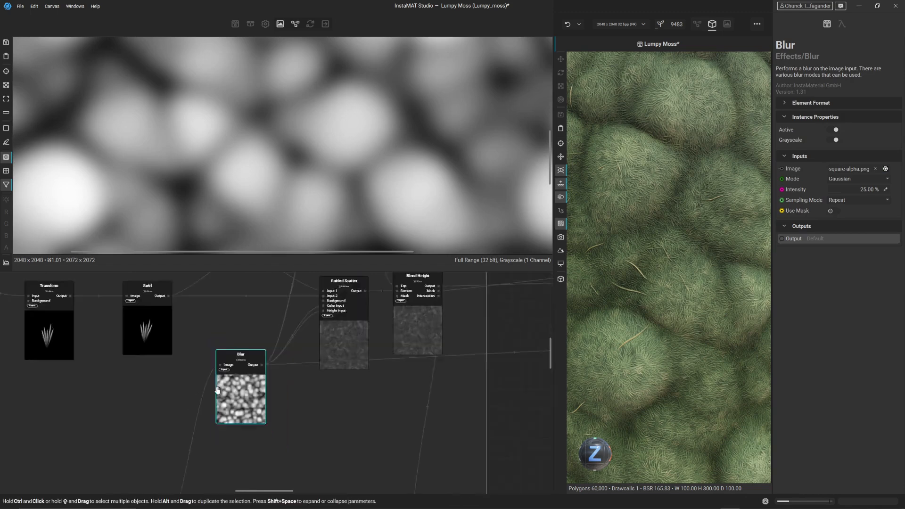
pyautogui.moveTo(165, 434); pyautogui.dragTo(513, 338, button='middle')
pyautogui.moveTo(155, 332); pyautogui.dragTo(254, 301, button='middle')
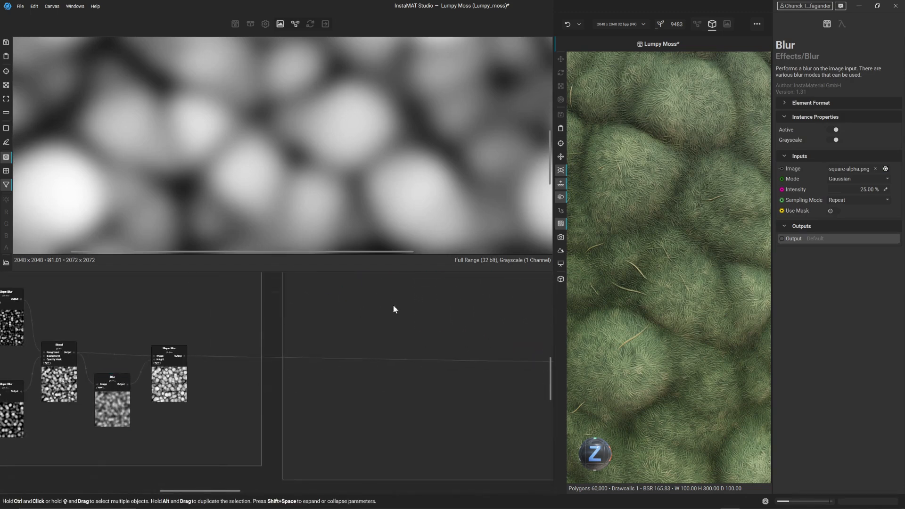
pyautogui.moveTo(451, 313); pyautogui.dragTo(135, 439, button='middle')
pyautogui.moveTo(420, 362); pyautogui.dragTo(282, 392, button='middle')
pyautogui.scroll(4, 284, 393)
# Set the Input Factor in the Guided Scatter's color settings to 0.00
pyautogui.doubleClick(330, 353)
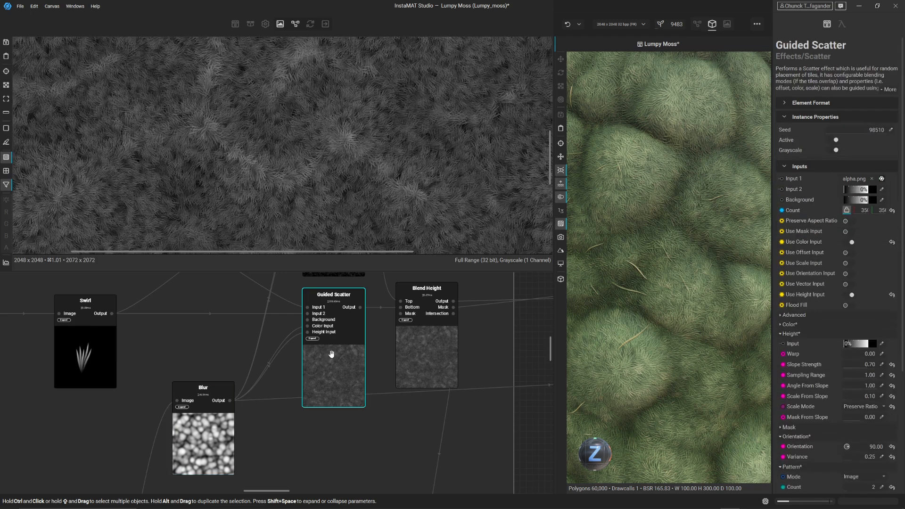
pyautogui.moveTo(357, 367); pyautogui.dragTo(304, 381, button='middle')
pyautogui.scroll(2, 303, 383)
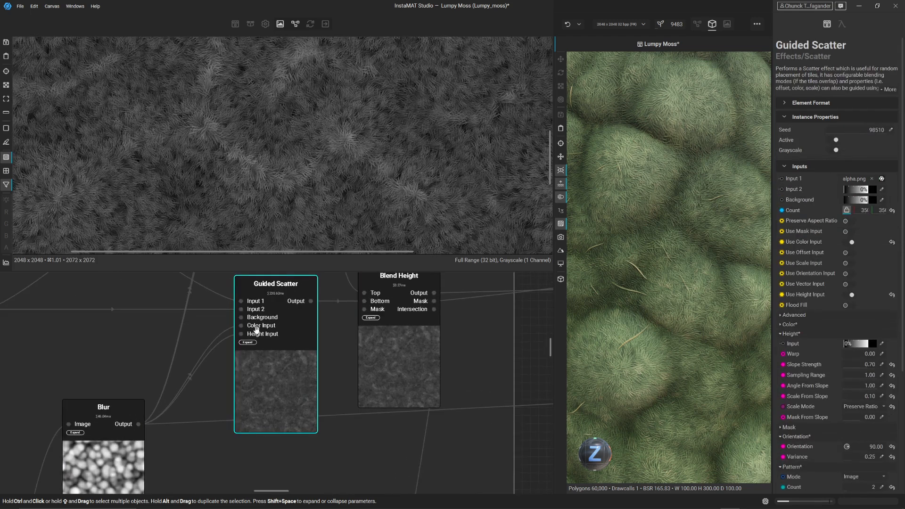
pyautogui.scroll(-3, 798, 350)
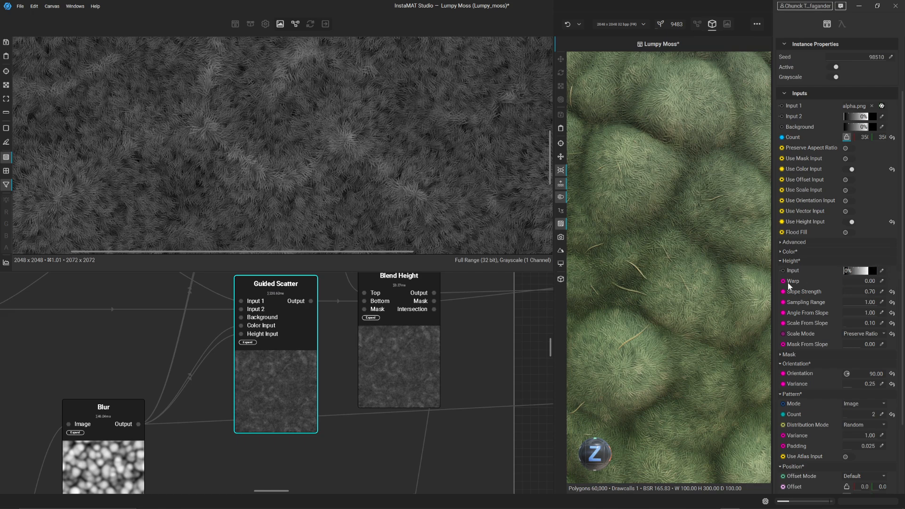
pyautogui.click(784, 250)
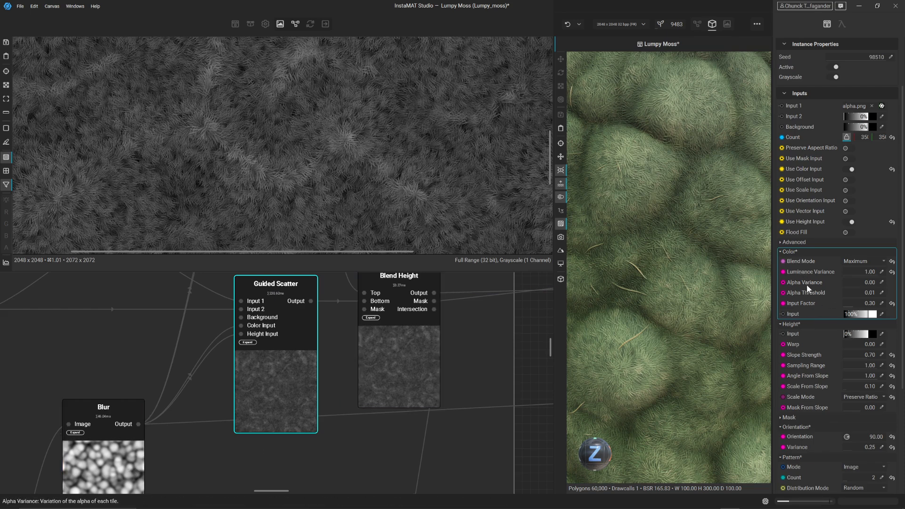
pyautogui.moveTo(847, 306); pyautogui.dragTo(768, 313)
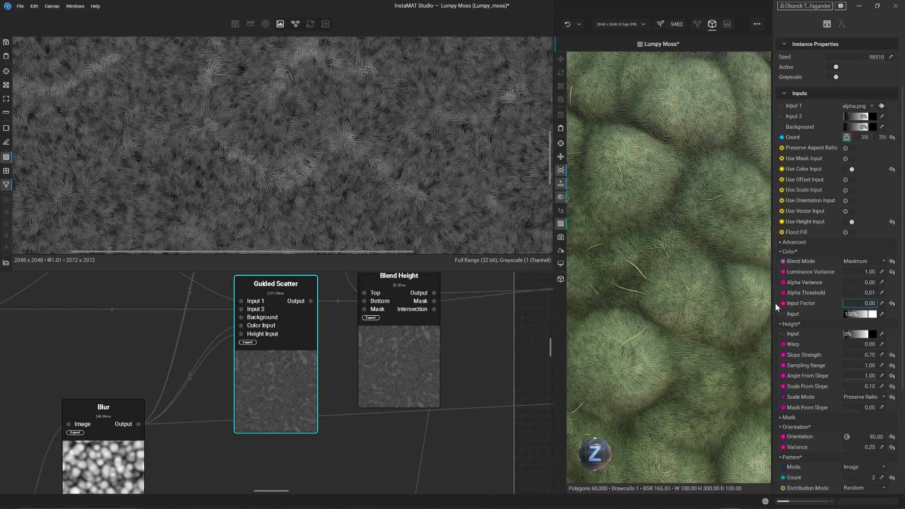
# Try a Luminance Variance of 0.00 on the Guided Scatter, inspect the fiber output, and restore it to 1.00
pyautogui.moveTo(848, 272); pyautogui.dragTo(706, 278)
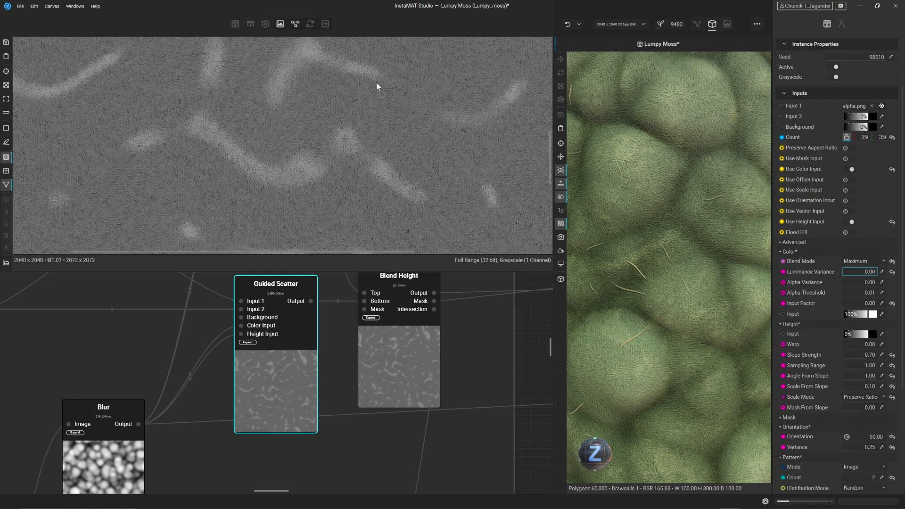
pyautogui.scroll(-3, 347, 165)
pyautogui.scroll(2, 397, 161)
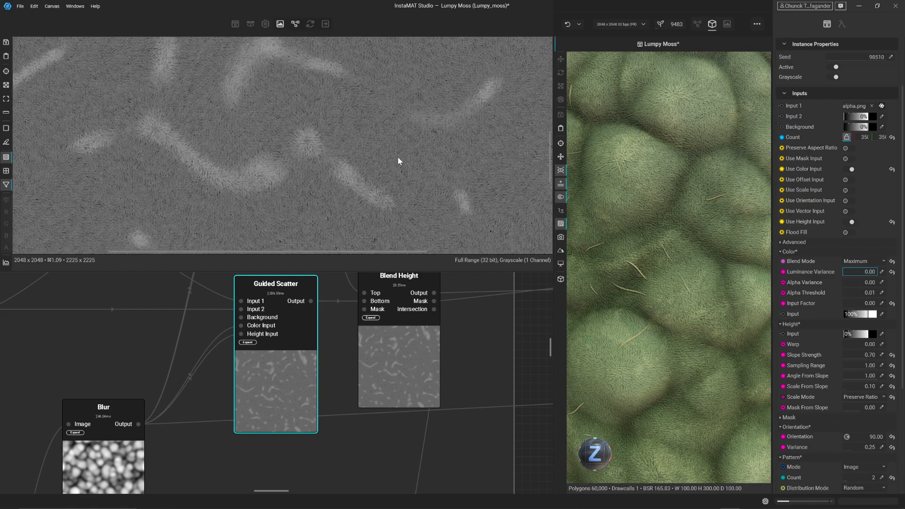
pyautogui.scroll(2, 403, 142)
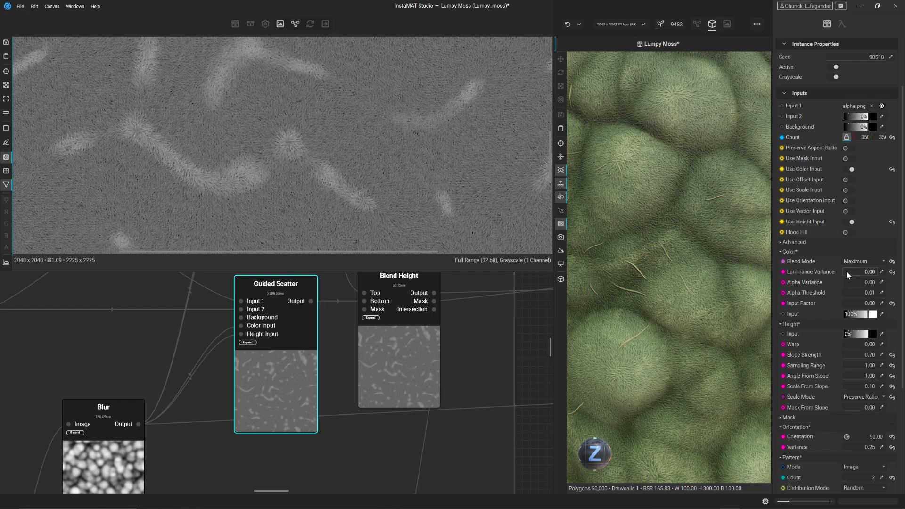
pyautogui.moveTo(847, 274); pyautogui.dragTo(897, 256)
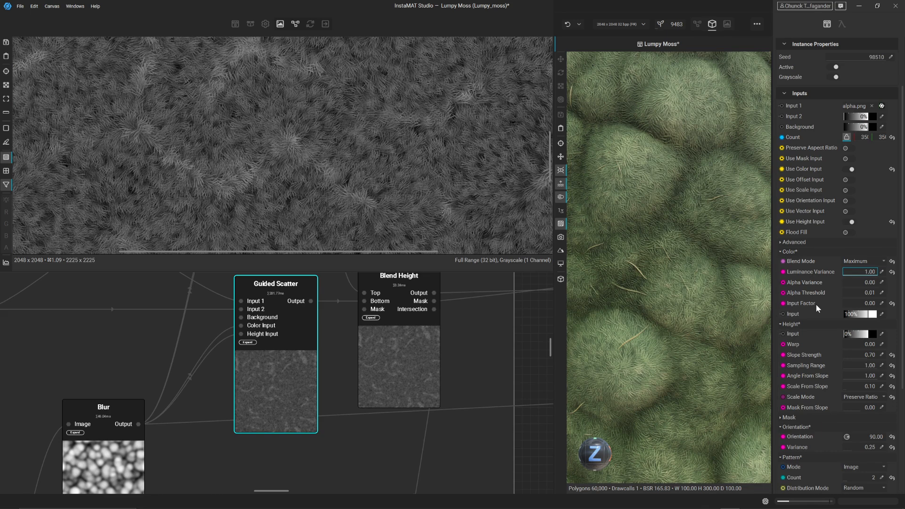
# Check the Blur node's output and try an Input Factor of 1.00 in the dense fiber Guided Scatter's color settings
pyautogui.click(117, 449)
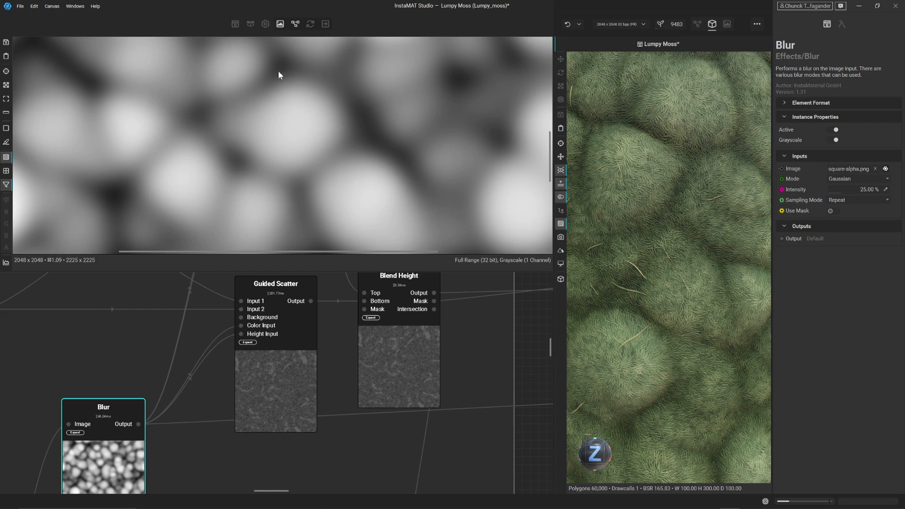
pyautogui.click(279, 380)
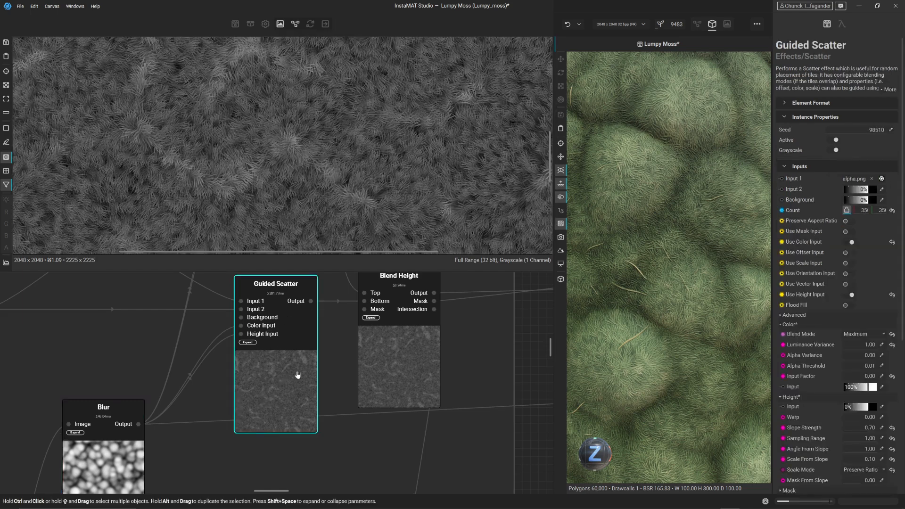
pyautogui.scroll(-3, 809, 353)
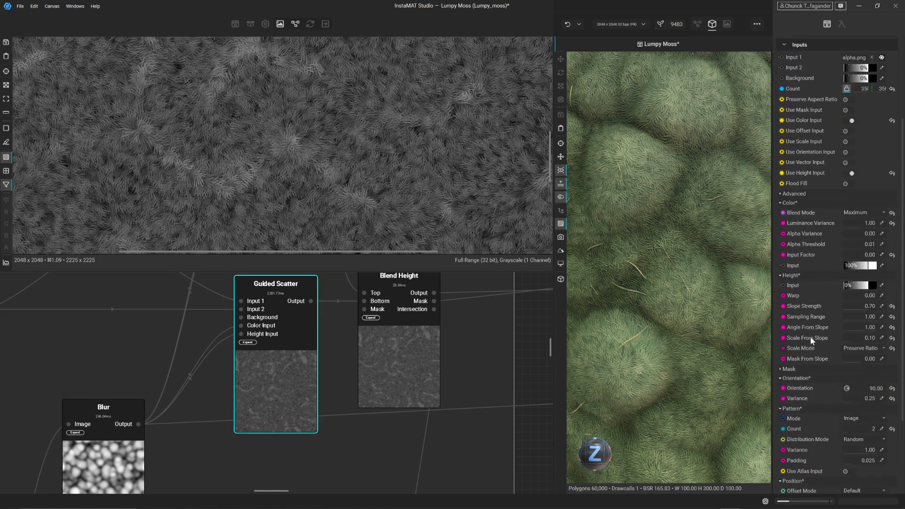
pyautogui.scroll(-1, 816, 304)
pyautogui.moveTo(856, 208); pyautogui.dragTo(904, 209)
pyautogui.scroll(-3, 325, 140)
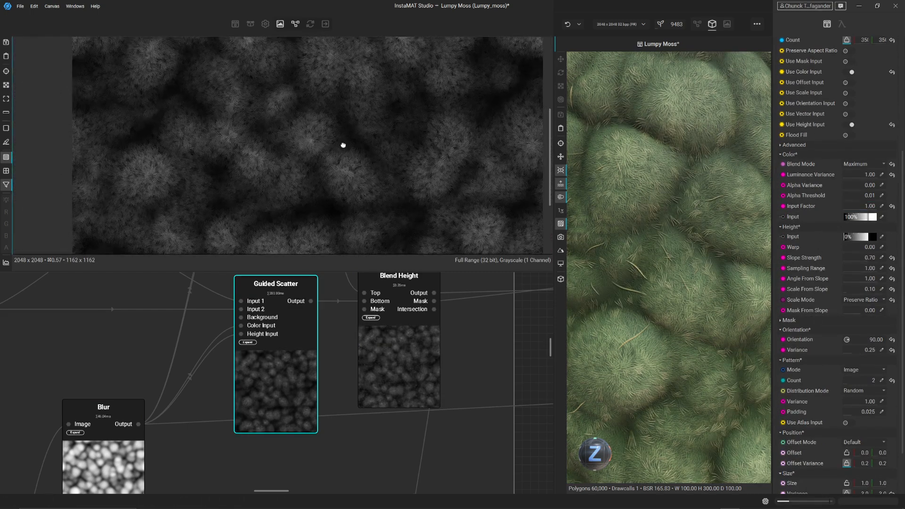
# Examine the Guided Scatter output up close, comparing the fibers on the bright lumps with those in the dark crevices
pyautogui.scroll(3, 327, 152)
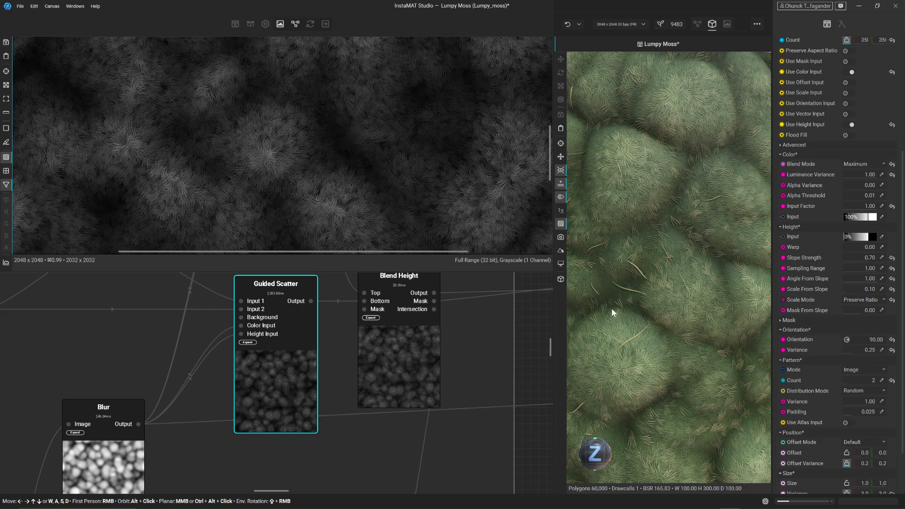
pyautogui.scroll(3, 319, 107)
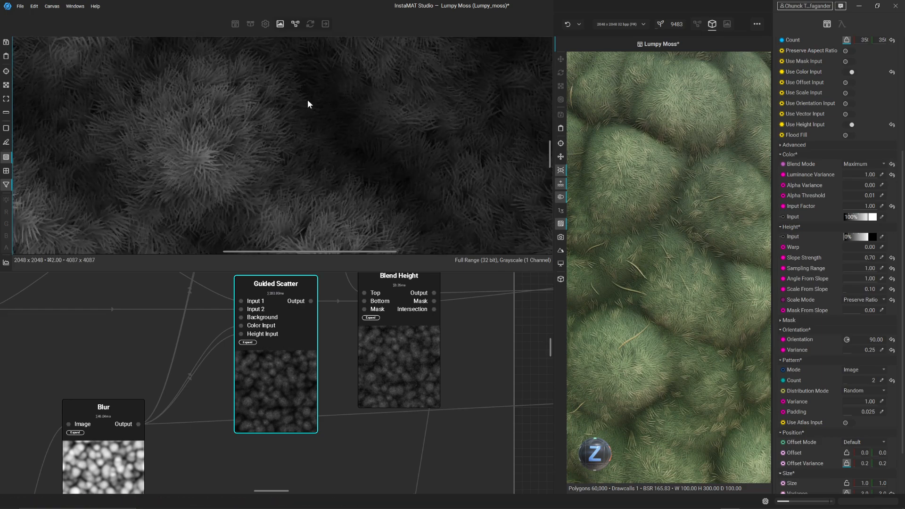
pyautogui.scroll(-3, 307, 101)
pyautogui.moveTo(371, 103); pyautogui.dragTo(233, 206, button='middle')
pyautogui.scroll(1, 443, 208)
pyautogui.scroll(2, 353, 128)
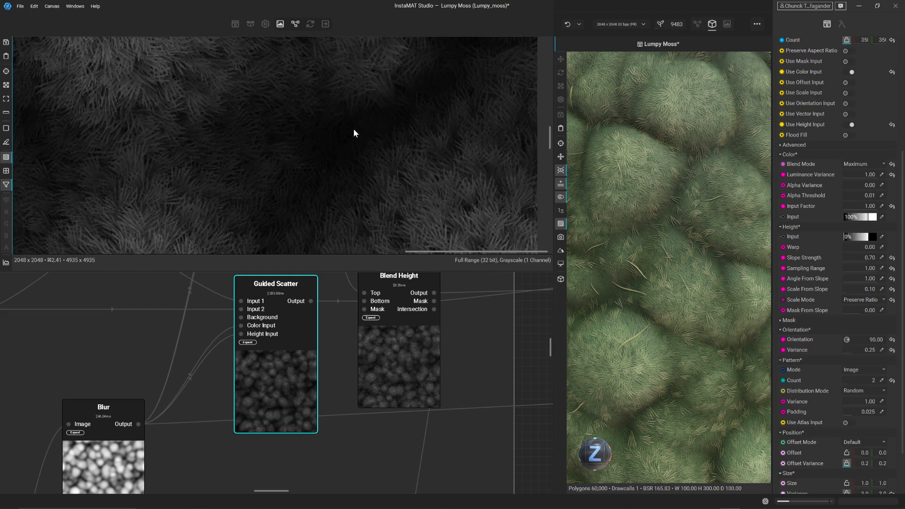
pyautogui.scroll(2, 353, 132)
pyautogui.scroll(-3, 325, 158)
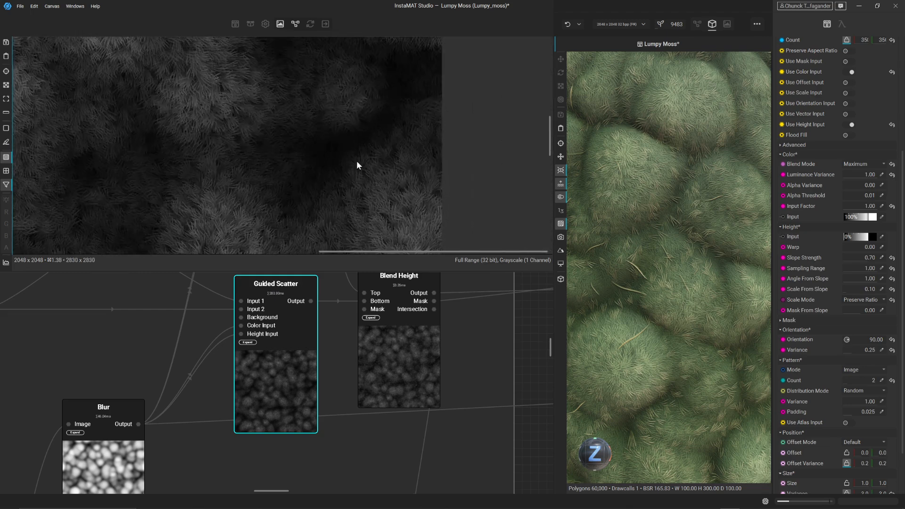
pyautogui.moveTo(286, 168); pyautogui.dragTo(443, 143, button='middle')
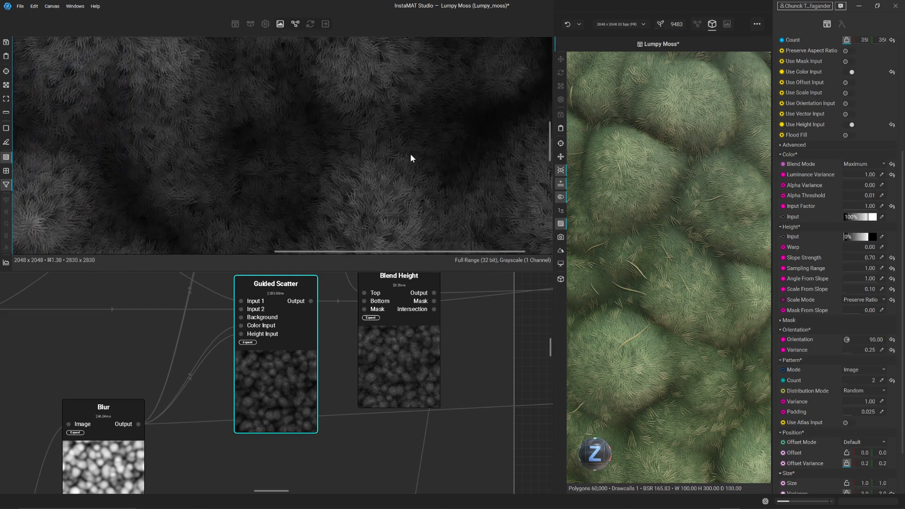
pyautogui.scroll(-1, 411, 158)
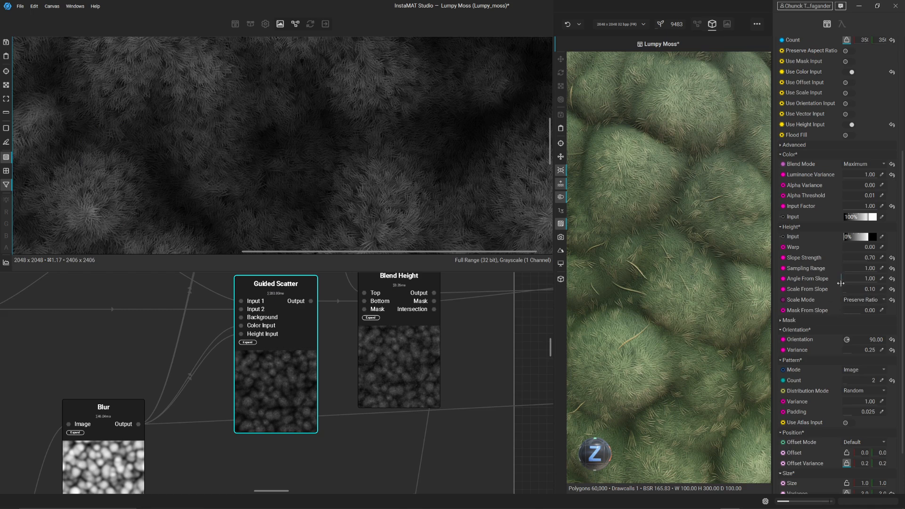
# Set the Guided Scatter's Input Factor to 0.30 and check the fiber output at different scales
pyautogui.doubleClick(872, 206)
pyautogui.write('0.3')
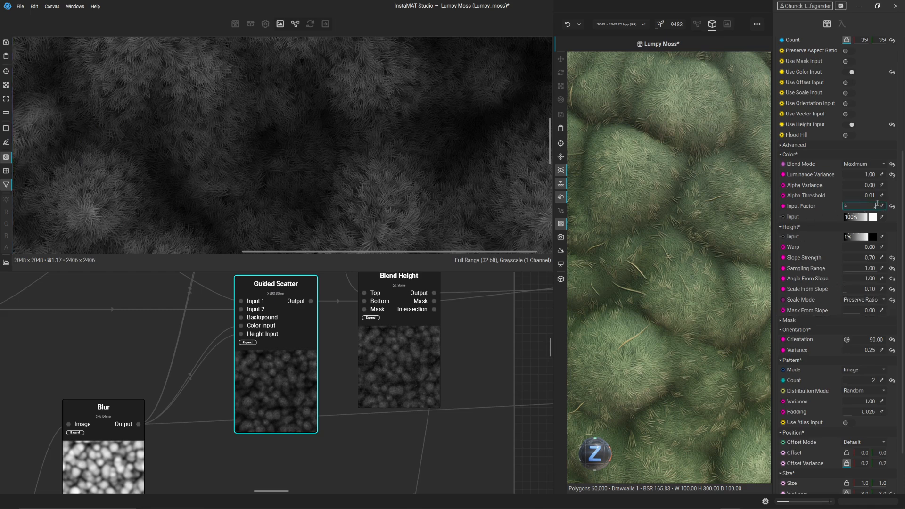
pyautogui.press('Return')
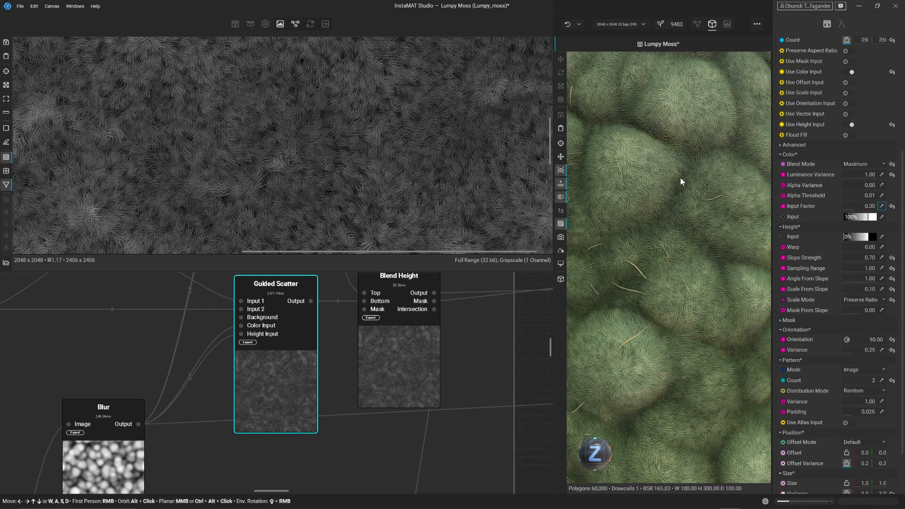
pyautogui.scroll(-5, 313, 118)
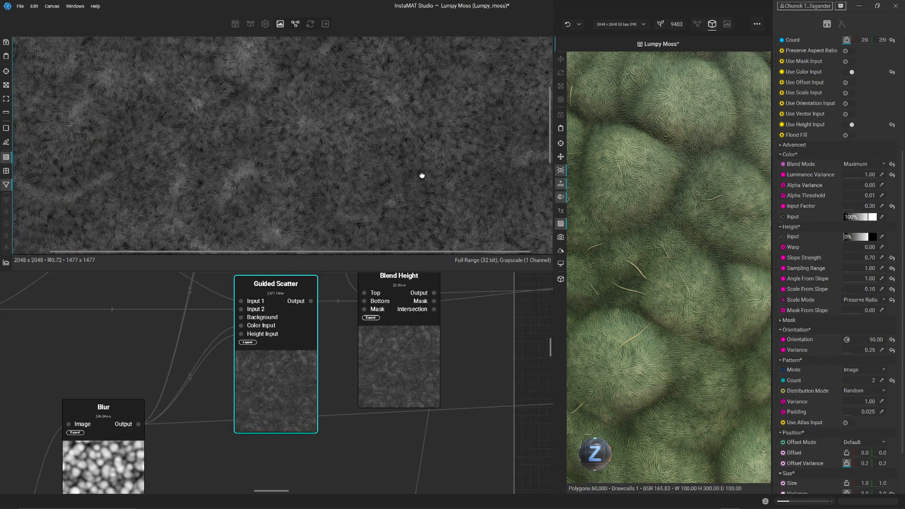
pyautogui.scroll(4, 371, 101)
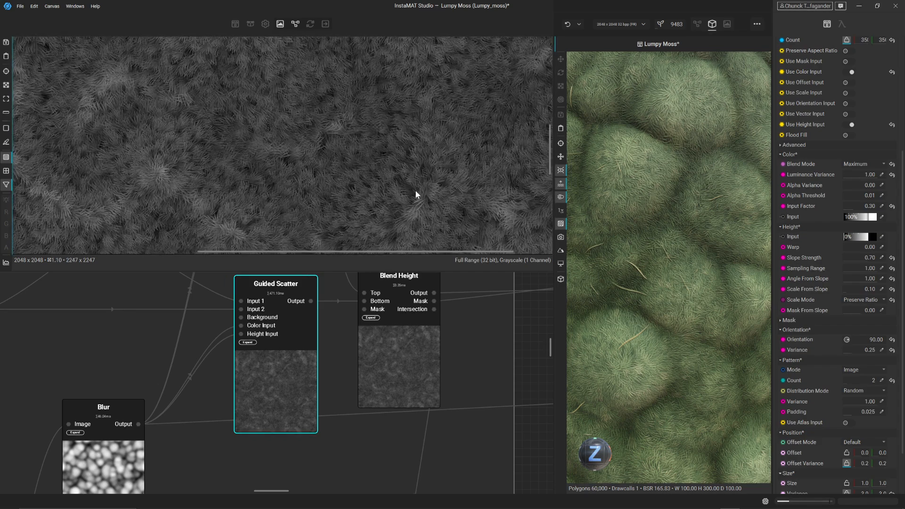
pyautogui.scroll(-3, 346, 184)
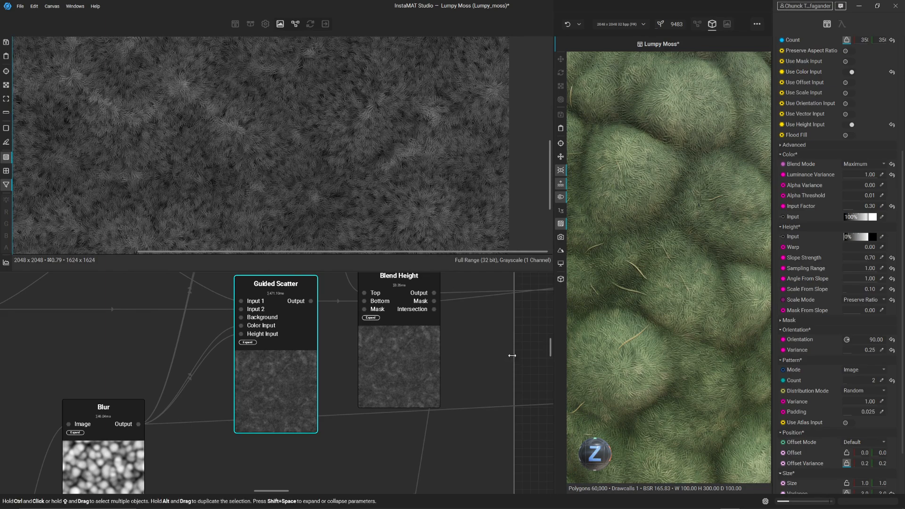
# Inspect the output of the upper, sparse Guided Scatter and review its mask, orientation and size settings
pyautogui.scroll(-4, 510, 359)
pyautogui.moveTo(503, 351); pyautogui.dragTo(456, 395, button='middle')
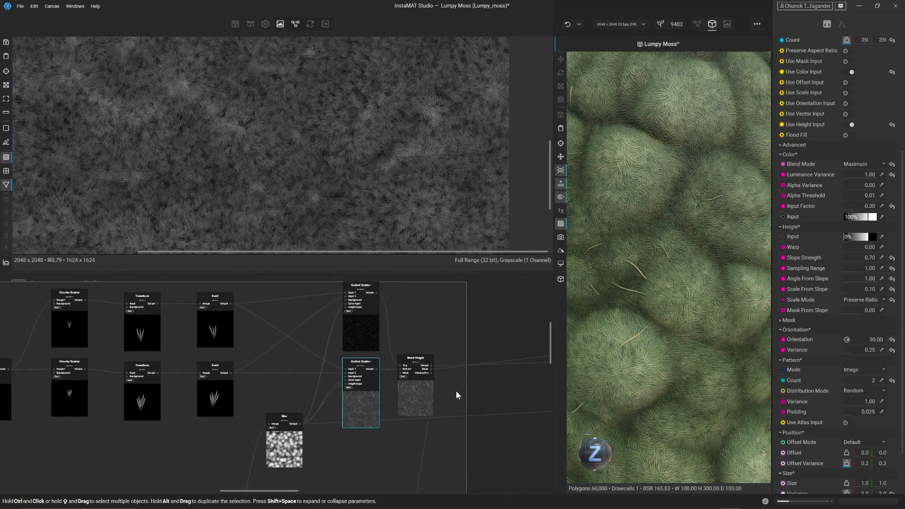
pyautogui.scroll(3, 367, 373)
pyautogui.scroll(-3, 360, 307)
pyautogui.click(358, 349)
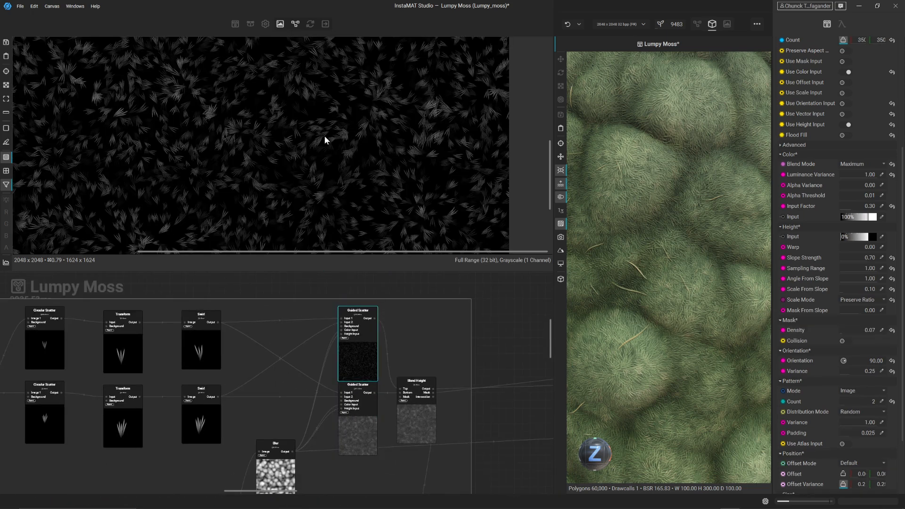
pyautogui.scroll(5, 241, 123)
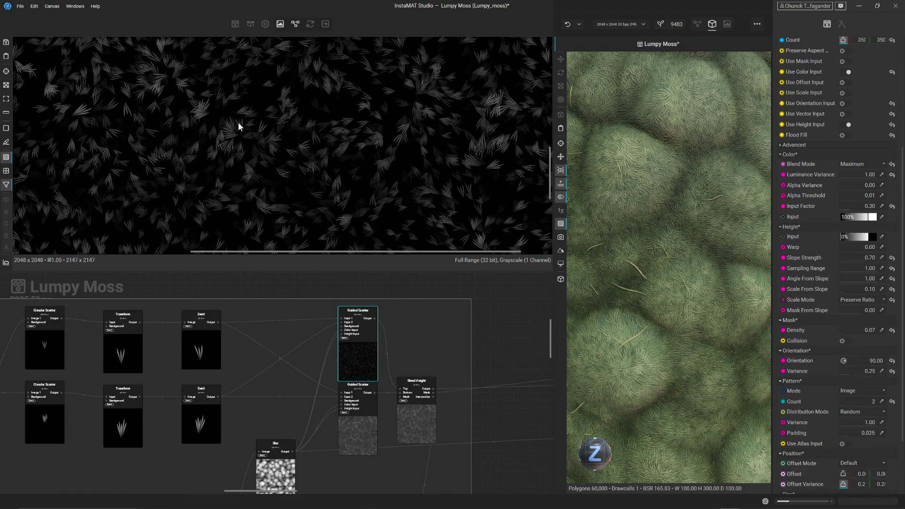
pyautogui.scroll(-3, 808, 282)
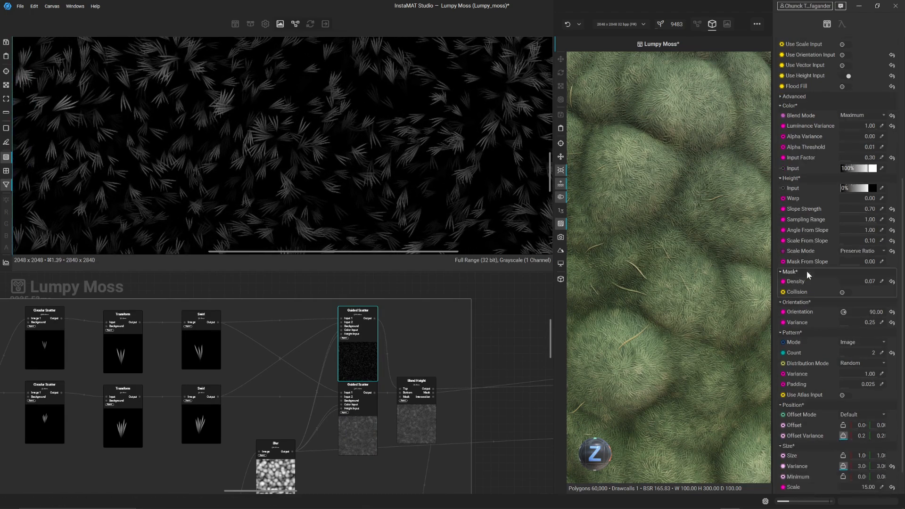
pyautogui.scroll(-1, 814, 221)
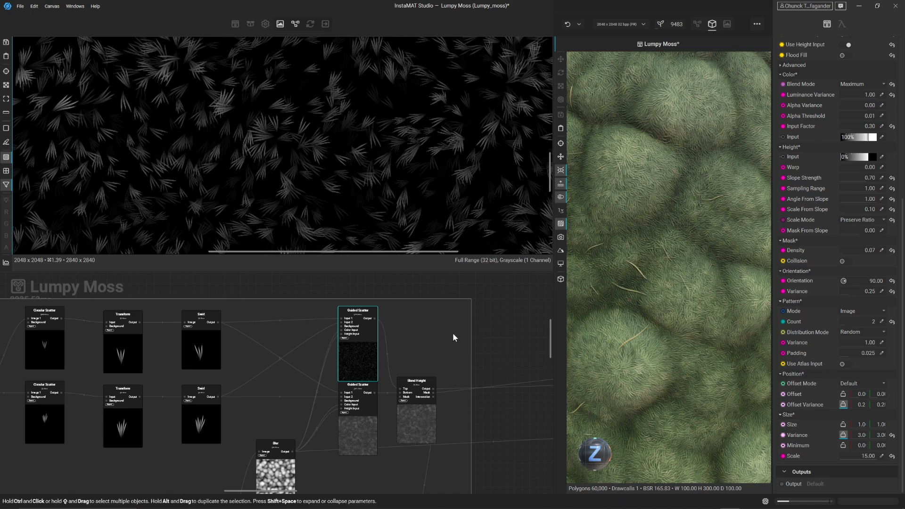
# View the lower Guided Scatter's dense fiber output and locate the Levels and Blend nodes in the fibers group
pyautogui.scroll(-5, 452, 335)
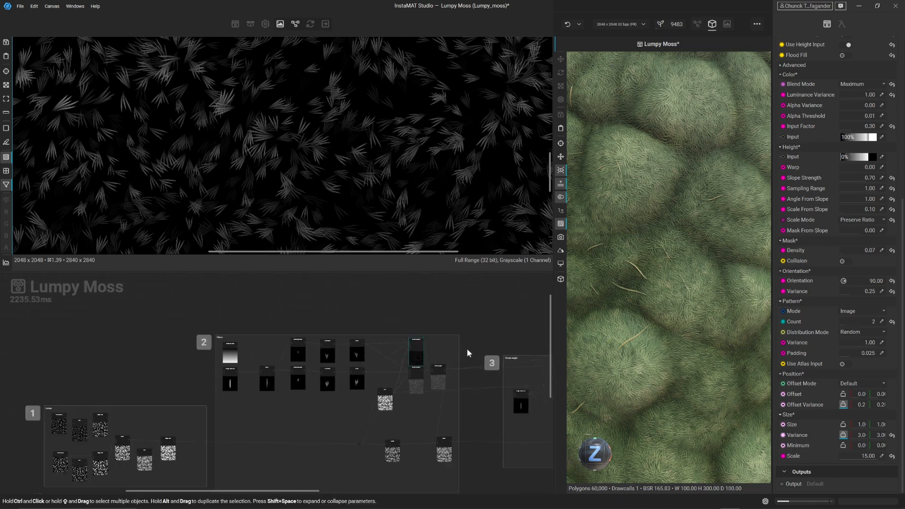
pyautogui.scroll(5, 450, 359)
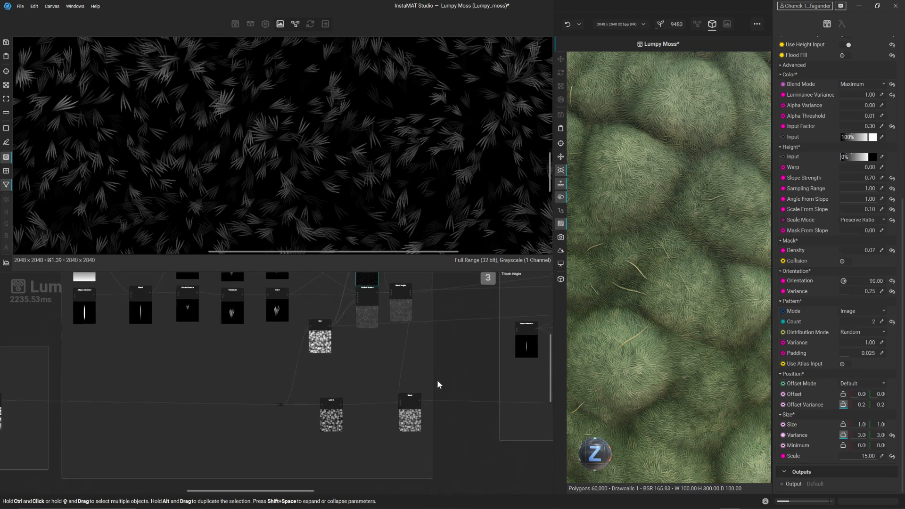
pyautogui.scroll(3, 420, 398)
pyautogui.moveTo(352, 354); pyautogui.dragTo(317, 476, button='middle')
pyautogui.click(325, 333)
pyautogui.moveTo(354, 450); pyautogui.dragTo(360, 275, button='middle')
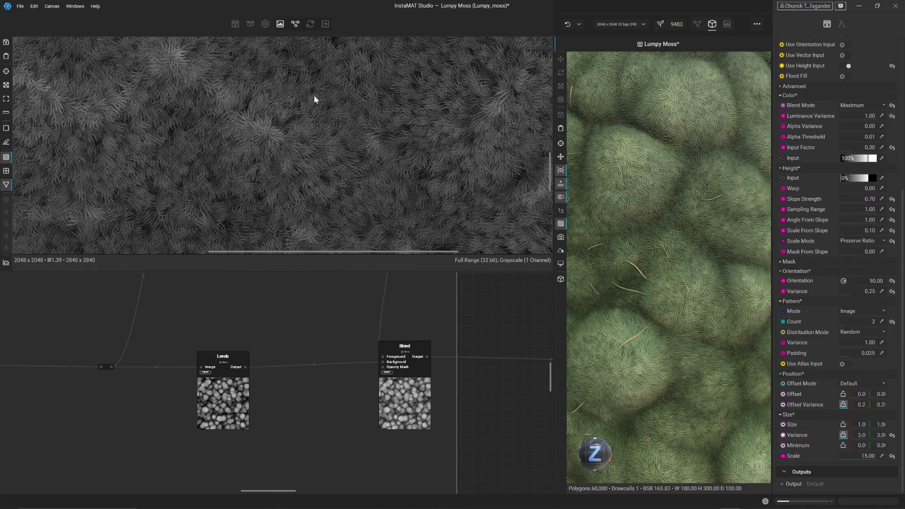
pyautogui.scroll(-4, 348, 130)
pyautogui.scroll(1, 335, 189)
pyautogui.scroll(3, 330, 383)
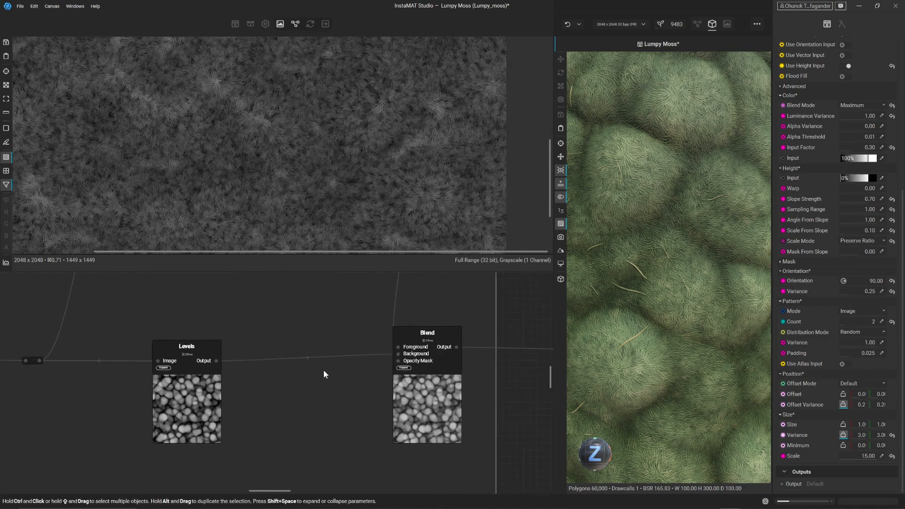
# Examine the Blend node's combined lumps and fibers, and compare the Levels node's input image with its output
pyautogui.click(384, 413)
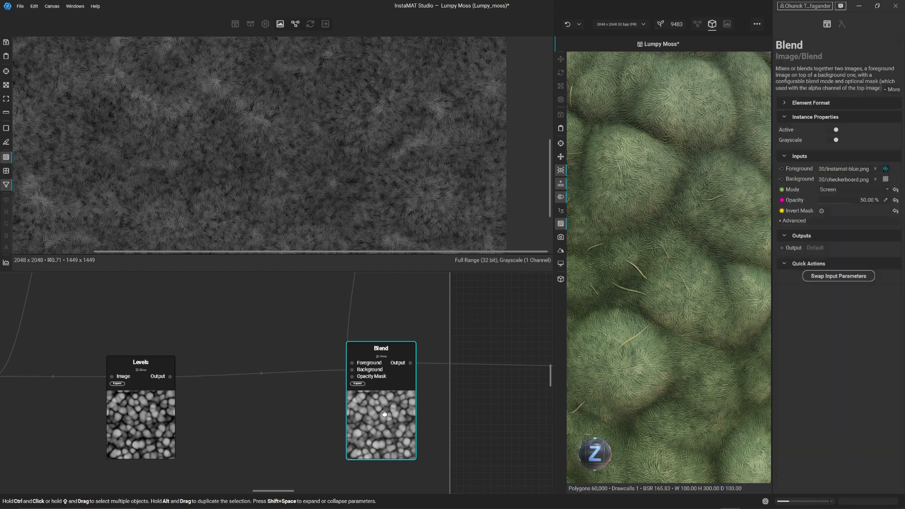
pyautogui.scroll(5, 279, 130)
pyautogui.moveTo(280, 129); pyautogui.dragTo(279, 172, button='middle')
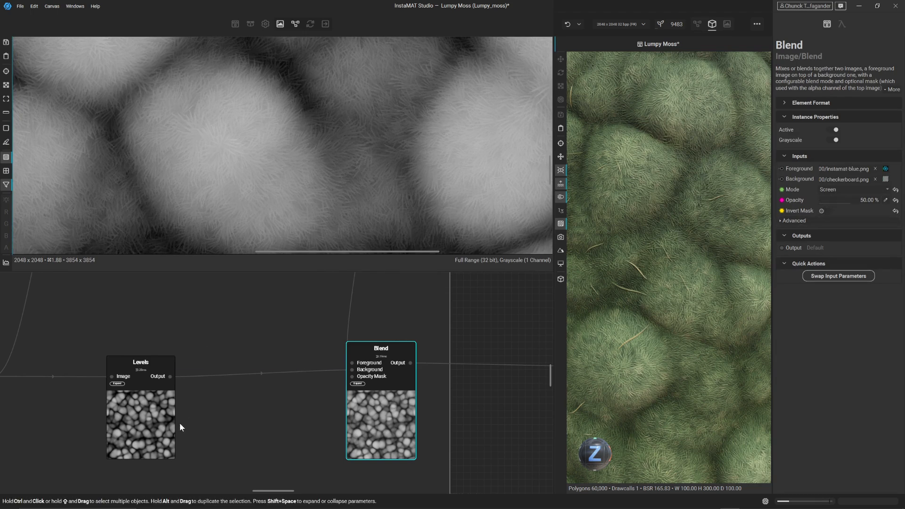
pyautogui.click(110, 378)
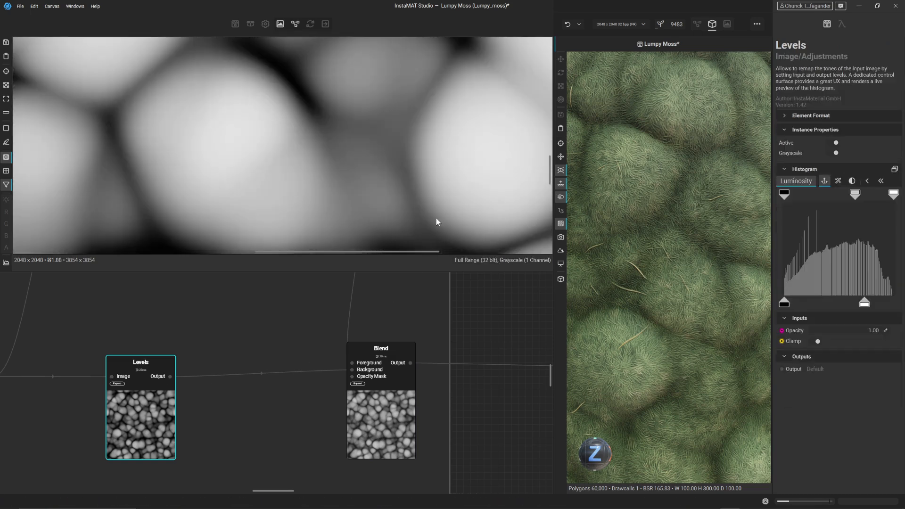
pyautogui.click(171, 377)
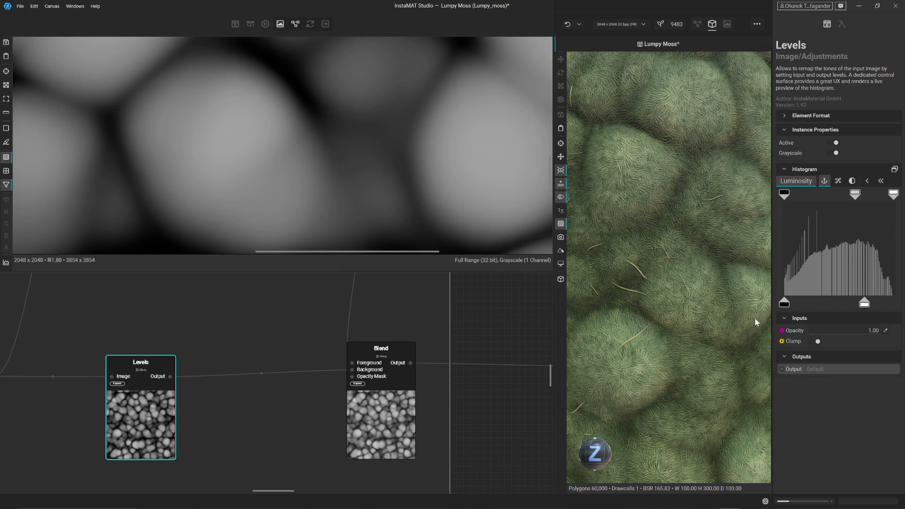
# Preview the Blend output while temporarily disabling the Levels node, and re-enable the Levels node
pyautogui.click(391, 404)
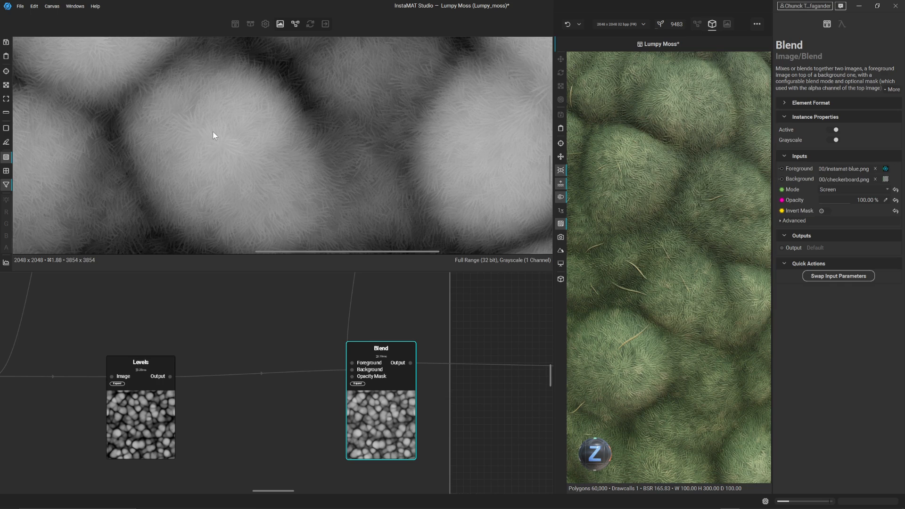
pyautogui.click(152, 411)
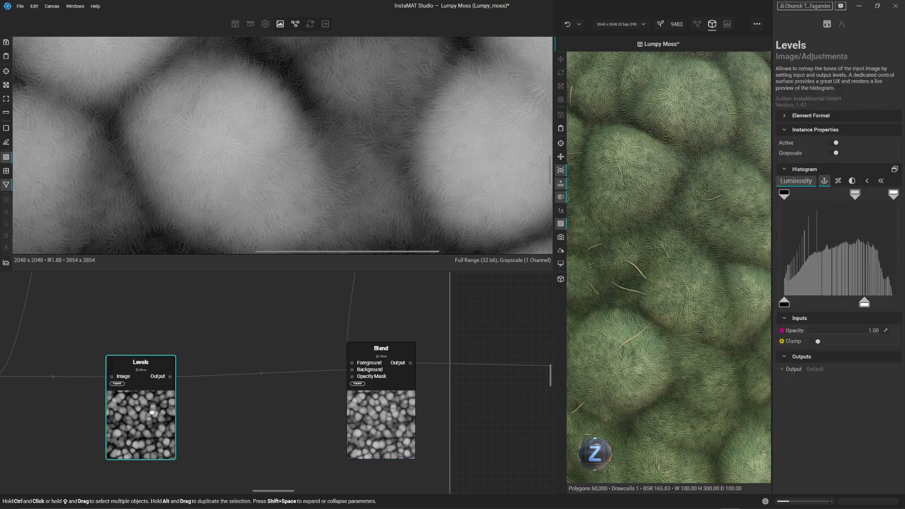
pyautogui.press('d')
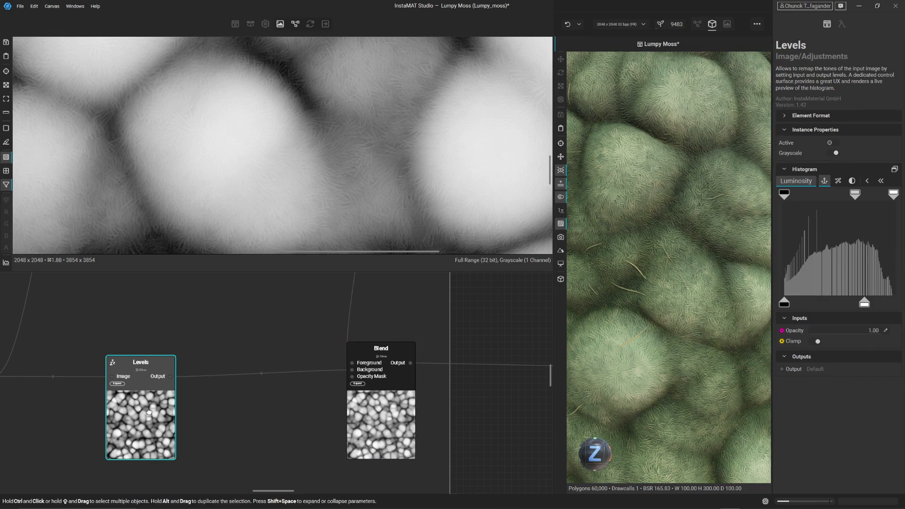
pyautogui.press('d')
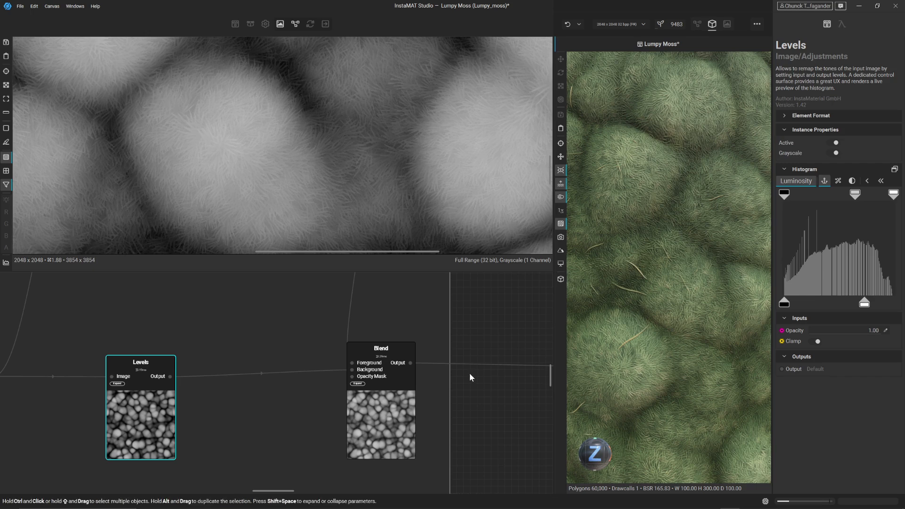
# Review the moss in the 3D preview, bring node group 3 into view, and look over the blended height map
pyautogui.scroll(-5, 669, 267)
pyautogui.scroll(-3, 695, 309)
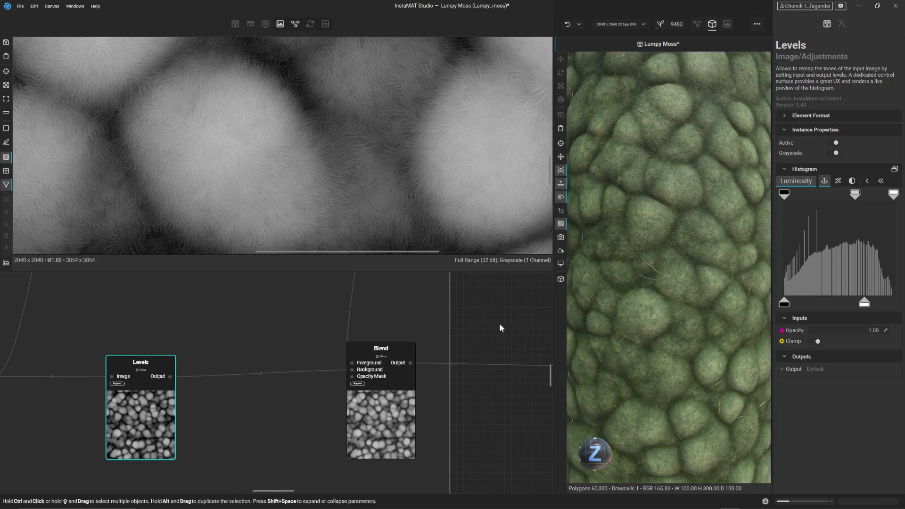
pyautogui.scroll(-3, 498, 322)
pyautogui.moveTo(497, 321); pyautogui.dragTo(270, 369, button='middle')
pyautogui.moveTo(270, 369); pyautogui.dragTo(220, 375)
pyautogui.scroll(3, 275, 382)
pyautogui.moveTo(353, 318); pyautogui.dragTo(218, 352, button='middle')
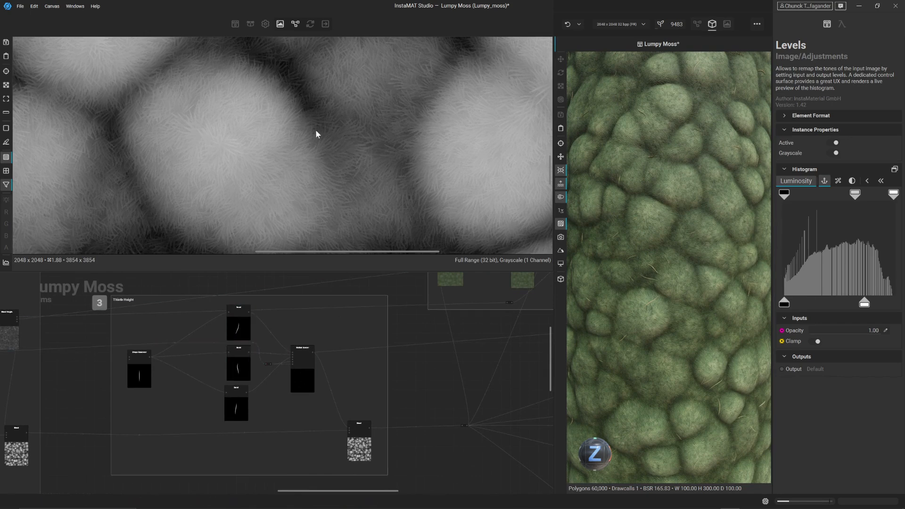
pyautogui.scroll(-5, 315, 129)
pyautogui.moveTo(300, 128); pyautogui.dragTo(443, 174, button='middle')
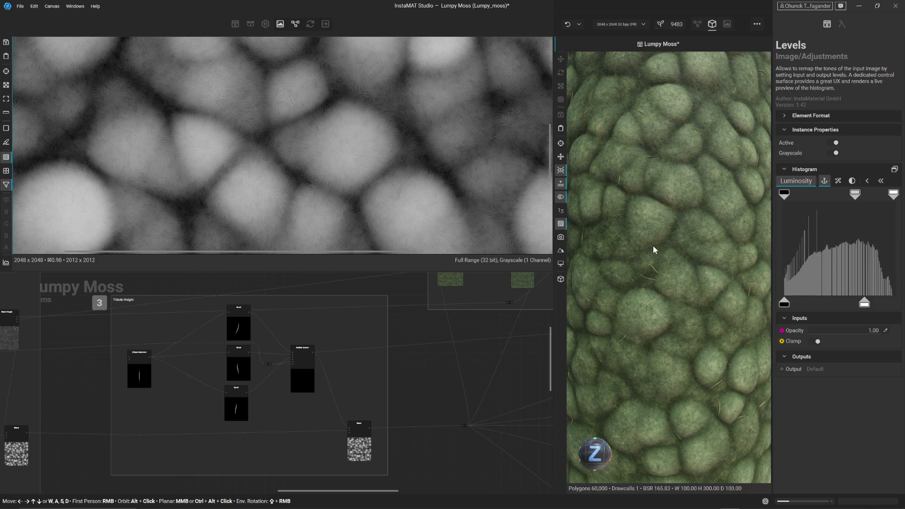
# Look closely at the thistles in the 3D preview and view the full Shape Generator output in the Thistle Height group
pyautogui.scroll(5, 658, 253)
pyautogui.keyDown('alt'); pyautogui.moveTo(663, 262); pyautogui.dragTo(647, 259); pyautogui.keyUp('alt')
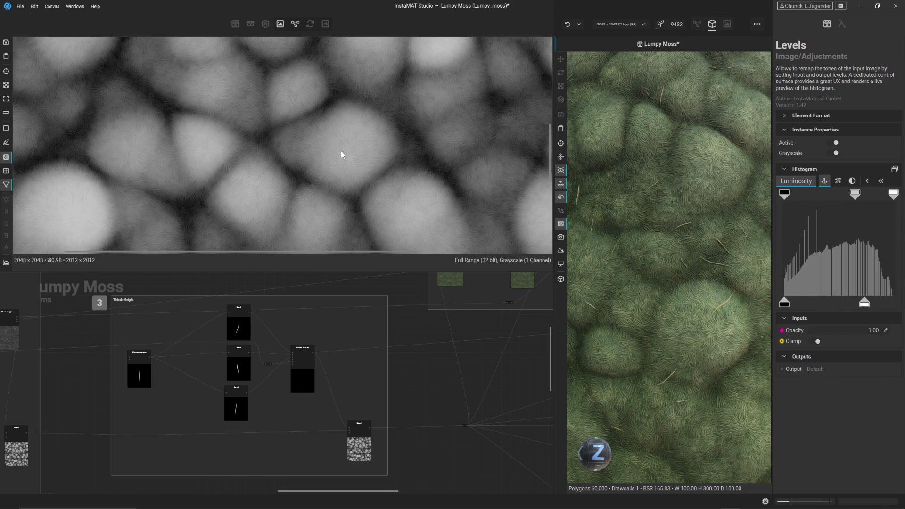
pyautogui.scroll(3, 183, 386)
pyautogui.click(126, 365)
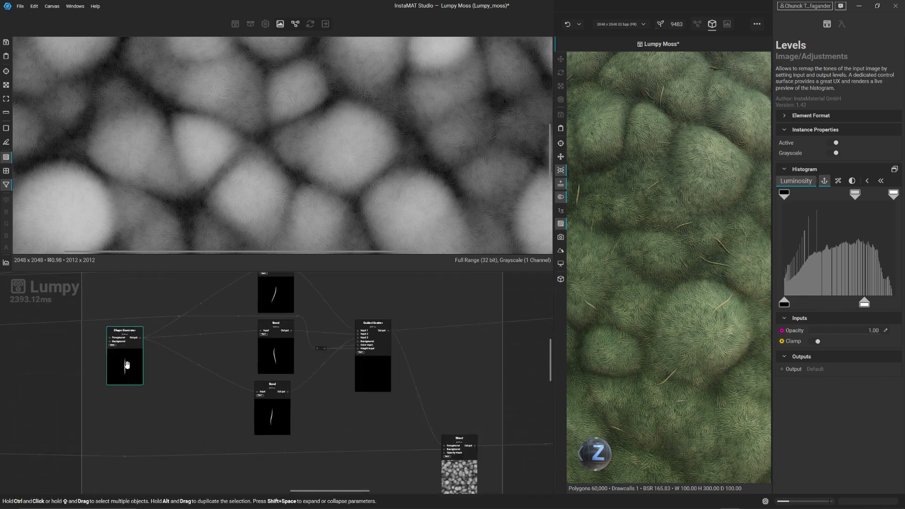
pyautogui.click(323, 158)
pyautogui.press('f')
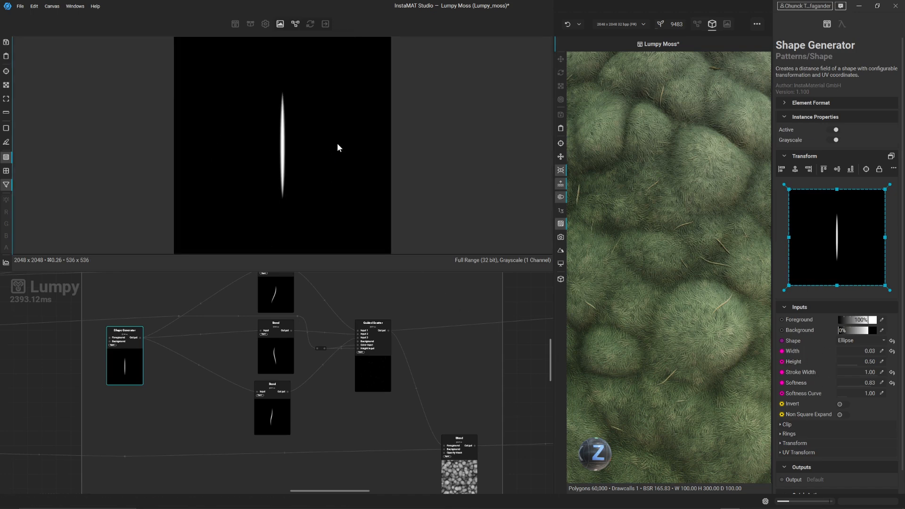
# Compare the outputs of the three Bend nodes that curve the generated thistle shape
pyautogui.scroll(3, 304, 326)
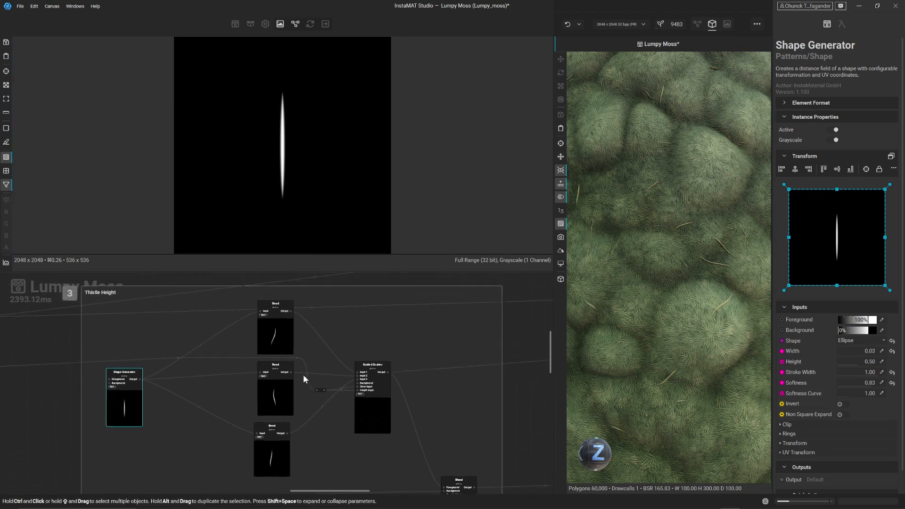
pyautogui.click(269, 333)
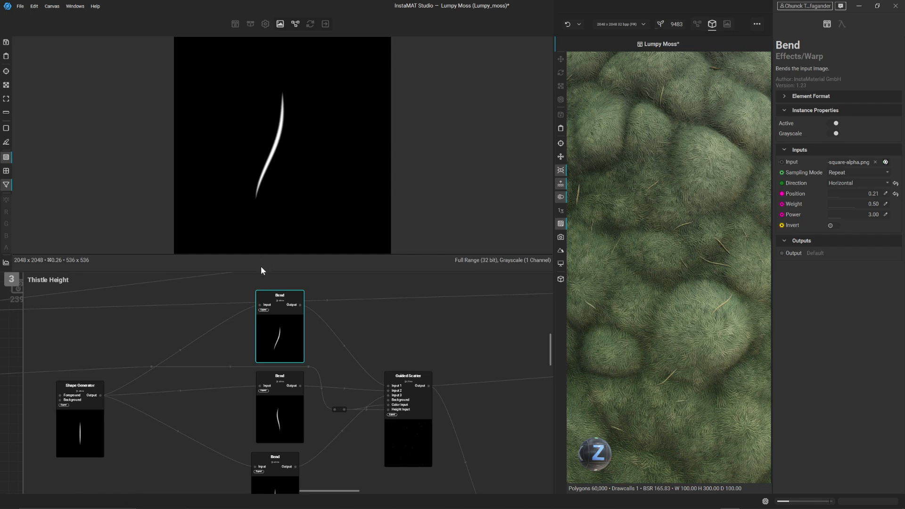
pyautogui.click(267, 381)
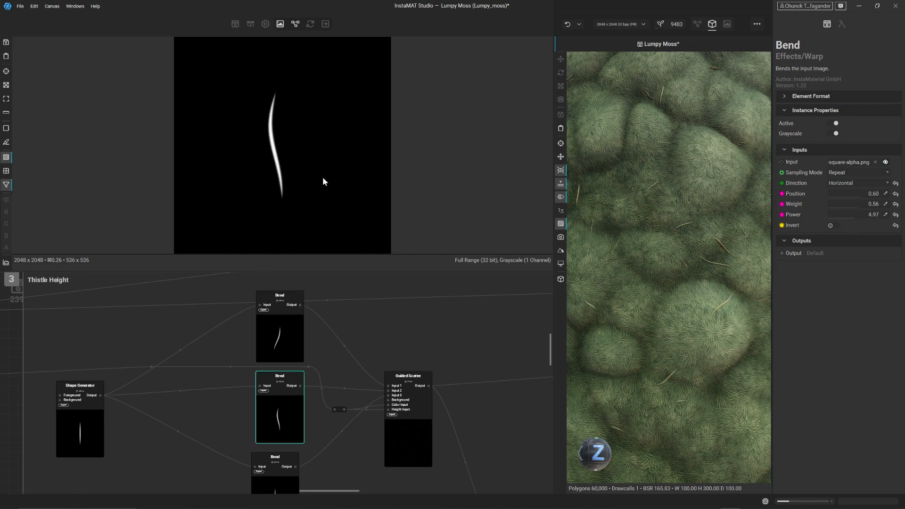
pyautogui.moveTo(329, 363); pyautogui.dragTo(327, 334, button='middle')
pyautogui.click(268, 472)
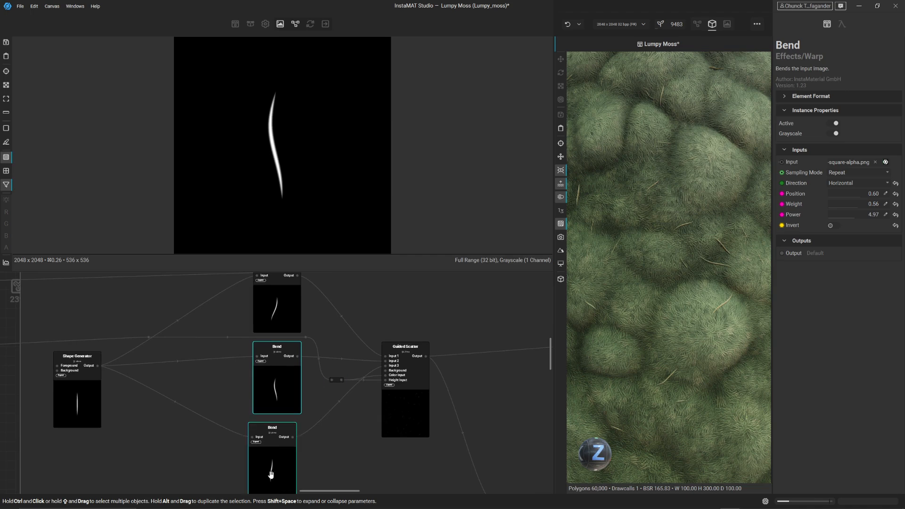
# View the Thistle Height Guided Scatter output and the Reroute Image lumps map feeding its Color and Height inputs
pyautogui.scroll(2, 467, 383)
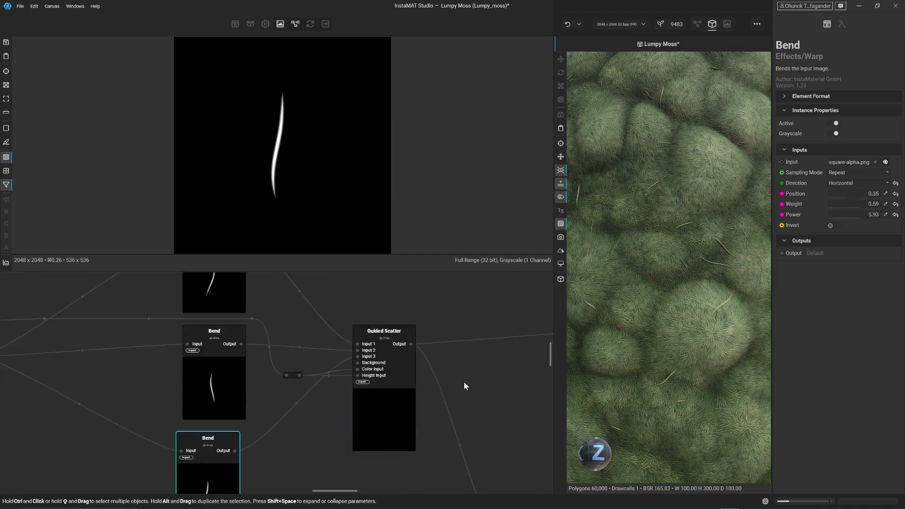
pyautogui.click(378, 436)
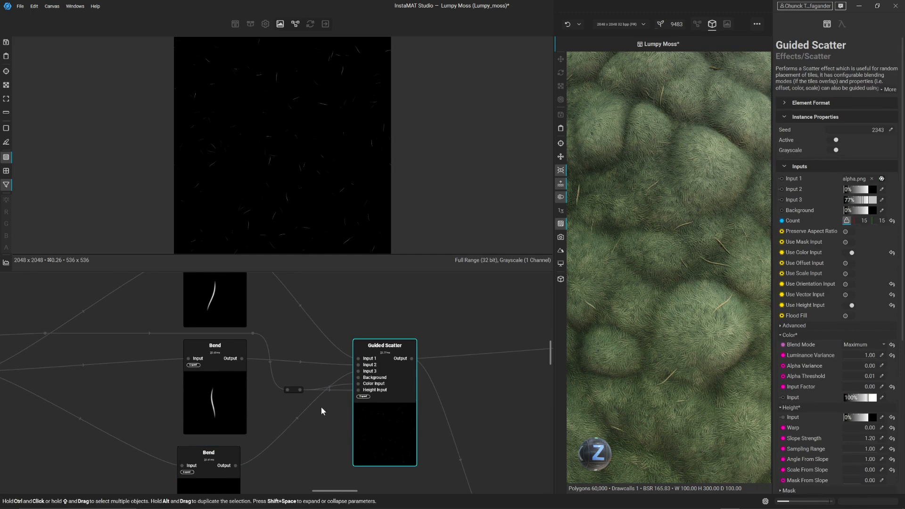
pyautogui.scroll(1, 321, 406)
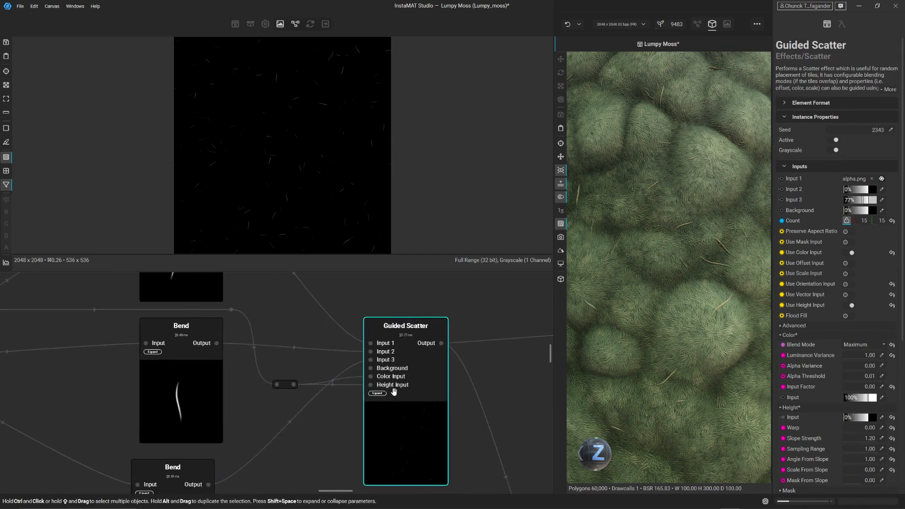
pyautogui.click(287, 386)
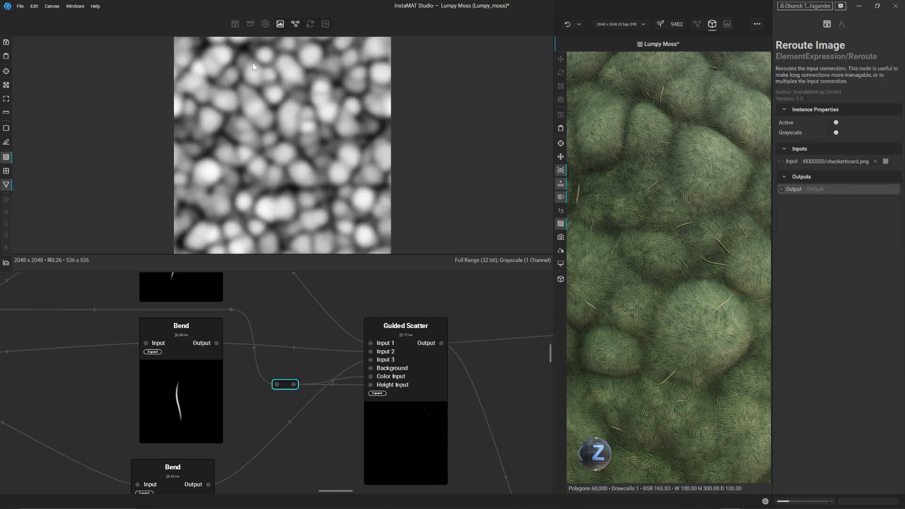
pyautogui.click(444, 343)
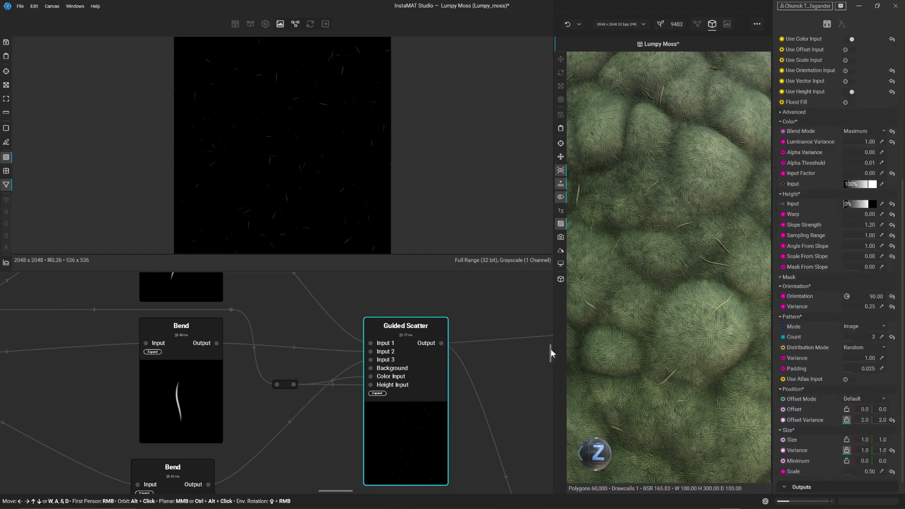
# Examine the scattered thistles up close and review the Guided Scatter parameters, including the Mask settings
pyautogui.scroll(4, 302, 137)
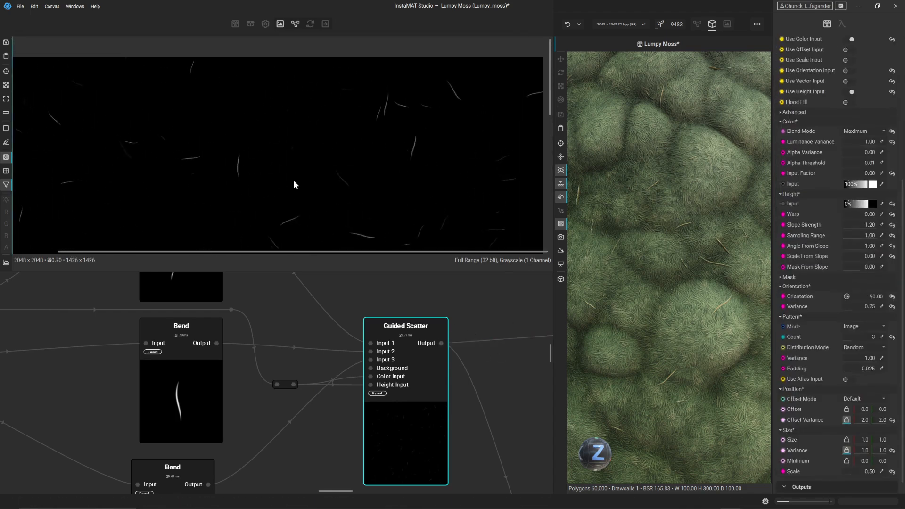
pyautogui.scroll(2, 293, 180)
pyautogui.moveTo(378, 205); pyautogui.dragTo(276, 118, button='middle')
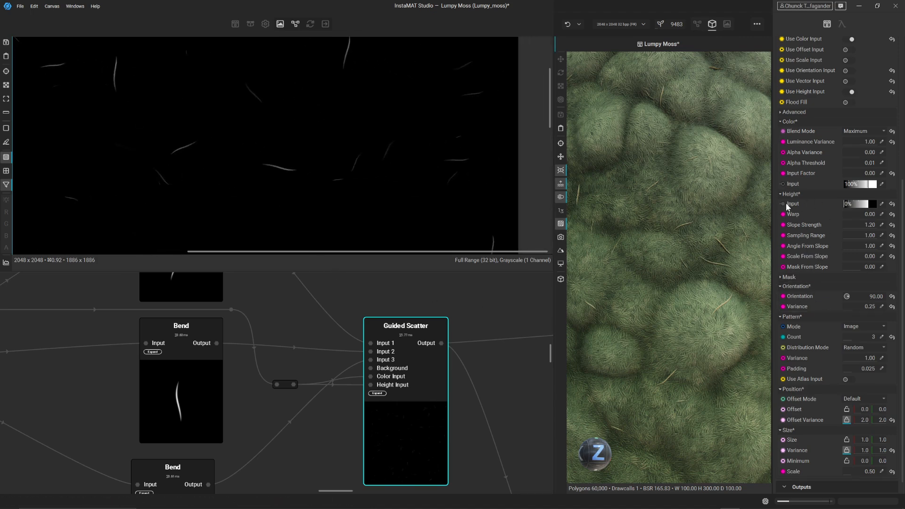
pyautogui.scroll(1, 788, 284)
pyautogui.scroll(-2, 790, 278)
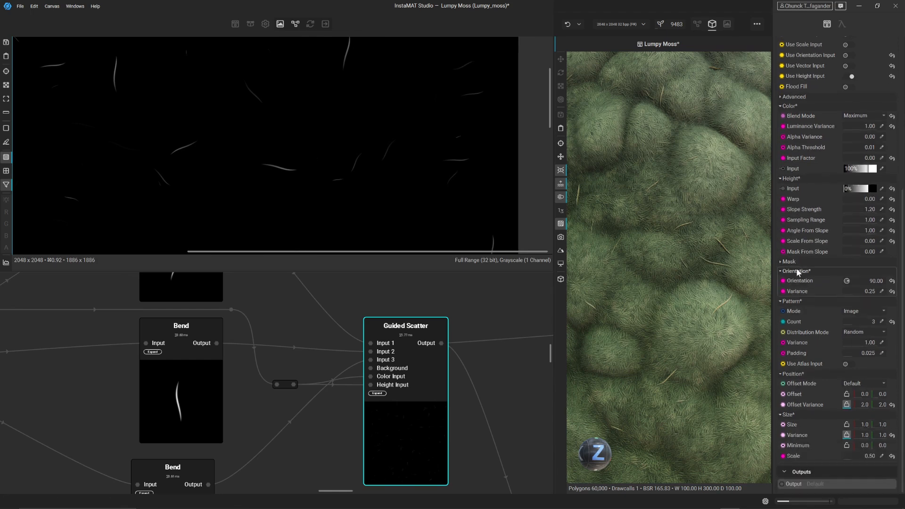
pyautogui.scroll(7, 807, 222)
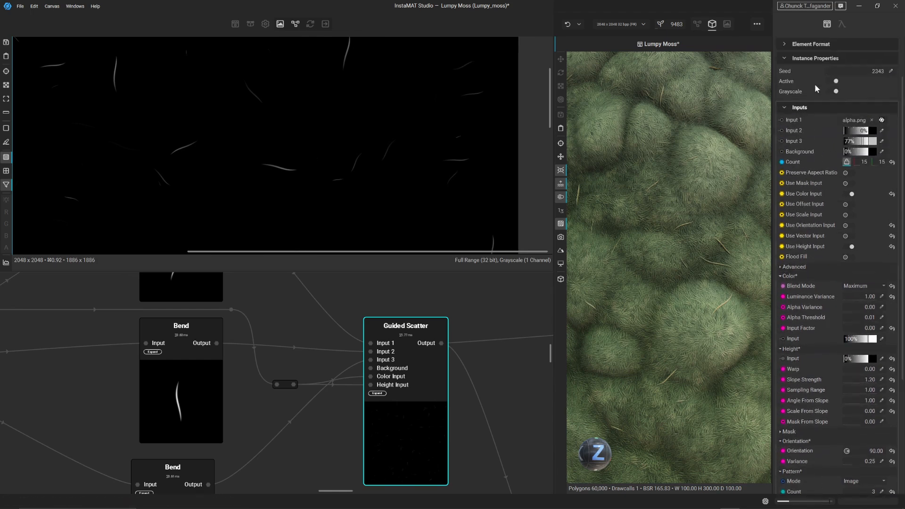
pyautogui.scroll(-7, 803, 107)
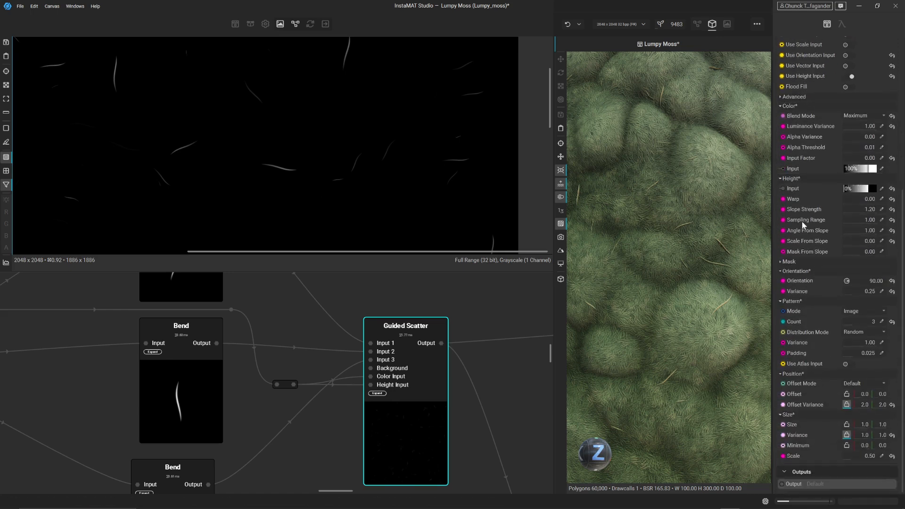
pyautogui.click(806, 261)
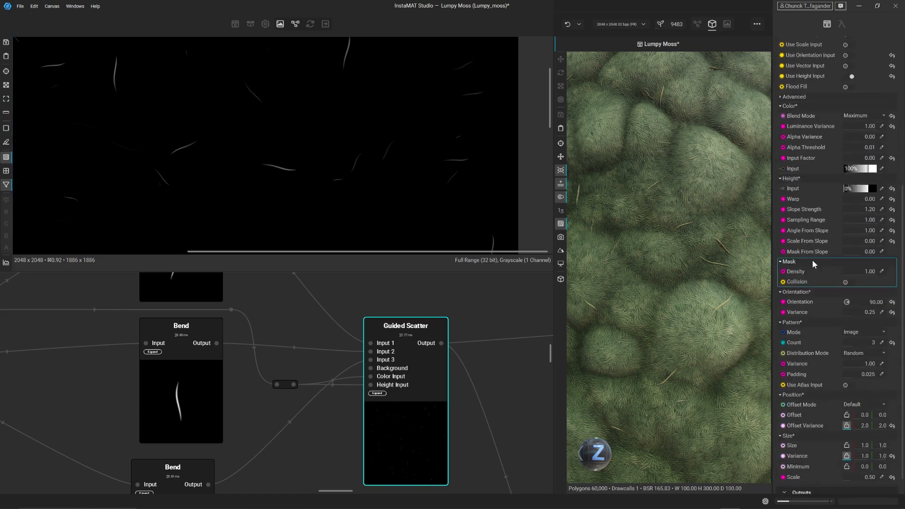
pyautogui.click(813, 264)
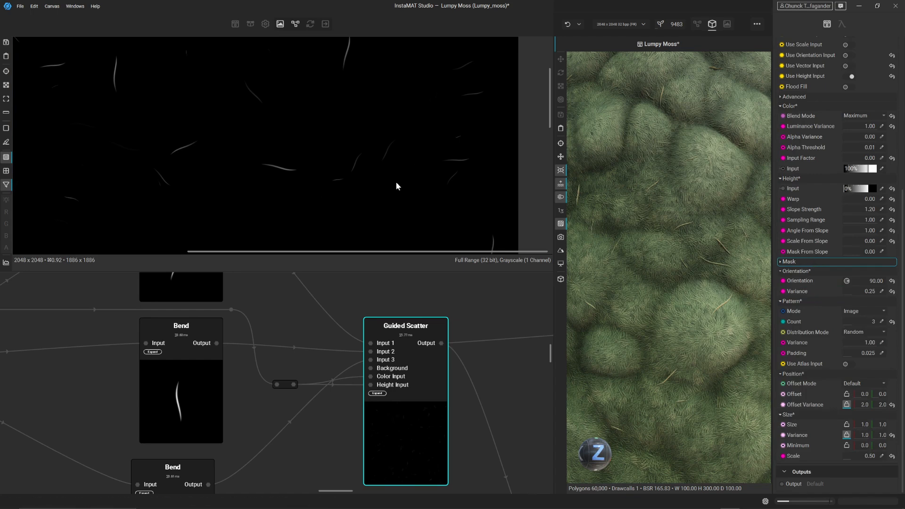
# Locate the Blend node at the end of the Thistle Height group and preview its output
pyautogui.scroll(-3, 477, 464)
pyautogui.moveTo(483, 476); pyautogui.dragTo(367, 316, button='middle')
pyautogui.scroll(-1, 367, 316)
pyautogui.moveTo(428, 371); pyautogui.dragTo(389, 343, button='middle')
pyautogui.scroll(4, 389, 344)
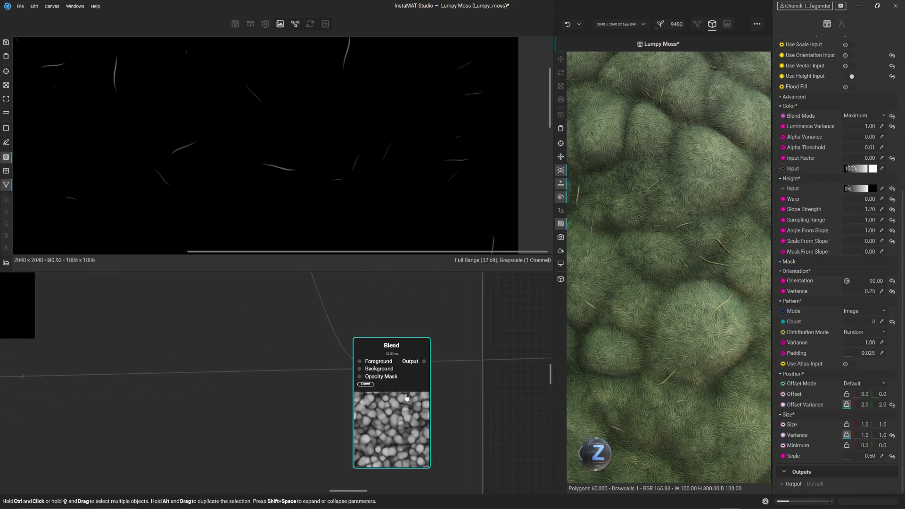
pyautogui.doubleClick(404, 394)
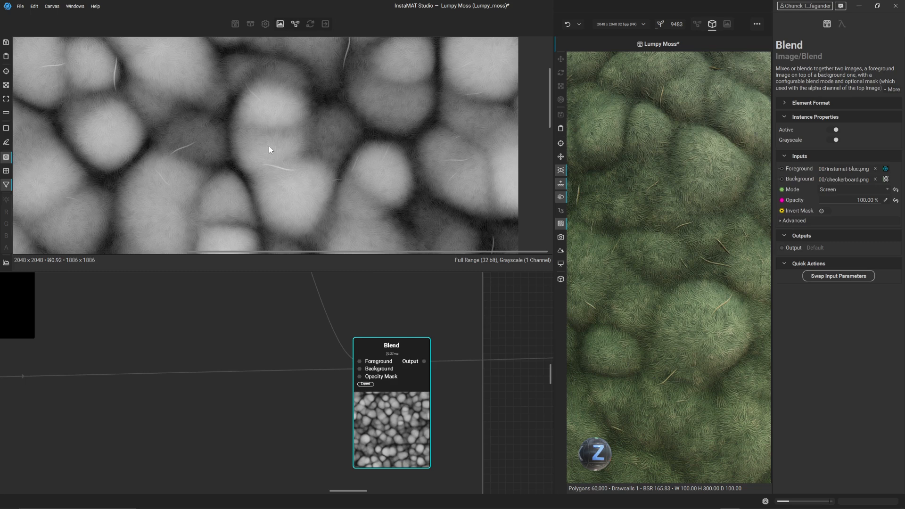
# Inspect the thistles across different areas of the blended height map at close range
pyautogui.moveTo(226, 138); pyautogui.dragTo(317, 238, button='middle')
pyautogui.scroll(2, 452, 116)
pyautogui.scroll(2, 413, 110)
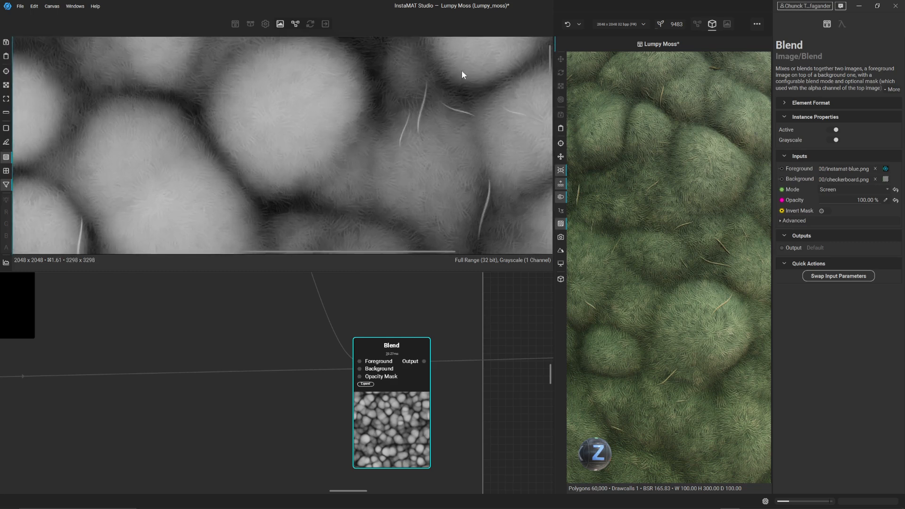
pyautogui.moveTo(414, 202); pyautogui.dragTo(455, 82, button='middle')
pyautogui.moveTo(119, 174); pyautogui.dragTo(280, 50, button='middle')
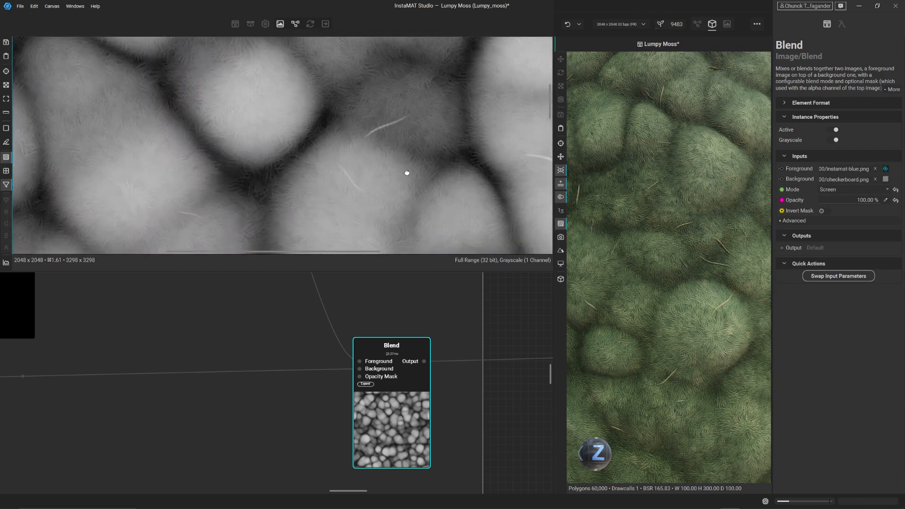
pyautogui.moveTo(406, 171); pyautogui.dragTo(293, 105, button='middle')
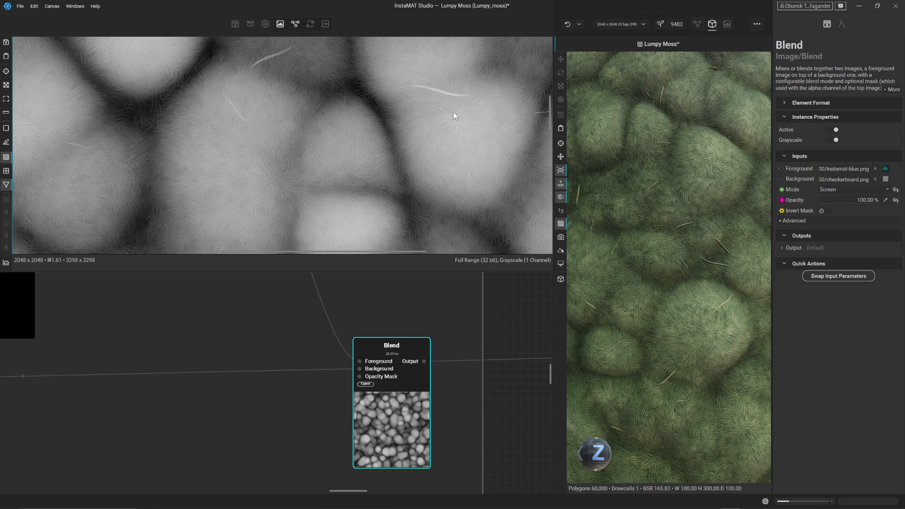
pyautogui.moveTo(457, 115); pyautogui.dragTo(349, 136, button='middle')
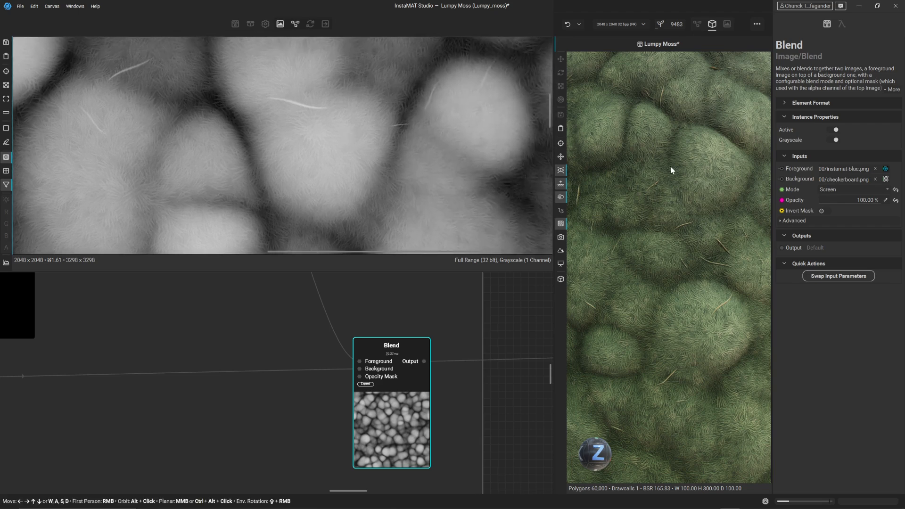
# Inspect the moss fibers and thistles in the 3D preview from close up and from farther away
pyautogui.scroll(-3, 684, 132)
pyautogui.moveTo(687, 142); pyautogui.dragTo(675, 157, button='middle')
pyautogui.scroll(6, 675, 158)
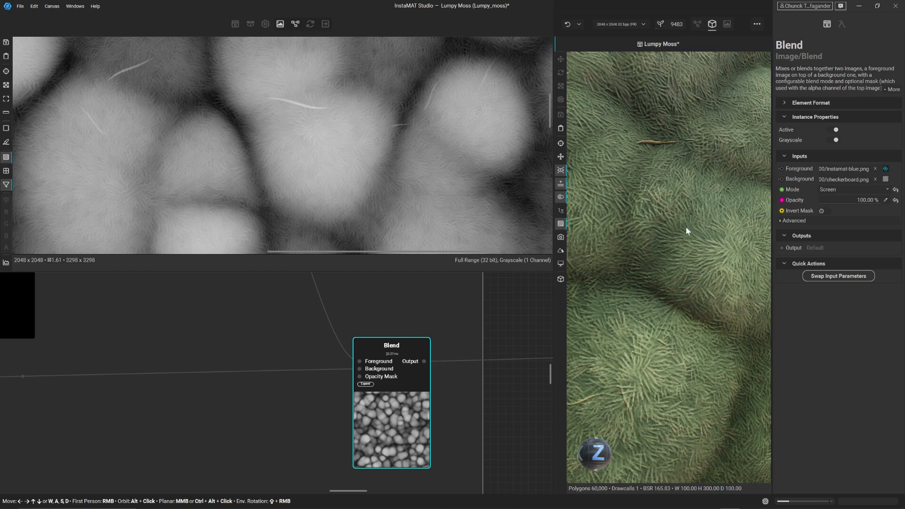
pyautogui.scroll(-8, 686, 227)
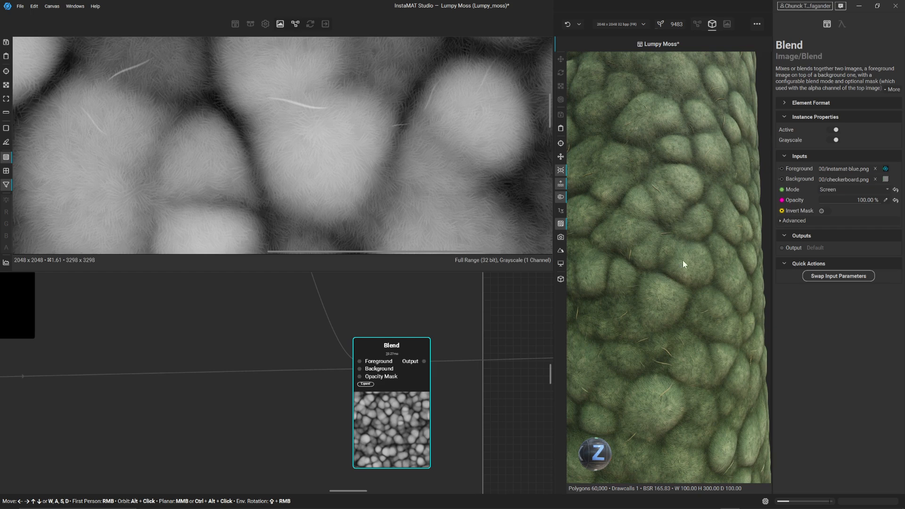
pyautogui.scroll(5, 684, 245)
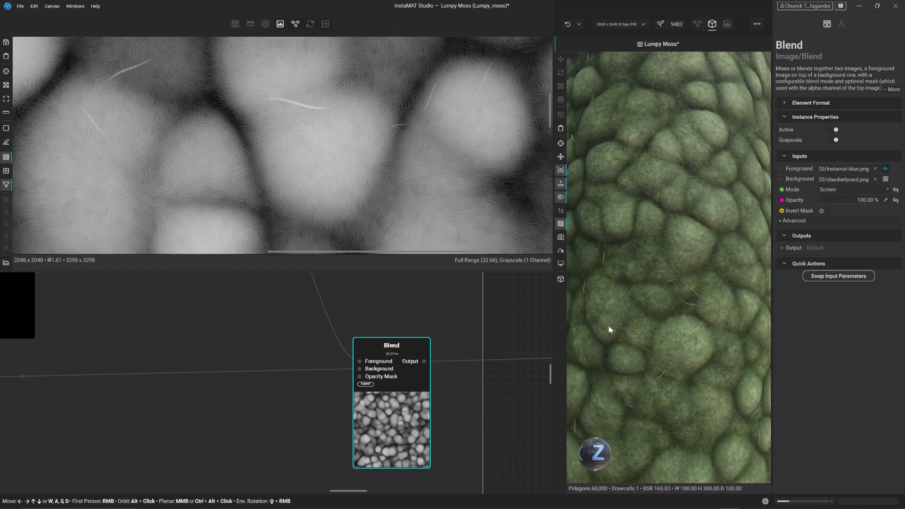
# Survey the graph from group 3 to groups 4 and 5, and review the blended height map as a whole
pyautogui.scroll(-8, 410, 344)
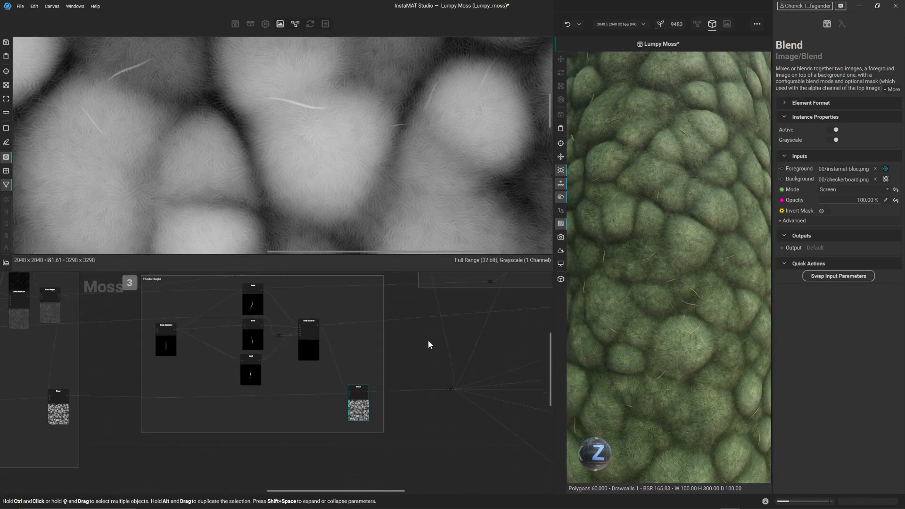
pyautogui.moveTo(428, 344); pyautogui.dragTo(353, 369, button='middle')
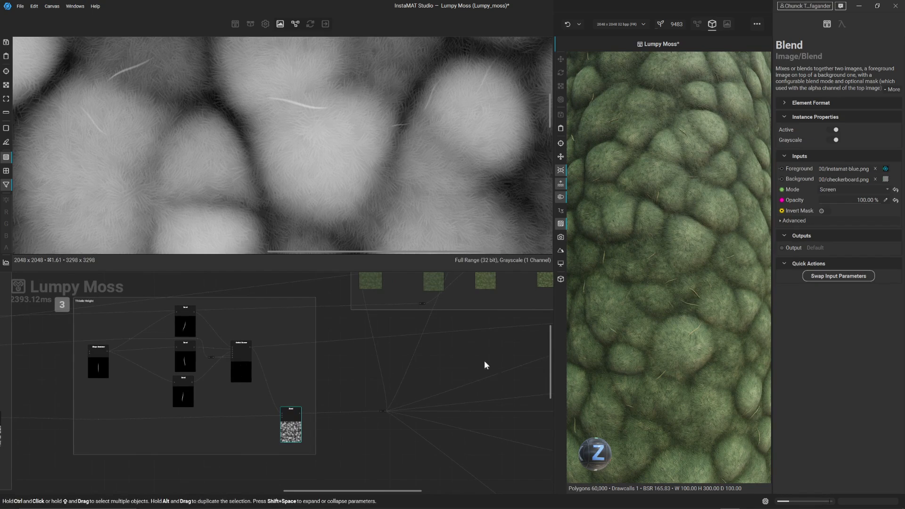
pyautogui.scroll(-5, 453, 338)
pyautogui.moveTo(506, 301); pyautogui.dragTo(417, 313, button='middle')
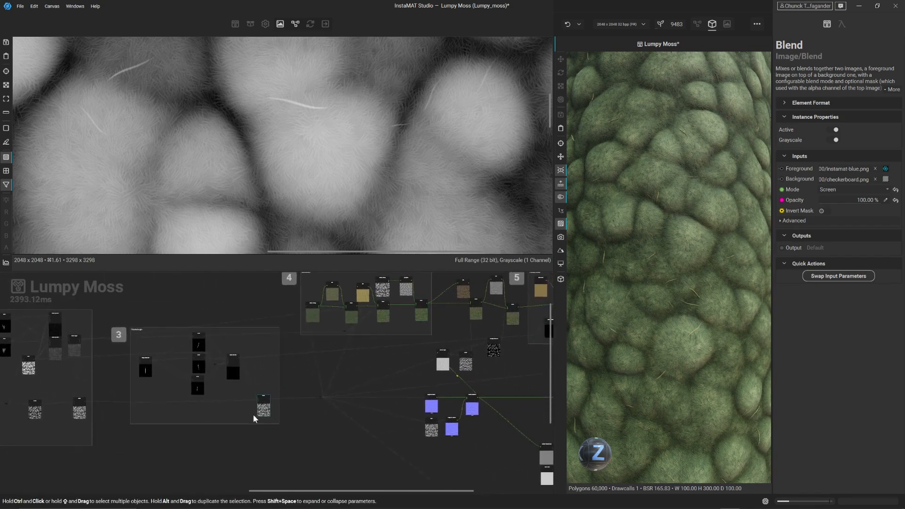
pyautogui.scroll(-5, 300, 150)
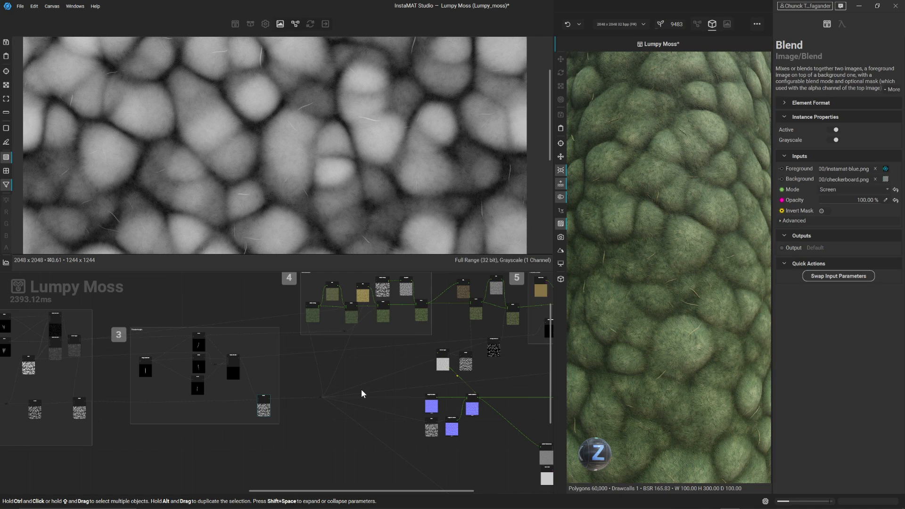
# Preview the normal map from the upper Height To Normal node and examine its connection to the Normal Combine node
pyautogui.scroll(5, 400, 411)
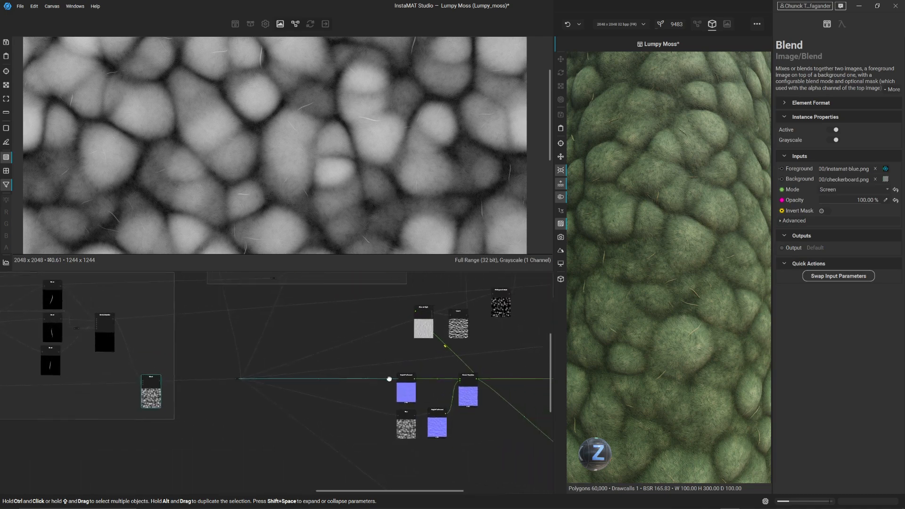
pyautogui.click(380, 392)
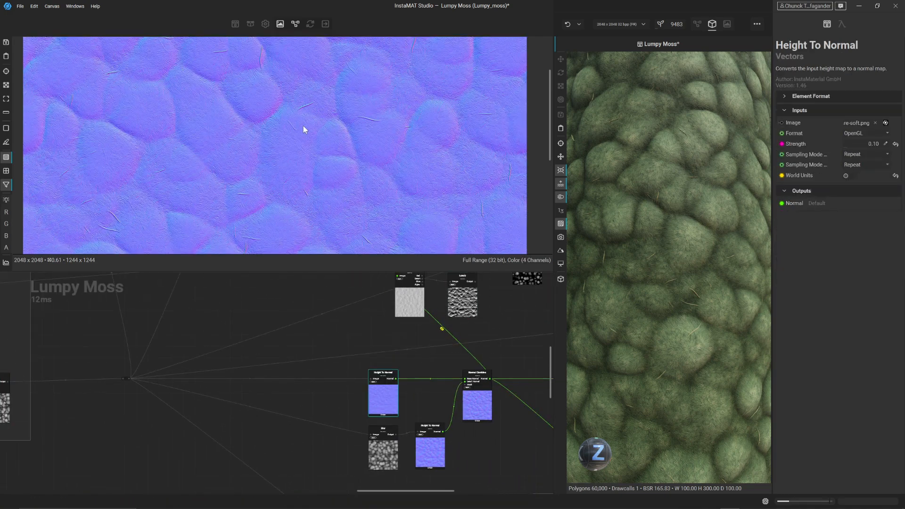
pyautogui.scroll(4, 461, 386)
pyautogui.moveTo(461, 386); pyautogui.dragTo(415, 339, button='middle')
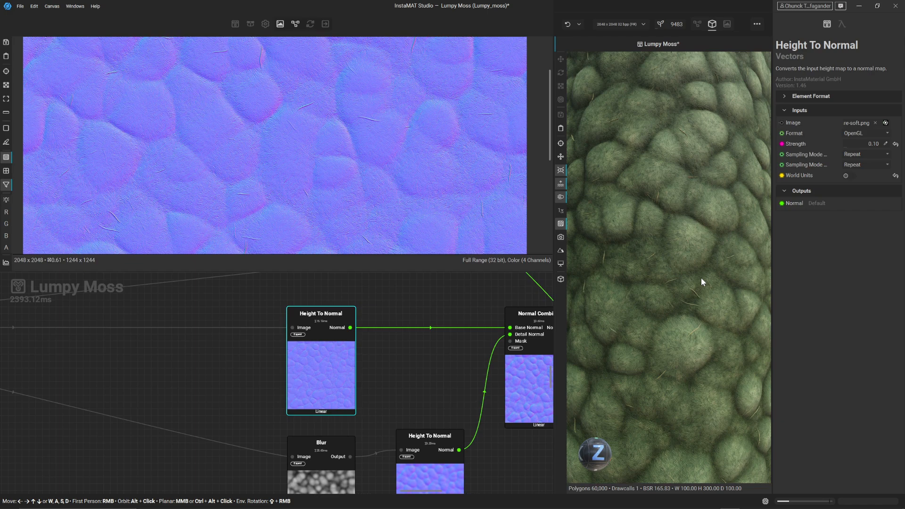
# Inspect the upper Height To Normal node's fine fiber detail at close range and the moss column in the 3D preview from farther away
pyautogui.scroll(-3, 669, 267)
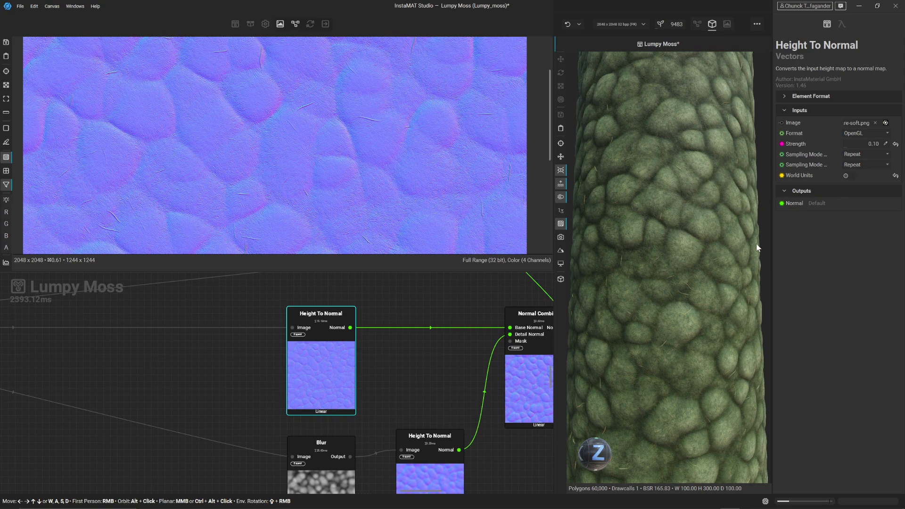
pyautogui.scroll(5, 401, 148)
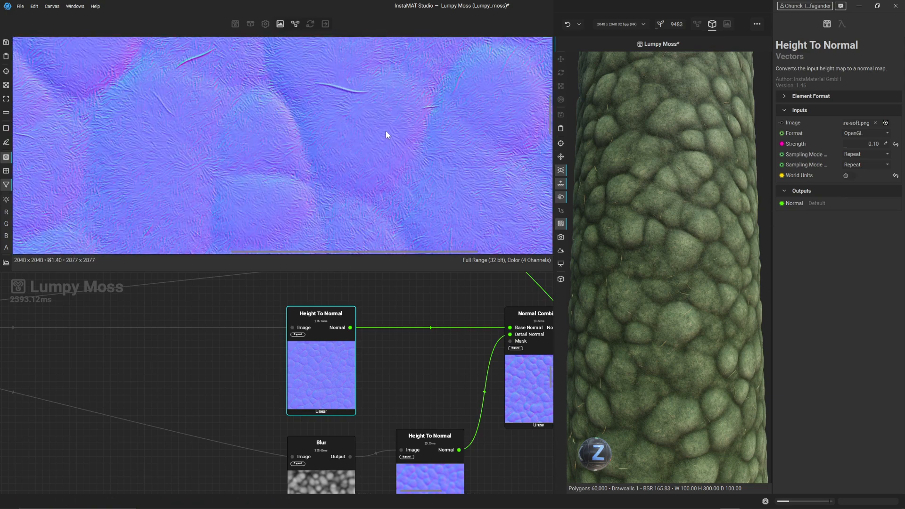
pyautogui.moveTo(360, 113); pyautogui.dragTo(413, 151, button='middle')
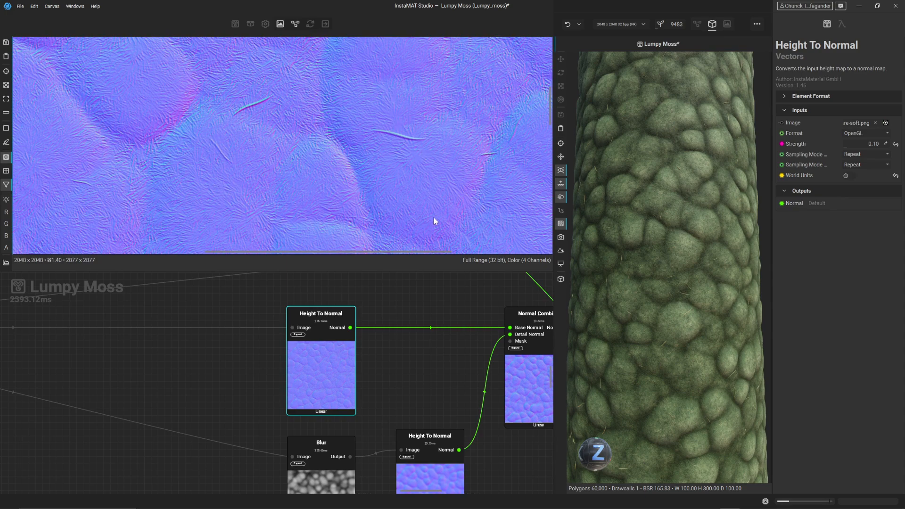
pyautogui.moveTo(434, 216); pyautogui.dragTo(417, 200, button='middle')
pyautogui.moveTo(393, 327); pyautogui.dragTo(377, 321, button='middle')
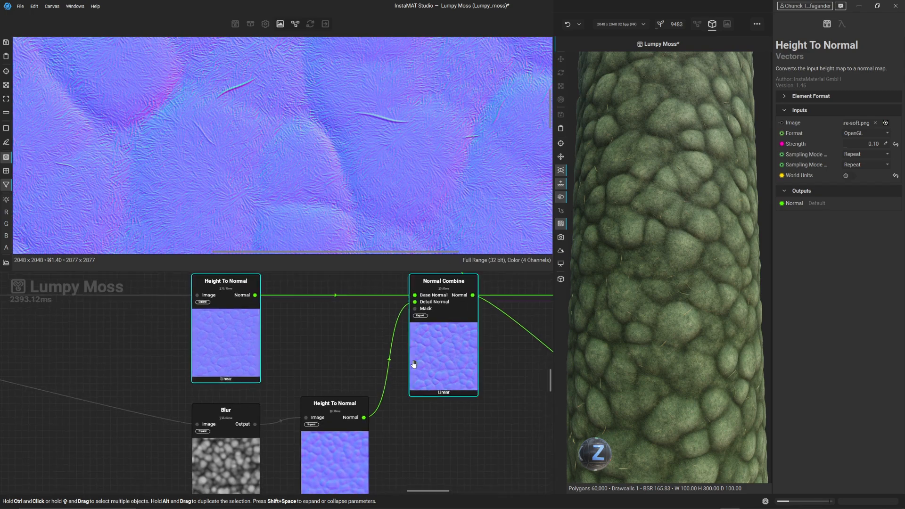
# Preview the Blur node's softened height map and the normal map from the lower Height To Normal node
pyautogui.moveTo(354, 430); pyautogui.dragTo(374, 380, button='middle')
pyautogui.click(256, 405)
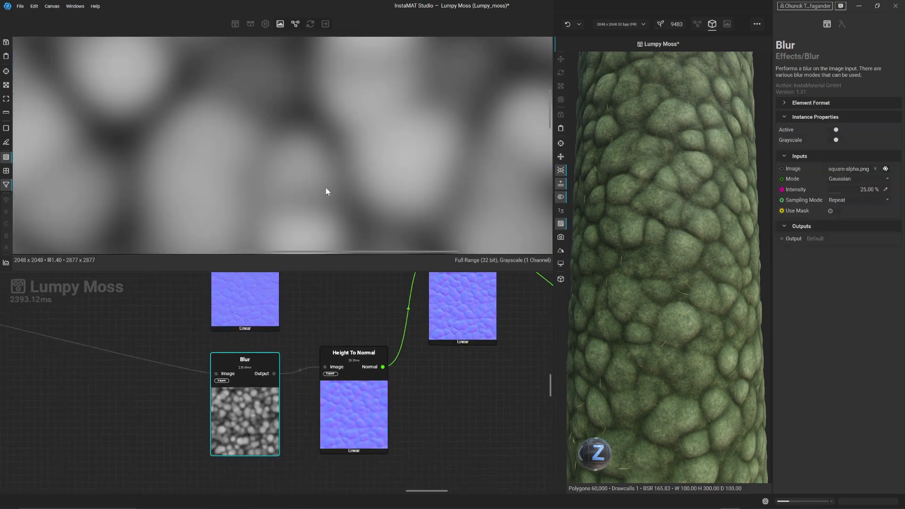
pyautogui.scroll(-3, 352, 123)
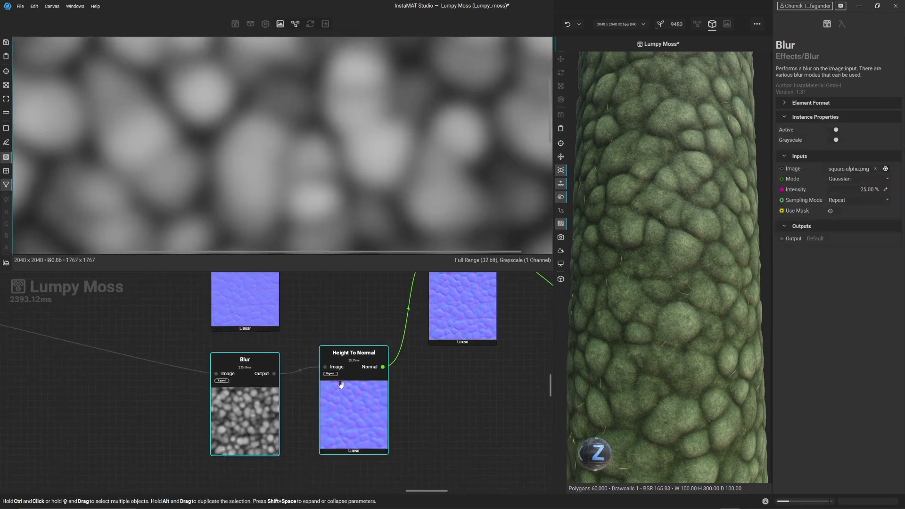
pyautogui.click(347, 427)
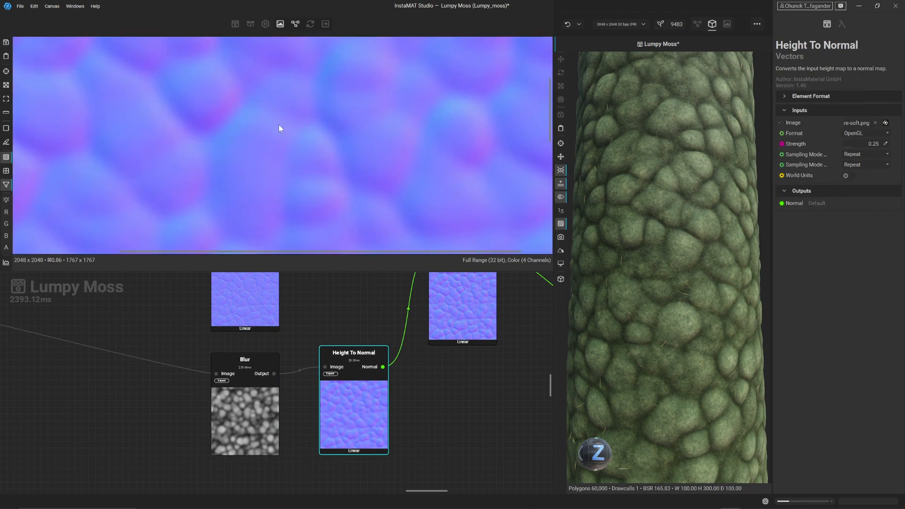
pyautogui.moveTo(470, 352); pyautogui.dragTo(437, 421, button='middle')
# Compare the upper Height To Normal node's normal map with the Normal Combine result
pyautogui.click(219, 353)
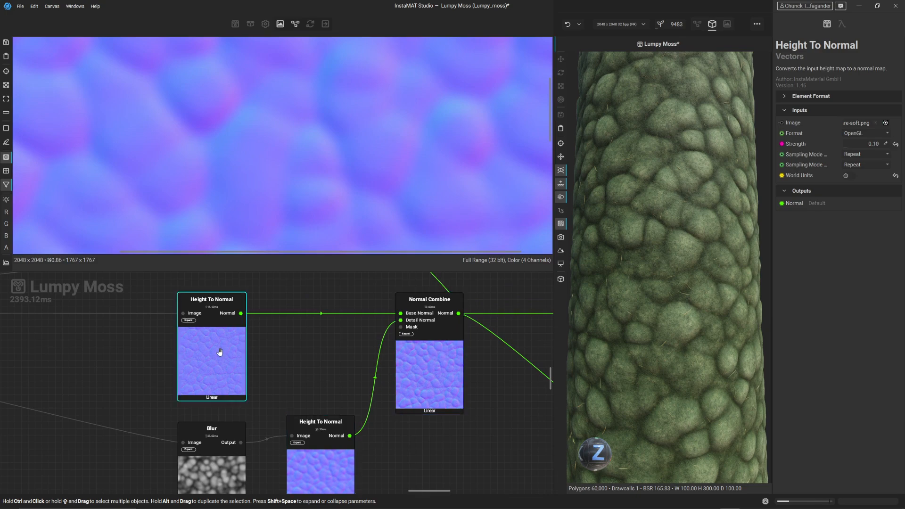
pyautogui.click(434, 369)
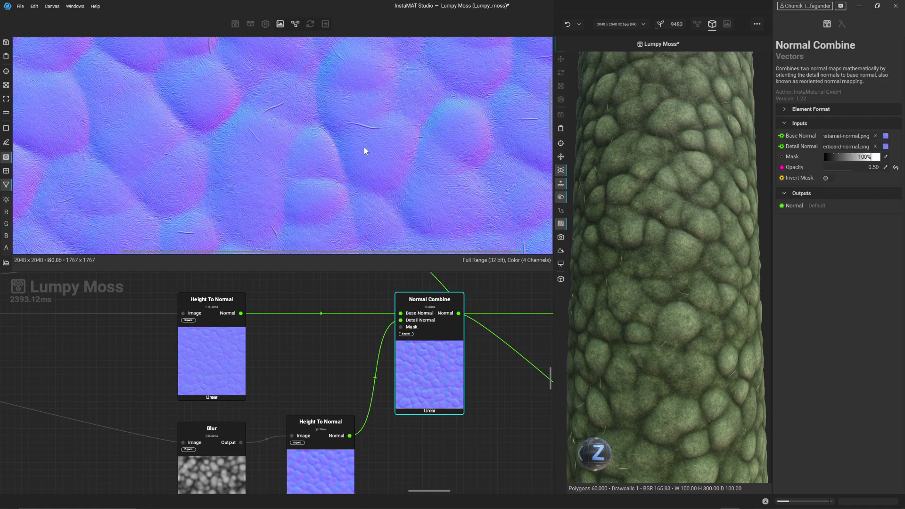
pyautogui.click(225, 357)
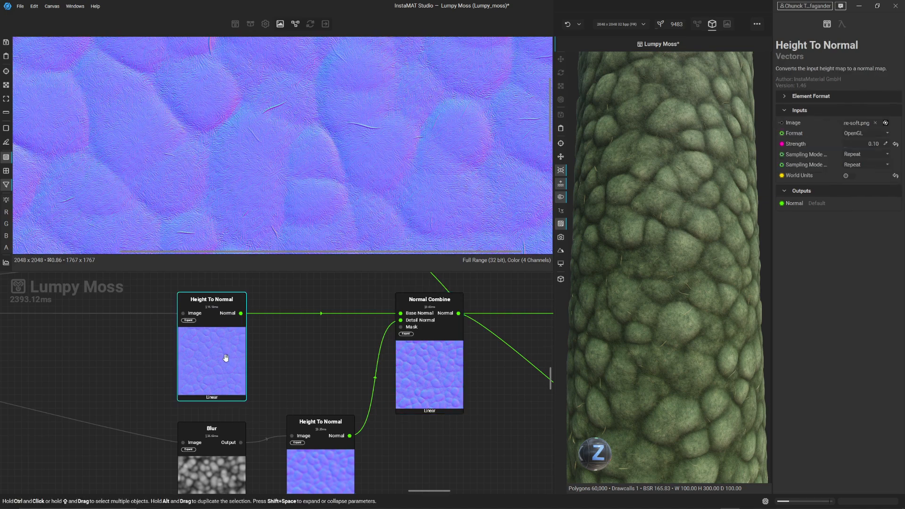
pyautogui.click(435, 363)
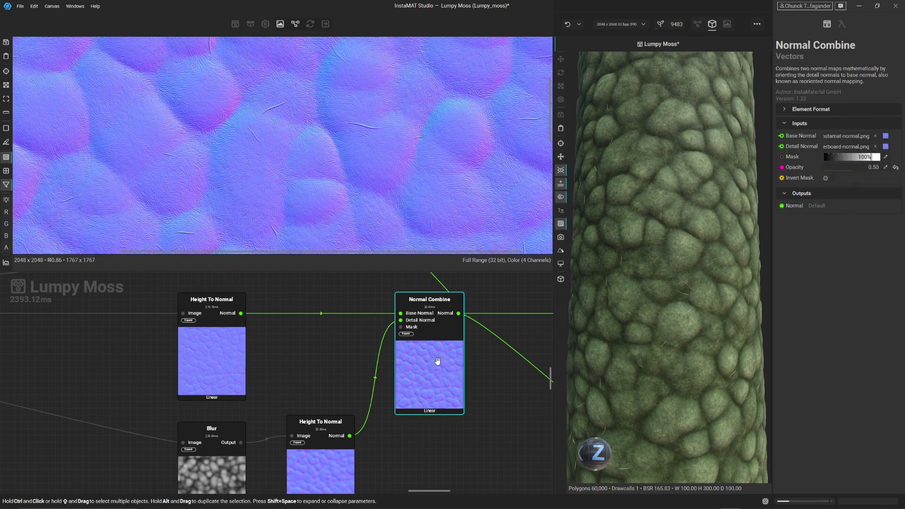
# Raise the Normal Combine node's opacity to 1.00
pyautogui.click(870, 169)
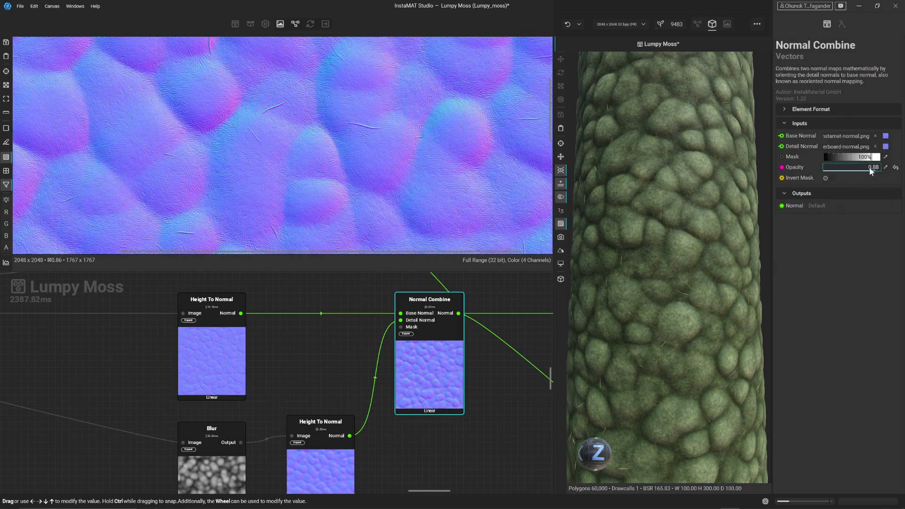
pyautogui.moveTo(870, 168); pyautogui.dragTo(894, 169)
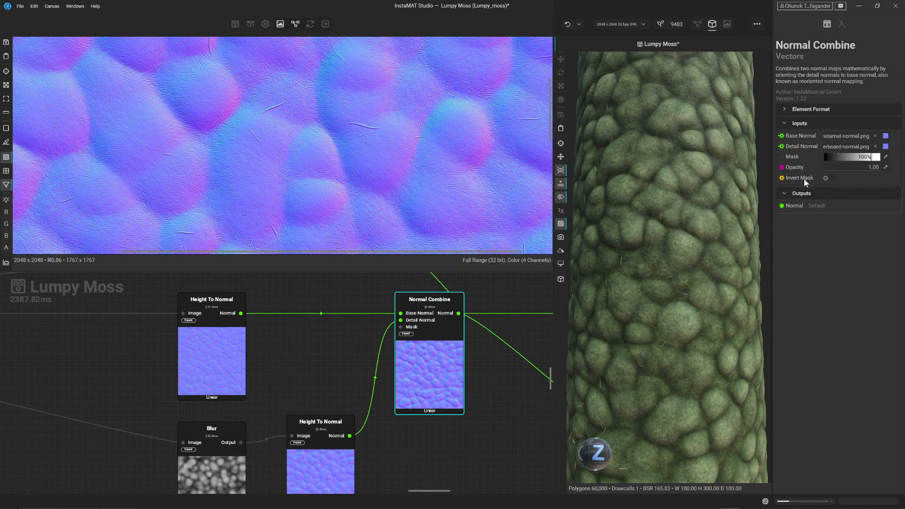
# Set the Normal Combine node's opacity to 0.5 and save the project
pyautogui.click(886, 169)
pyautogui.write('0.5')
pyautogui.press('Return')
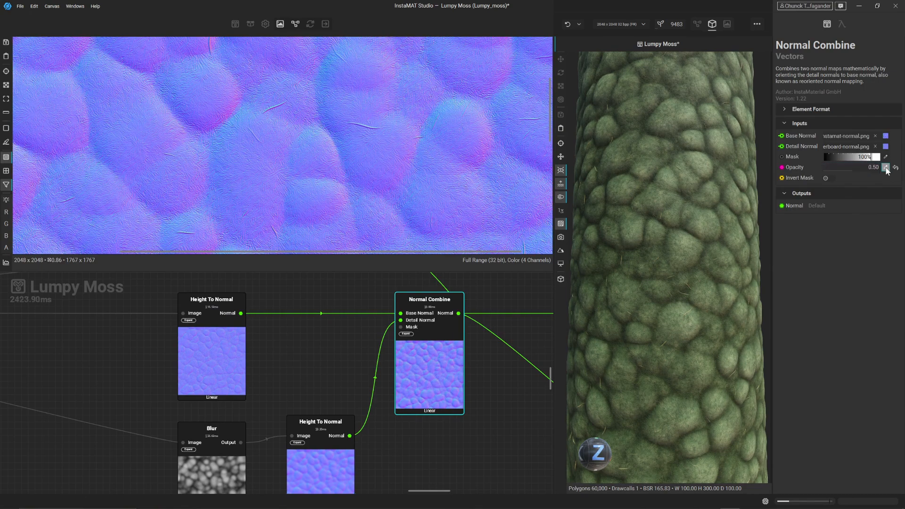
pyautogui.click(349, 357)
pyautogui.hotkey('ctrl', 's')
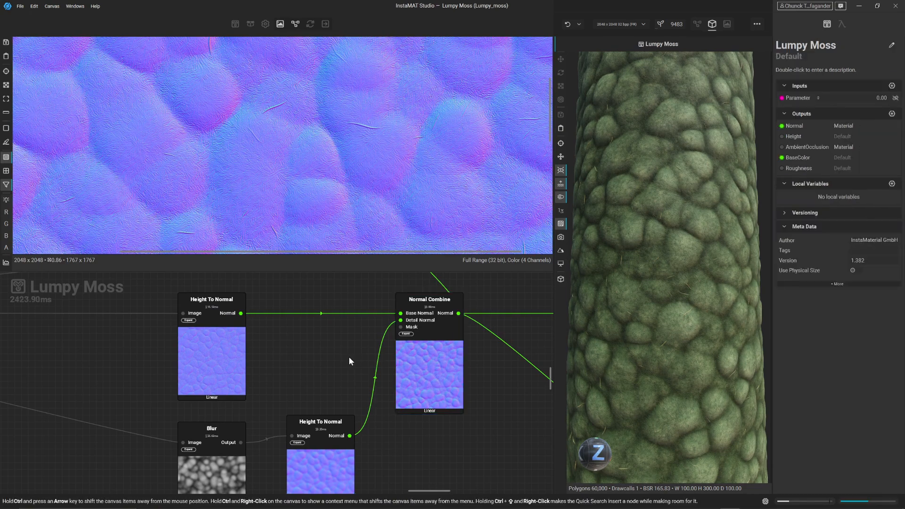
# Inspect the moss lumps up close in the 3D preview and preview the Blur node's height map
pyautogui.keyDown('alt'); pyautogui.moveTo(703, 232); pyautogui.dragTo(722, 255, button='right'); pyautogui.keyUp('alt')
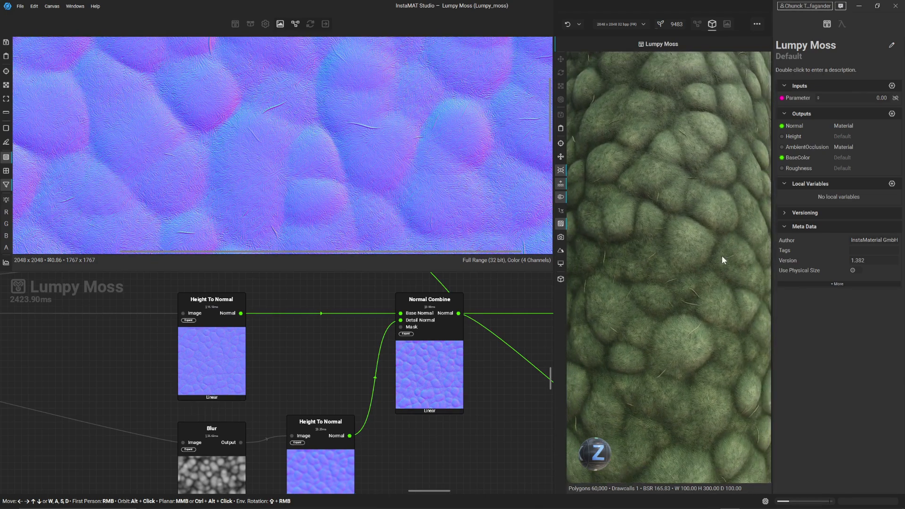
pyautogui.click(212, 430)
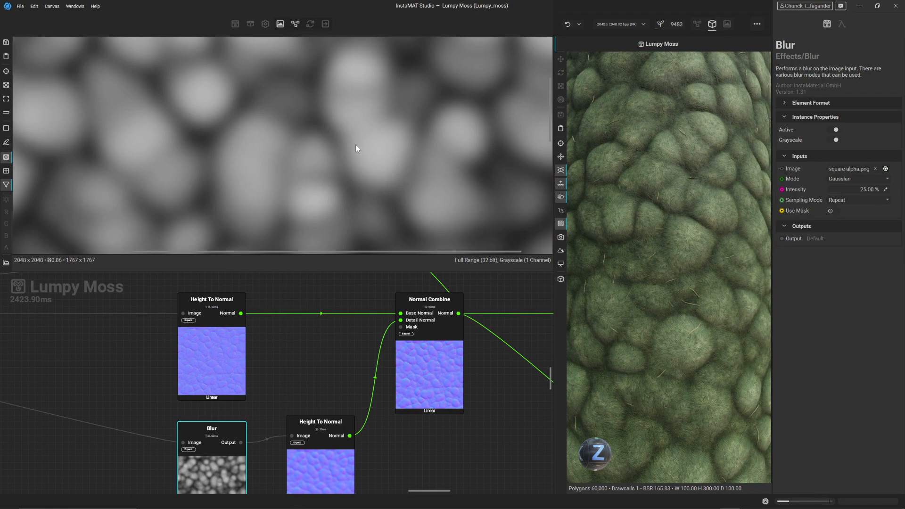
# Try a strength of 0.87 on the upper Height To Normal node and check the effect in the 3D preview
pyautogui.click(234, 369)
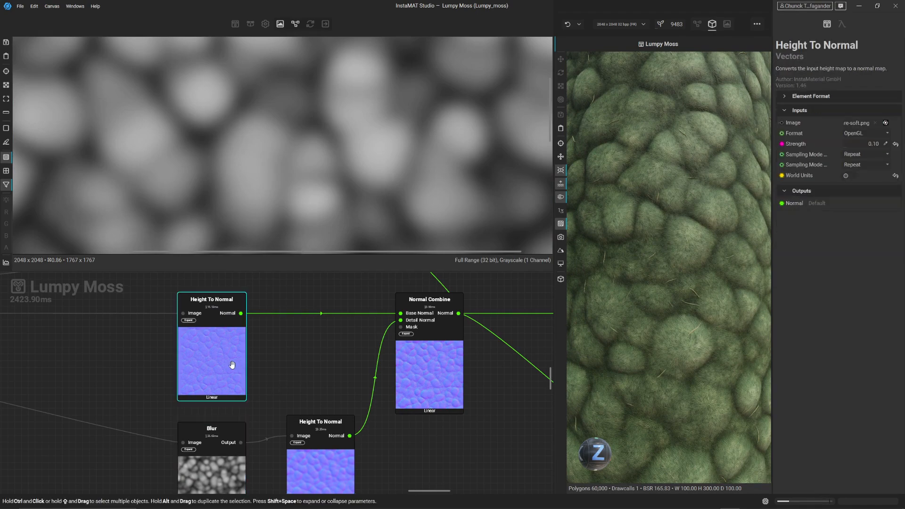
pyautogui.moveTo(852, 141); pyautogui.dragTo(879, 136)
pyautogui.scroll(-3, 694, 208)
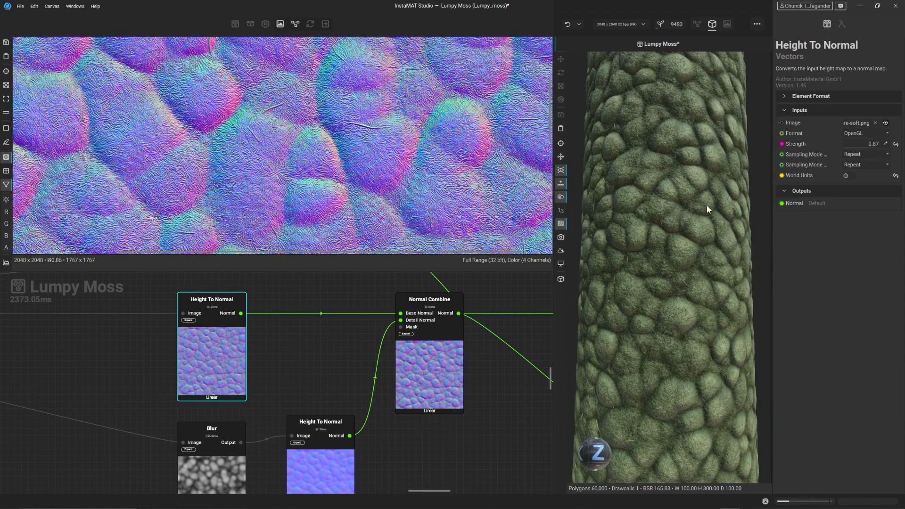
pyautogui.moveTo(694, 137); pyautogui.dragTo(707, 156, button='right')
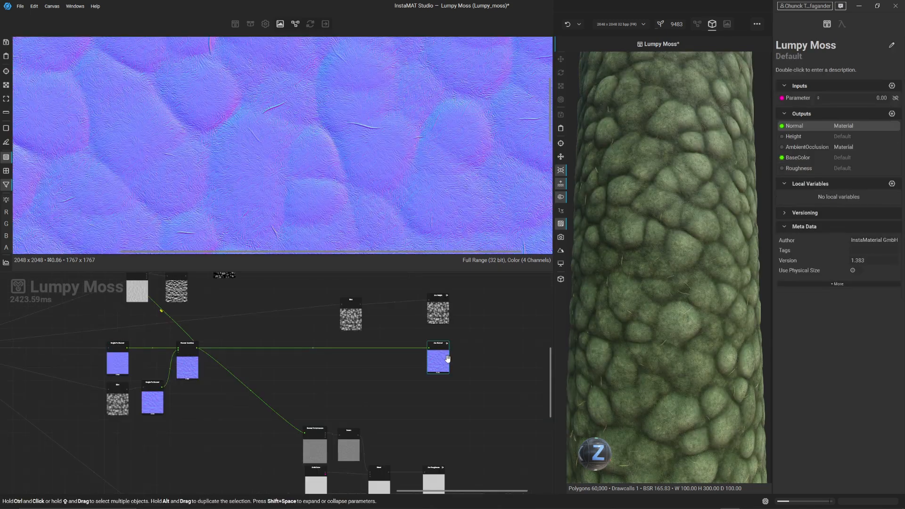
# Follow the combined normal to the Normal To Curvature node, then preview its curvature map and the Invert node's output
pyautogui.moveTo(387, 390); pyautogui.dragTo(485, 366, button='middle')
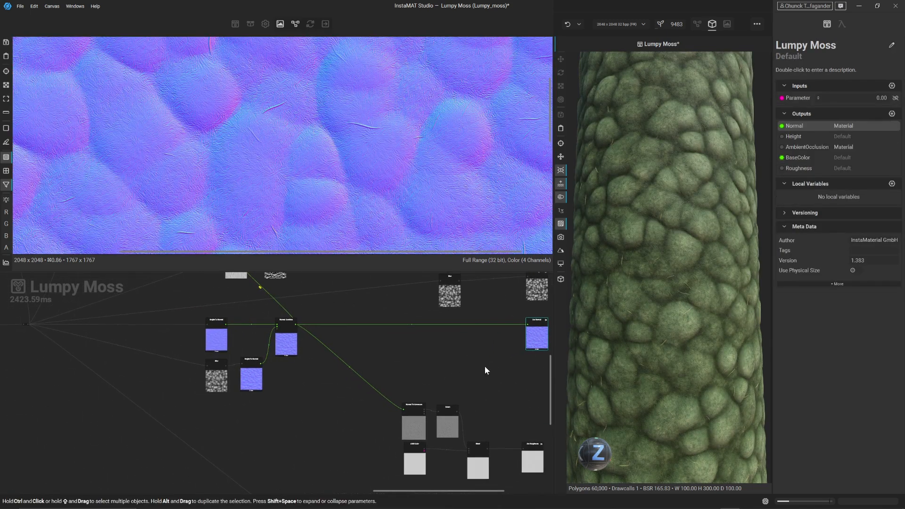
pyautogui.scroll(5, 344, 357)
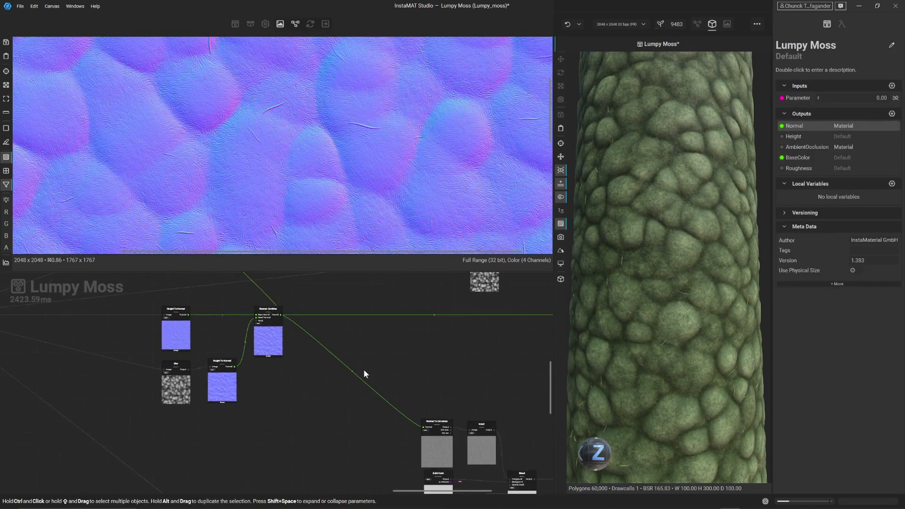
pyautogui.moveTo(483, 450); pyautogui.dragTo(322, 354, button='middle')
pyautogui.scroll(3, 322, 353)
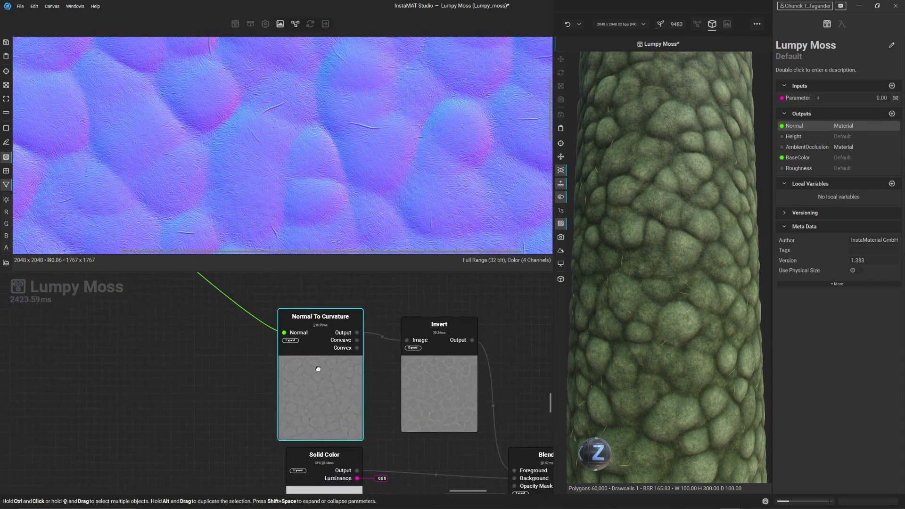
pyautogui.click(360, 337)
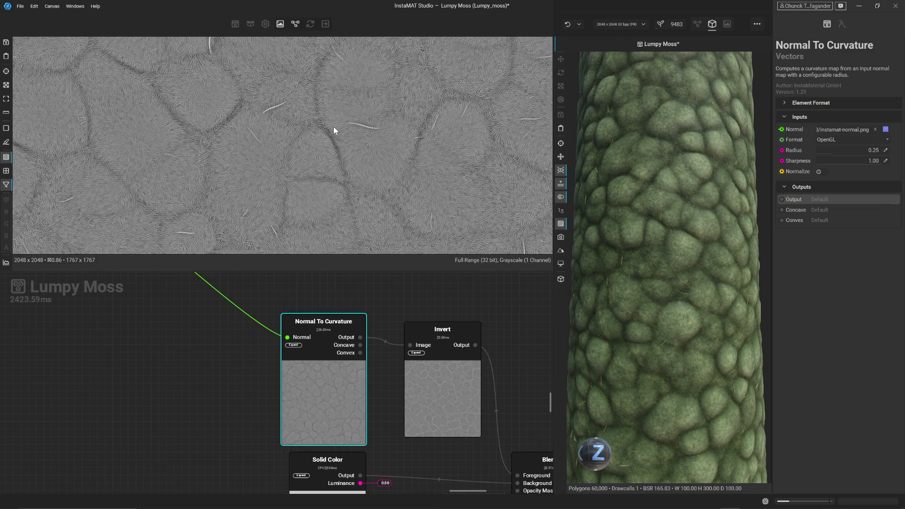
pyautogui.scroll(2, 333, 127)
pyautogui.click(479, 404)
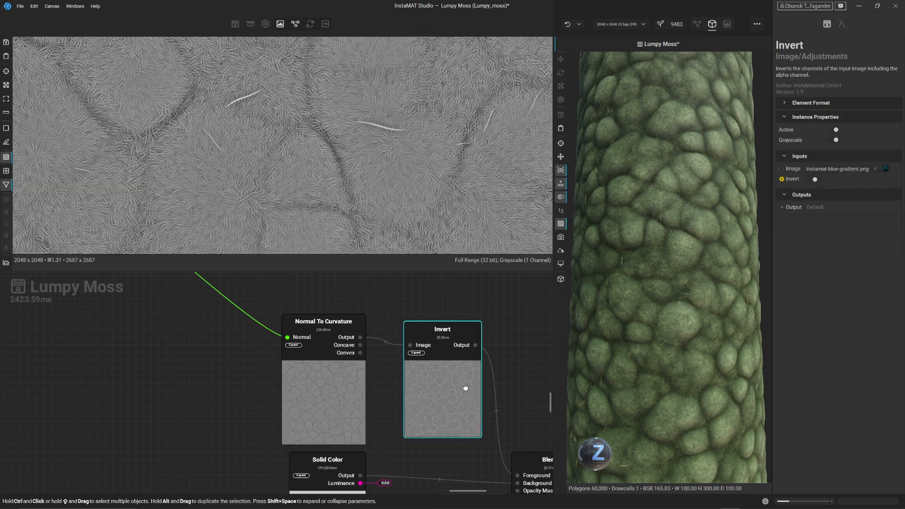
# Examine the Solid Color node's luminance setting and preview the Blend node that feeds Set Roughness
pyautogui.moveTo(496, 374); pyautogui.dragTo(390, 285, button='middle')
pyautogui.scroll(-2, 385, 293)
pyautogui.moveTo(375, 346); pyautogui.dragTo(349, 375, button='middle')
pyautogui.click(258, 416)
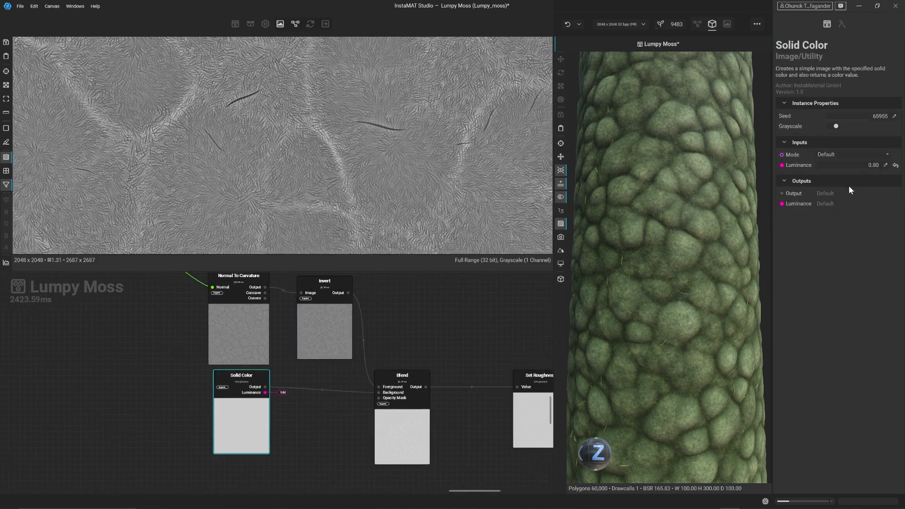
pyautogui.moveTo(858, 166)
pyautogui.mouseDown()
pyautogui.moveTo(830, 165)
pyautogui.moveTo(869, 165)
pyautogui.mouseUp()
pyautogui.click(399, 422)
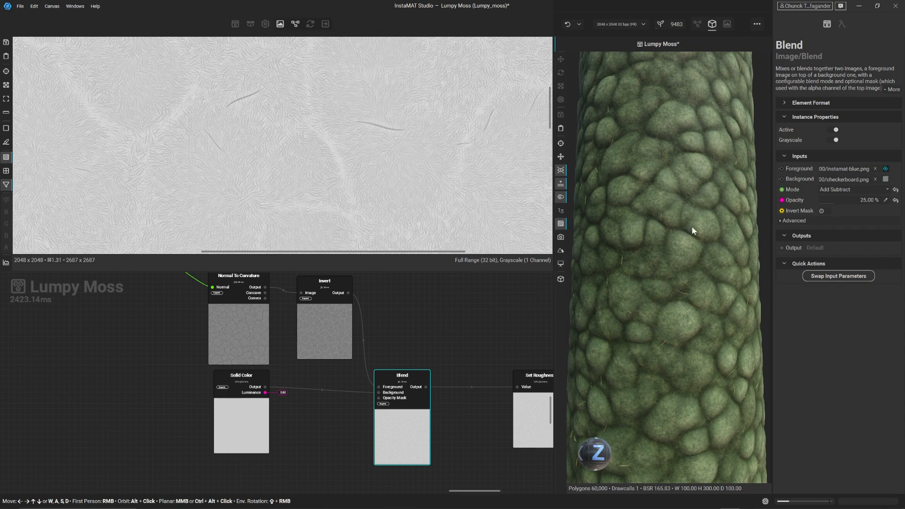
# Rotate the environment lighting in the 3D preview to examine the moss roughness up close and from farther away
pyautogui.scroll(8, 691, 226)
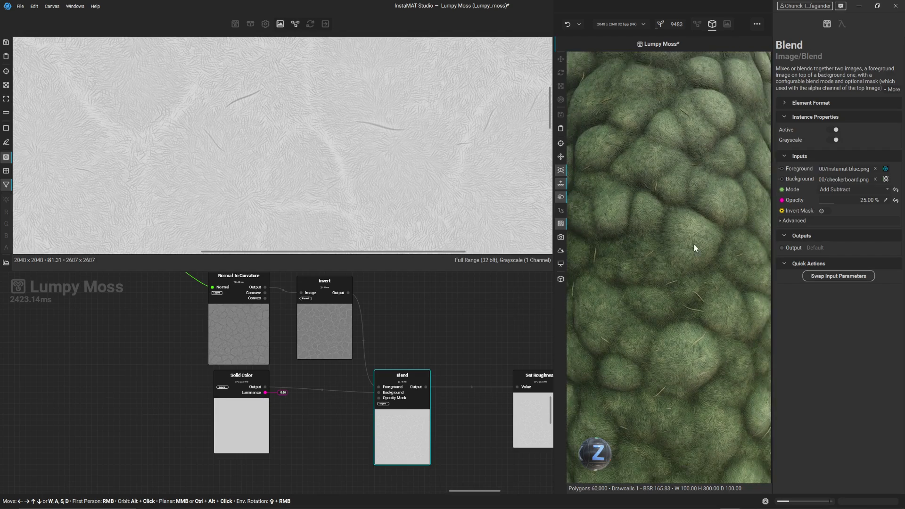
pyautogui.moveTo(694, 244)
pyautogui.keyDown('shift'); pyautogui.mouseDown(button='right')
pyautogui.moveTo(717, 242)
pyautogui.moveTo(681, 248)
pyautogui.moveTo(644, 239)
pyautogui.moveTo(702, 232)
pyautogui.mouseUp(button='right'); pyautogui.keyUp('shift')
pyautogui.scroll(-5, 698, 234)
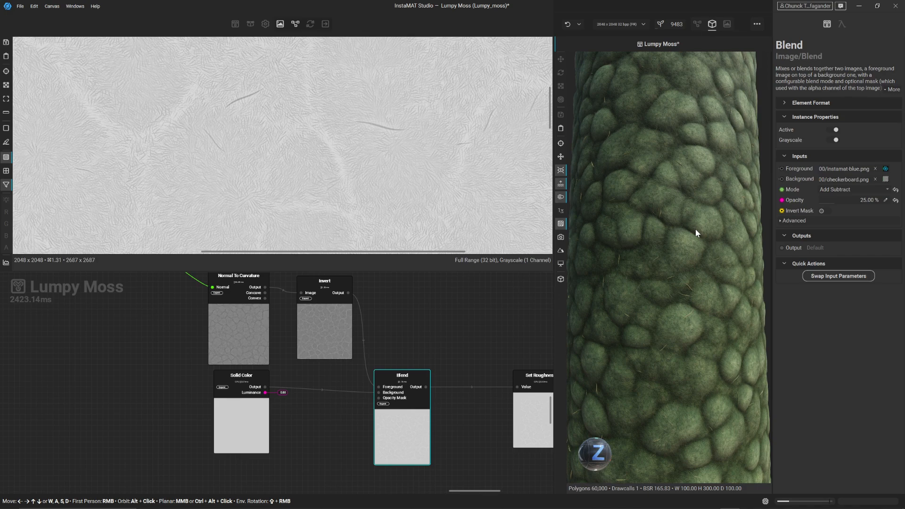
# Inspect the Blend node's roughness map as a whole and at closer range
pyautogui.scroll(-4, 358, 137)
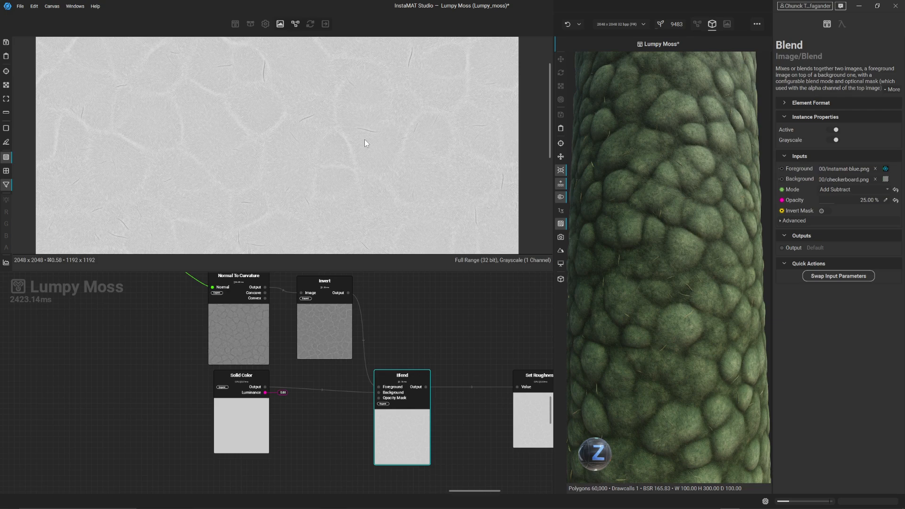
pyautogui.scroll(1, 360, 142)
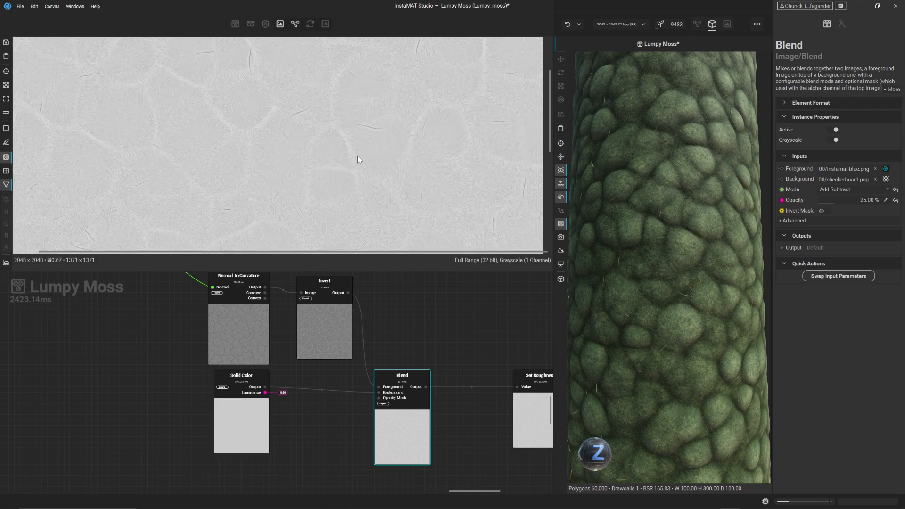
pyautogui.scroll(3, 308, 135)
pyautogui.scroll(-3, 430, 374)
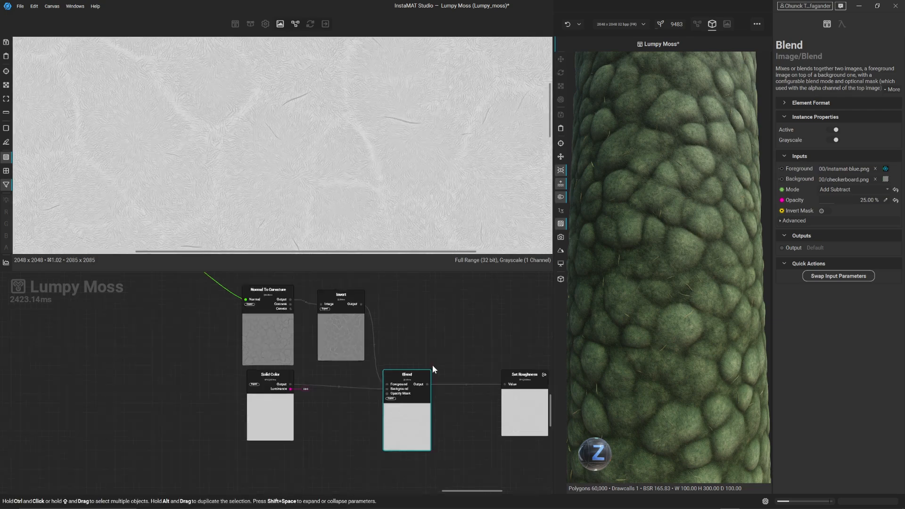
# Go to the Height To Ambient Occlusion node and preview its output
pyautogui.moveTo(432, 366); pyautogui.dragTo(403, 366, button='middle')
pyautogui.scroll(3, 398, 361)
pyautogui.click(334, 341)
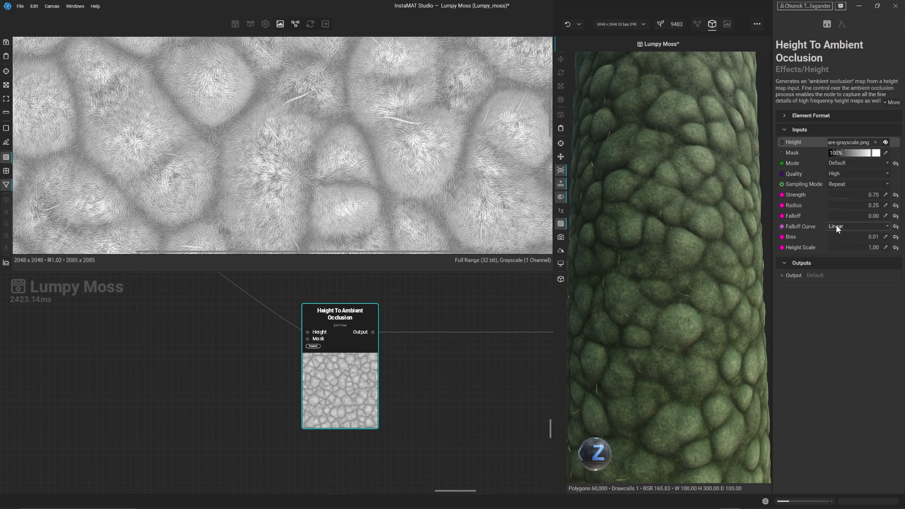
# Try the Square and Maximum Range falloff curves on the Height To Ambient Occlusion node, ending back on Linear
pyautogui.scroll(-1, 836, 225)
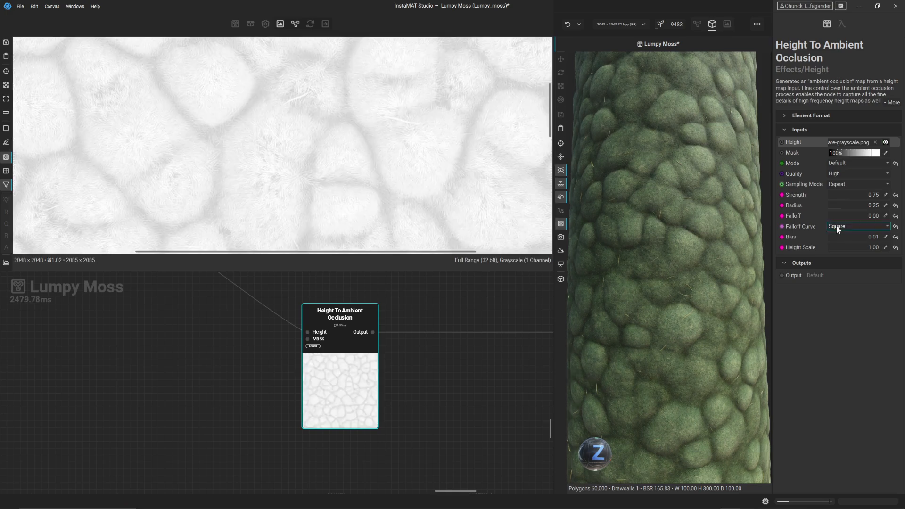
pyautogui.scroll(-1, 836, 225)
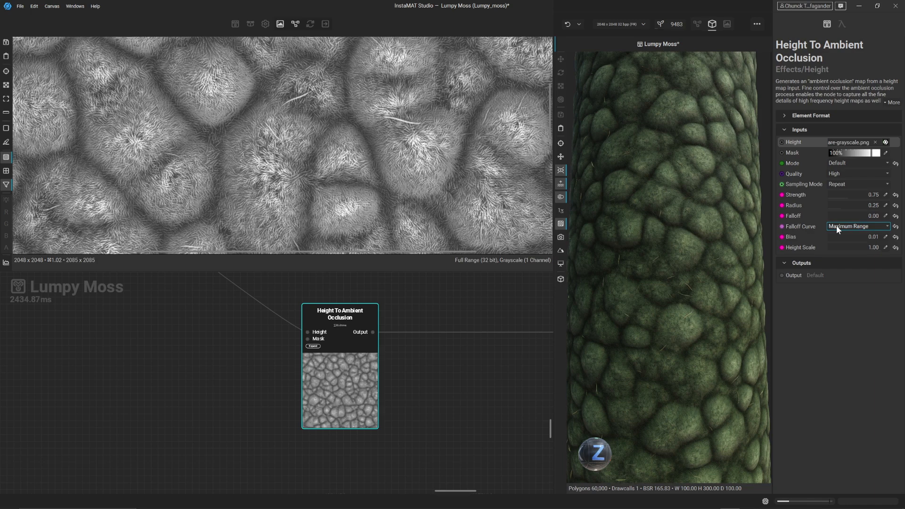
pyautogui.scroll(4, 837, 225)
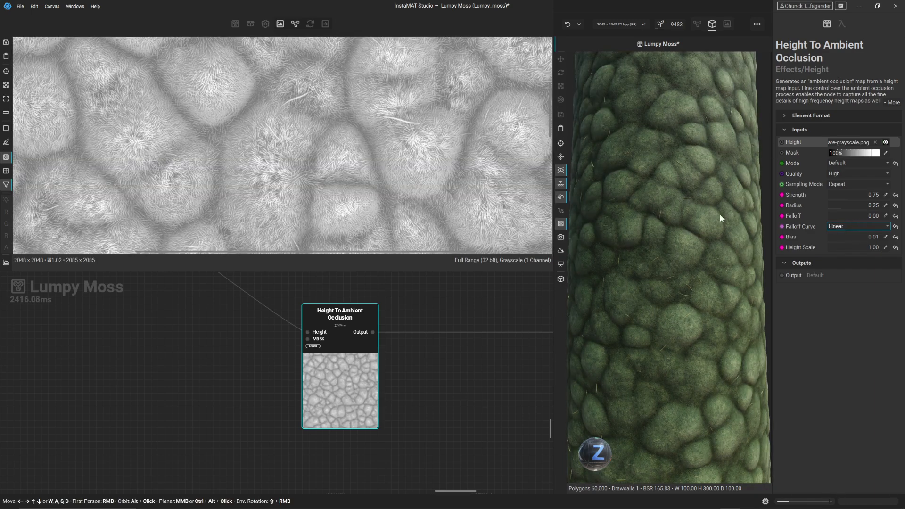
# Reset the ambient occlusion node's Bias to its default for comparison, and set it back to 0.01
pyautogui.click(895, 237)
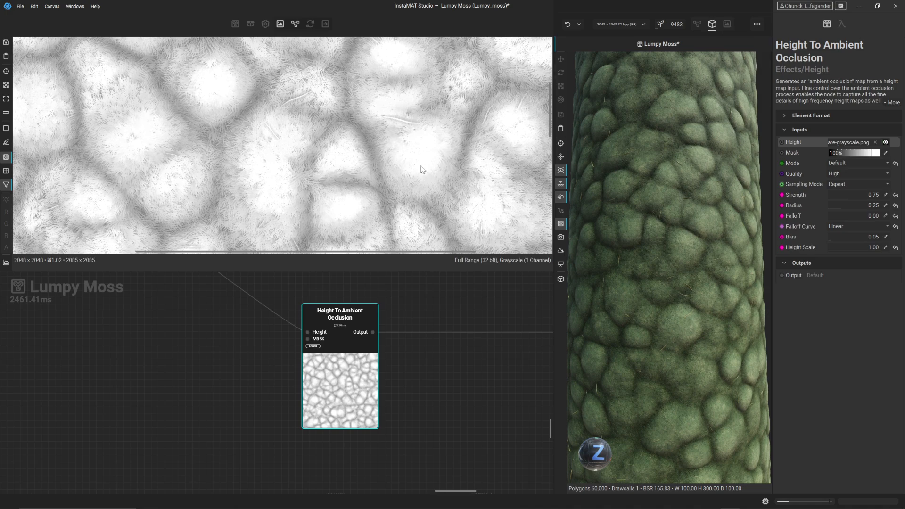
pyautogui.click(886, 237)
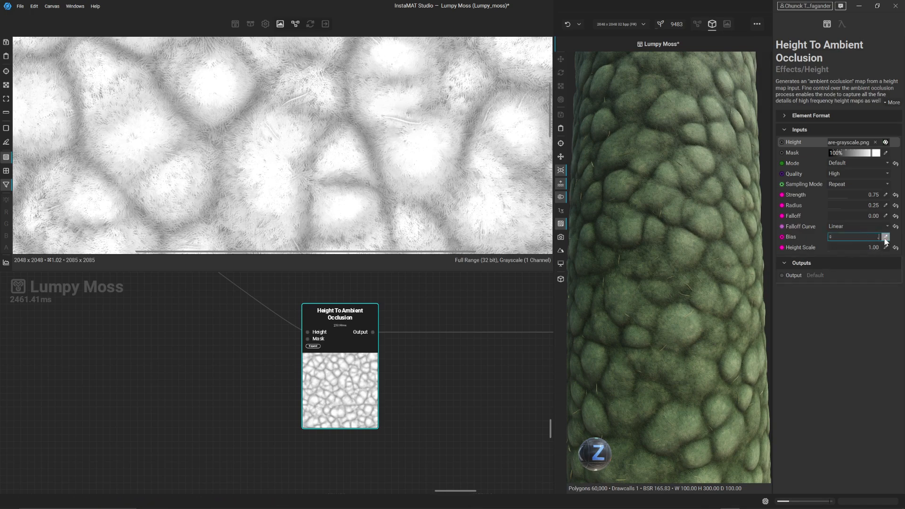
pyautogui.press('Return')
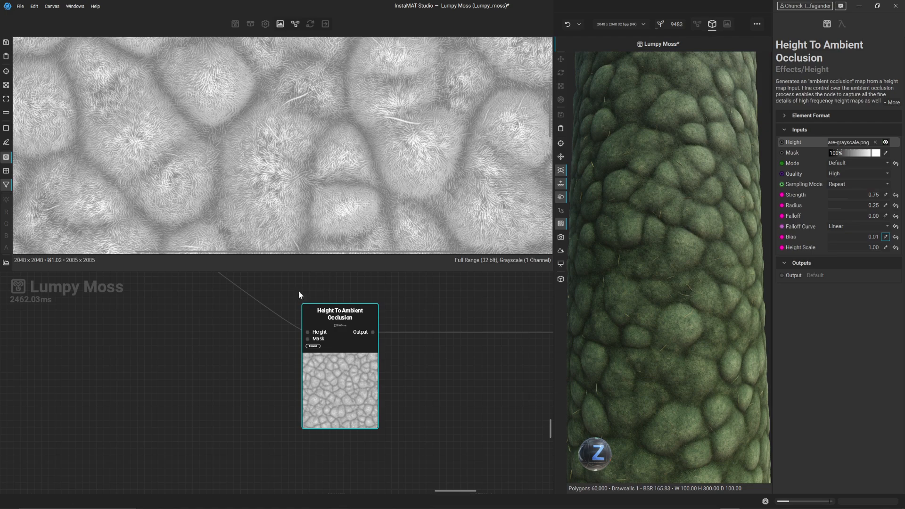
# Go back to the final Blend node of group 3 and preview its finished height map
pyautogui.scroll(-10, 284, 349)
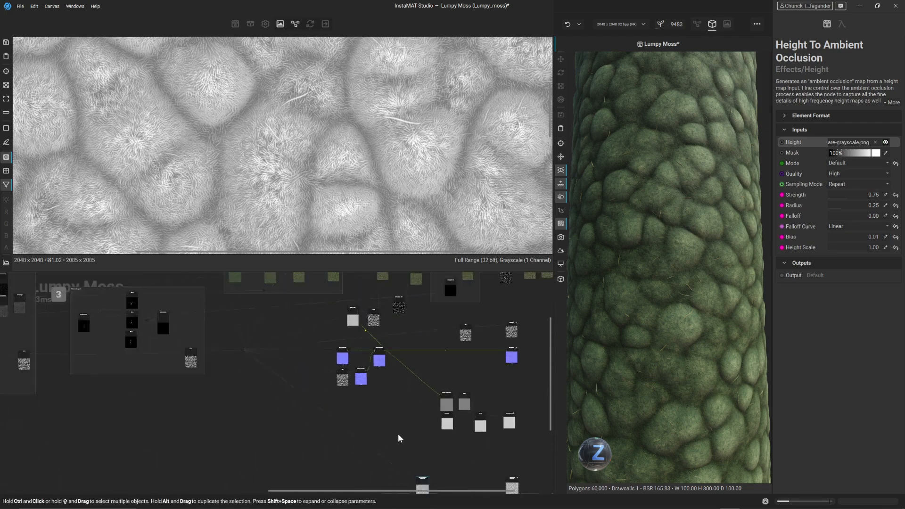
pyautogui.scroll(-1, 398, 434)
pyautogui.moveTo(323, 360); pyautogui.dragTo(329, 416, button='middle')
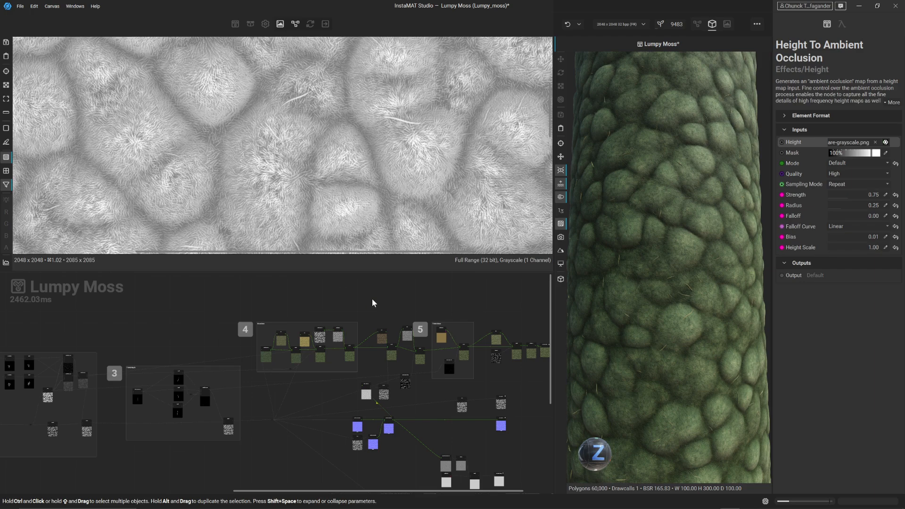
pyautogui.scroll(4, 271, 394)
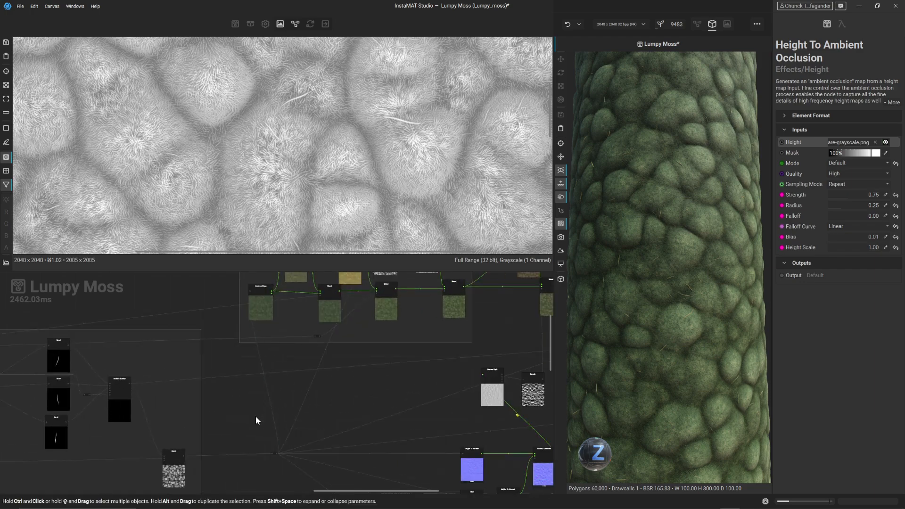
pyautogui.moveTo(256, 416); pyautogui.dragTo(276, 416, button='middle')
pyautogui.click(206, 464)
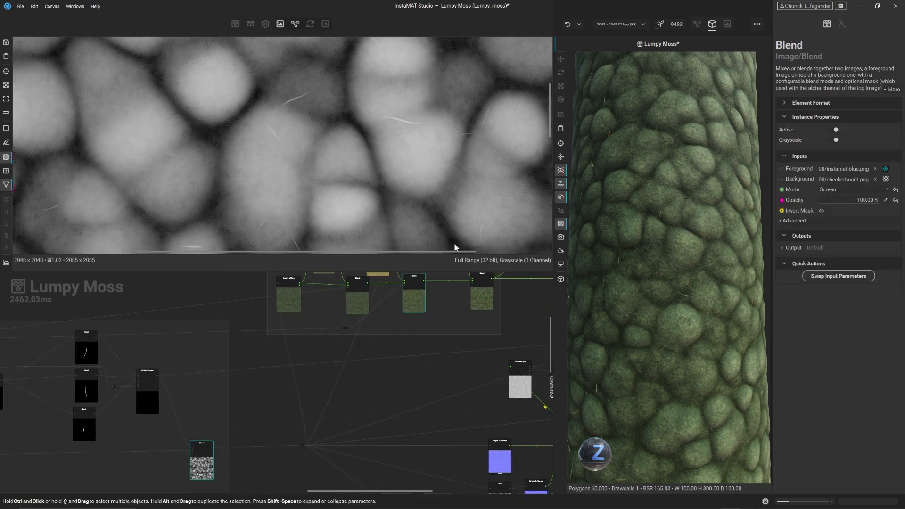
# Preview the Gradient Map node that starts the Moss Color group and examine the moss close up in the 3D preview
pyautogui.scroll(3, 290, 308)
pyautogui.moveTo(289, 304); pyautogui.dragTo(291, 442, button='middle')
pyautogui.scroll(3, 291, 442)
pyautogui.moveTo(323, 388); pyautogui.dragTo(281, 428, button='middle')
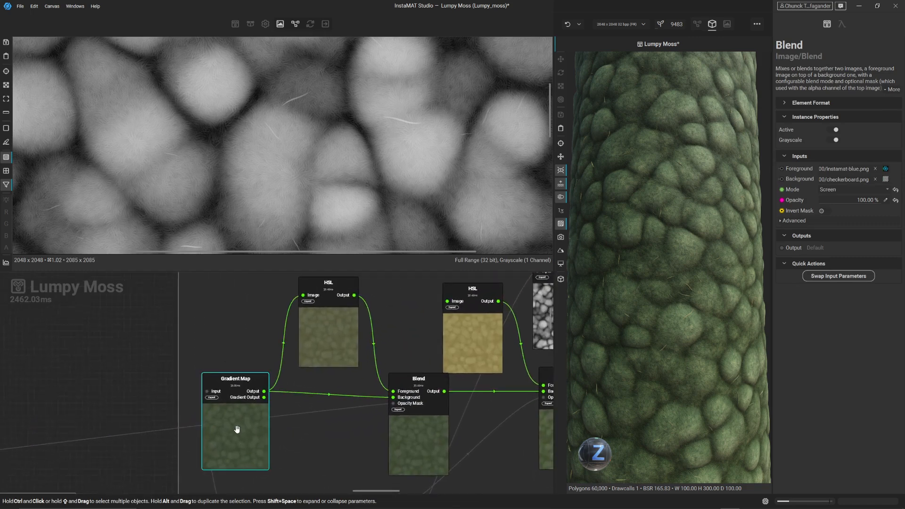
pyautogui.click(242, 430)
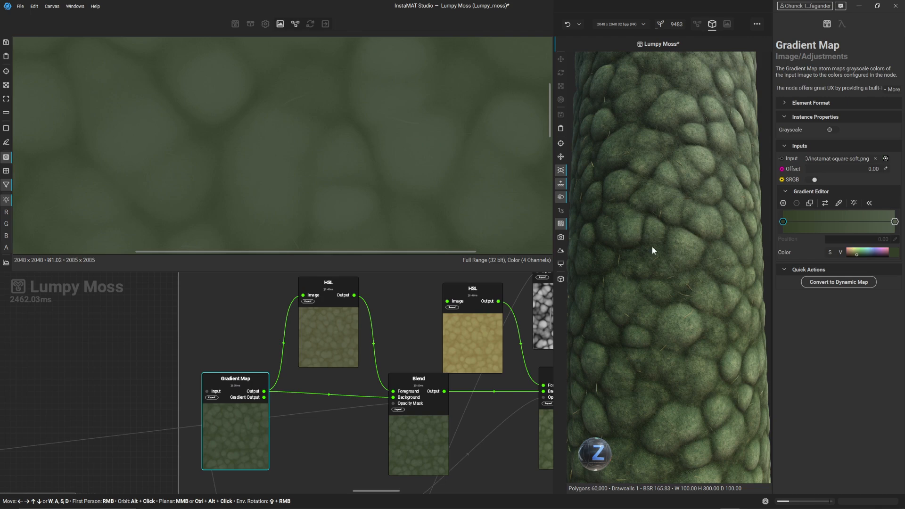
pyautogui.keyDown('alt'); pyautogui.moveTo(660, 225); pyautogui.dragTo(703, 225, button='right'); pyautogui.keyUp('alt')
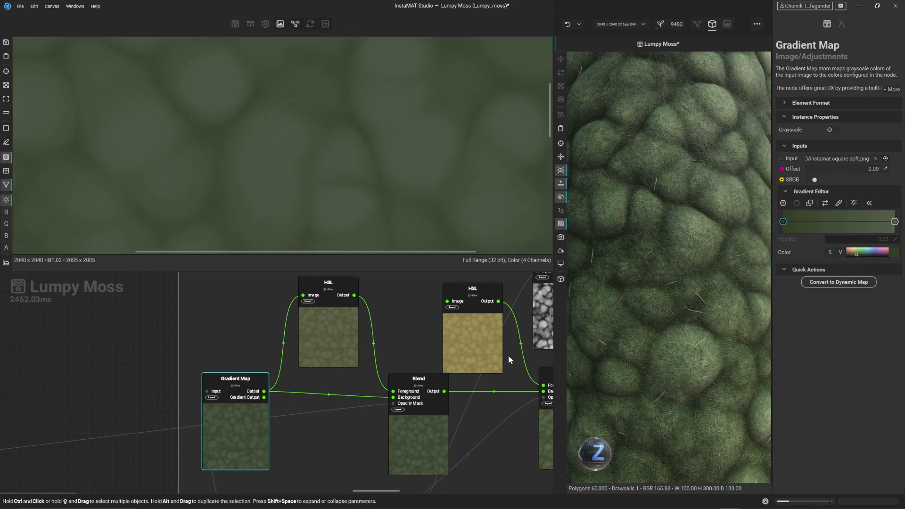
# Preview the first HSL node and the Average-mode Blend that overlays it on the gradient colours, examining the result at closer range
pyautogui.click(323, 318)
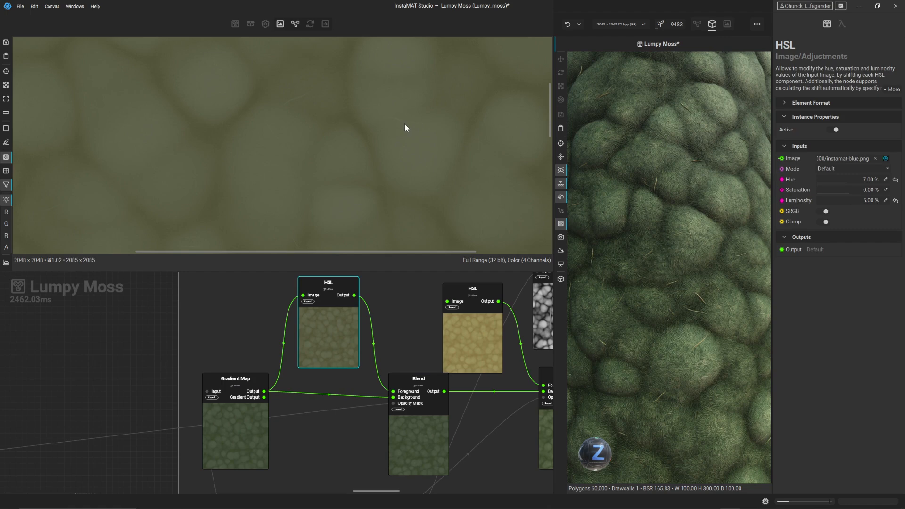
pyautogui.click(425, 430)
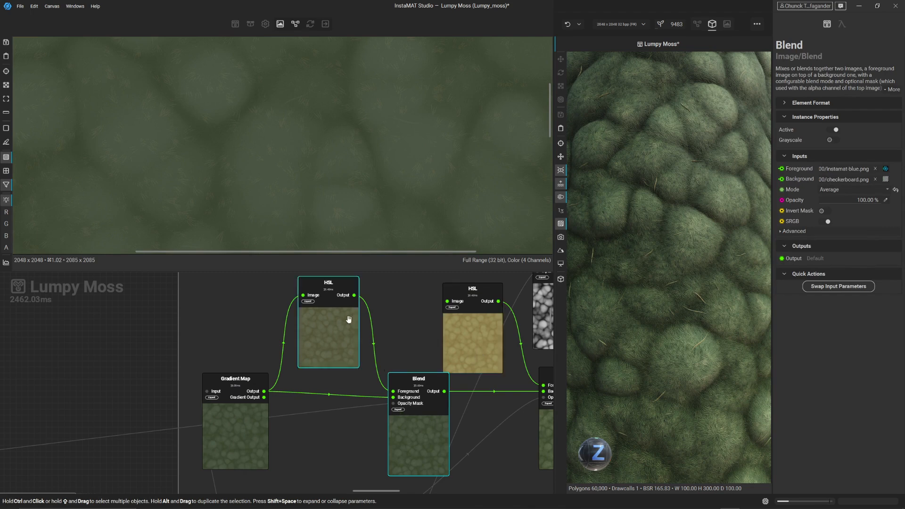
pyautogui.scroll(3, 424, 112)
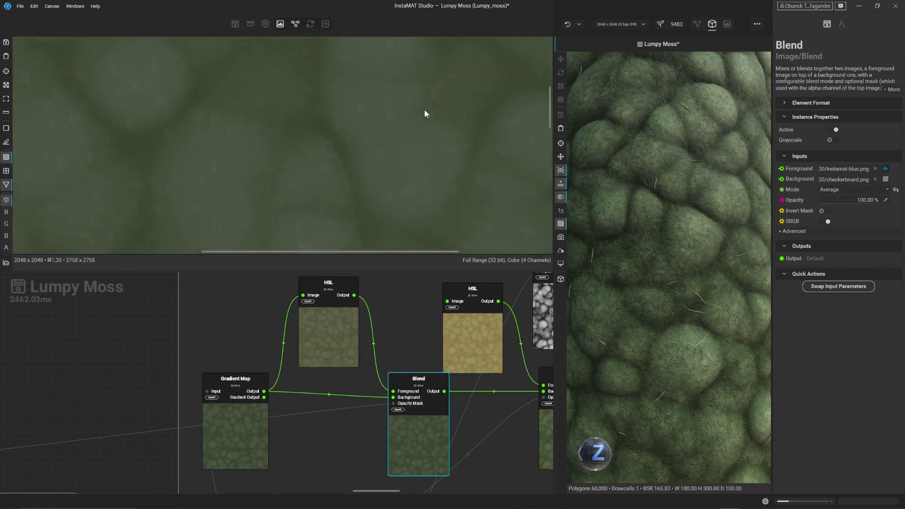
# Trace the Blend's opacity mask back to the fiber scatter nodes, enlarge the graph area and preview the upper Guided Scatter node
pyautogui.scroll(-5, 238, 370)
pyautogui.moveTo(138, 423); pyautogui.dragTo(500, 349, button='middle')
pyautogui.scroll(6, 228, 349)
pyautogui.moveTo(261, 319); pyautogui.dragTo(417, 336, button='middle')
pyautogui.scroll(-1, 350, 326)
pyautogui.moveTo(397, 272); pyautogui.dragTo(397, 226)
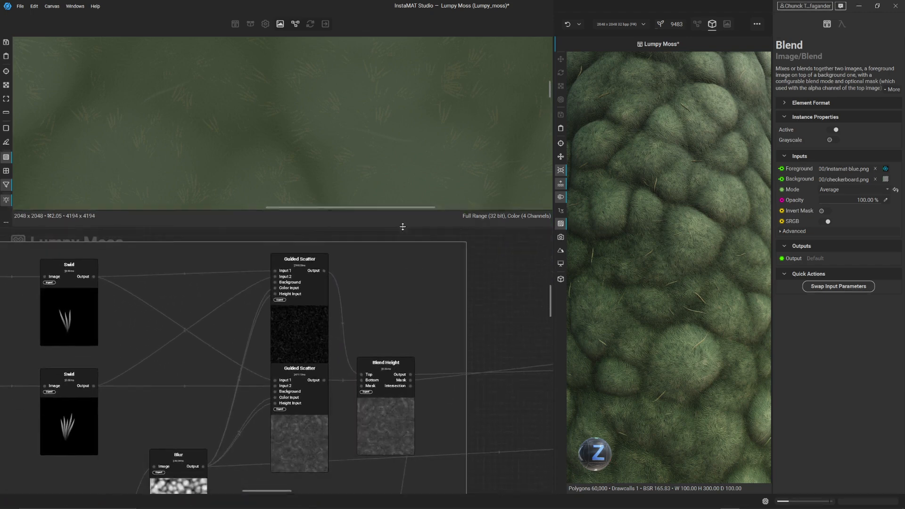
pyautogui.moveTo(401, 302); pyautogui.dragTo(374, 299, button='middle')
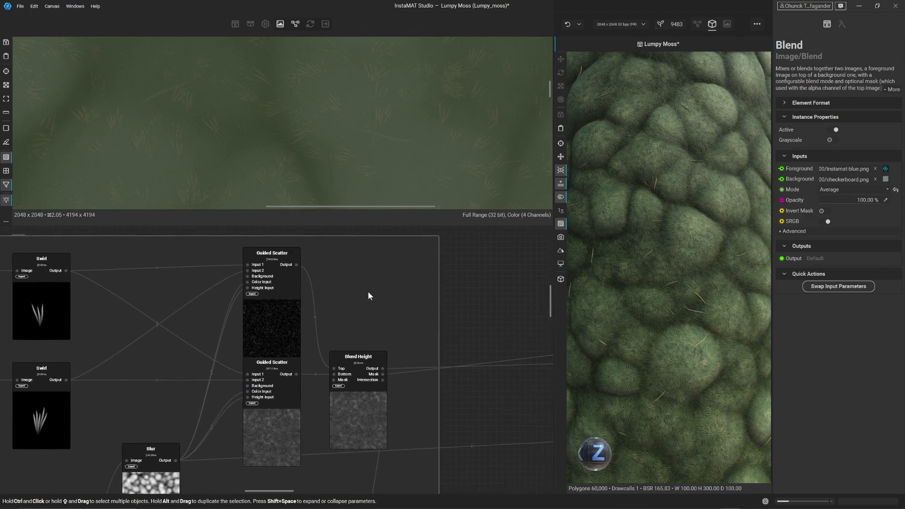
pyautogui.click(281, 314)
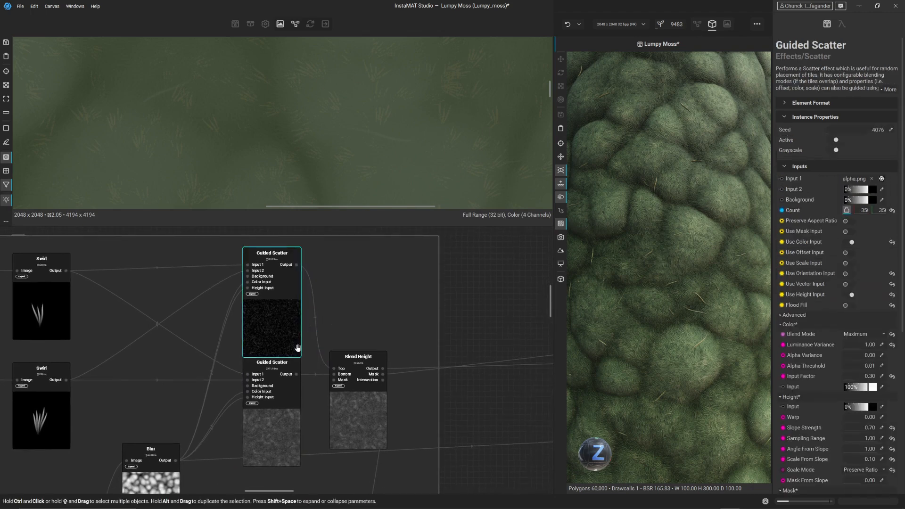
pyautogui.doubleClick(272, 317)
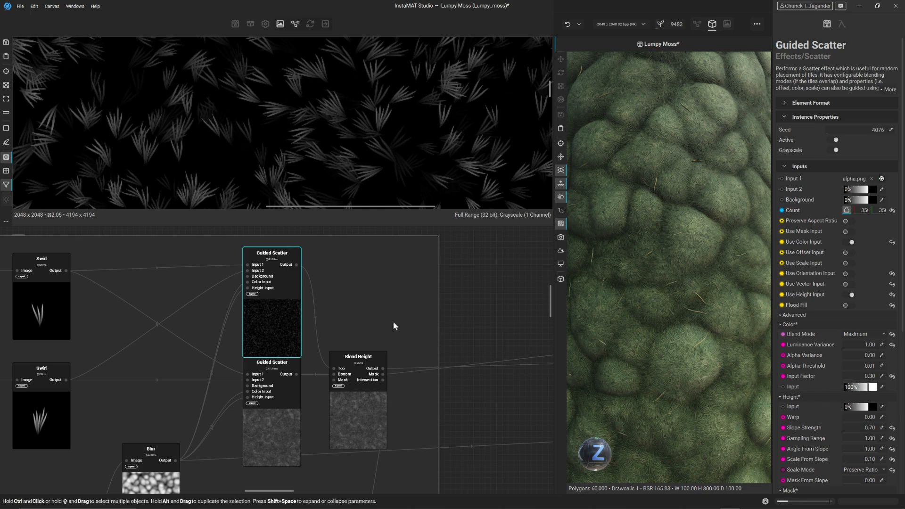
# Preview the Blend Height node's combined output and its Mask output
pyautogui.doubleClick(367, 413)
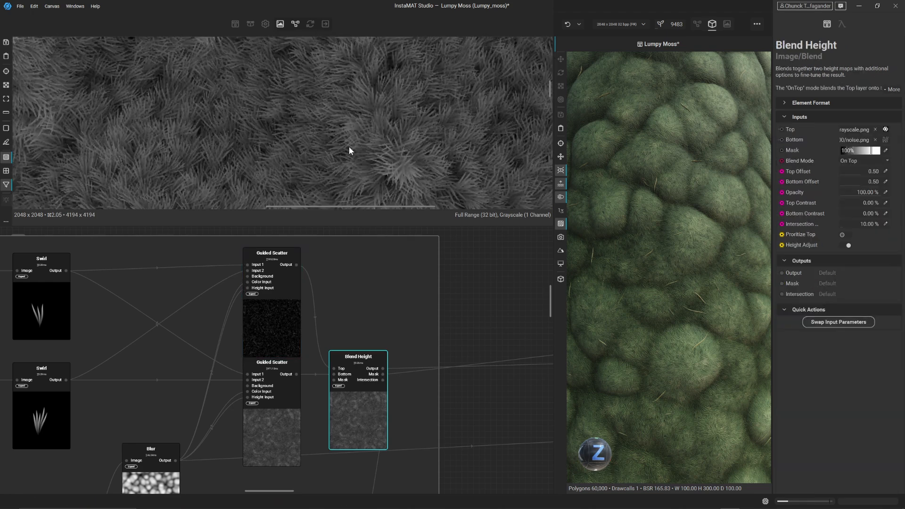
pyautogui.moveTo(384, 455)
pyautogui.mouseDown(button='middle')
pyautogui.moveTo(418, 422)
pyautogui.moveTo(396, 241)
pyautogui.moveTo(372, 450)
pyautogui.moveTo(381, 472)
pyautogui.mouseUp(button='middle')
pyautogui.scroll(3, 376, 395)
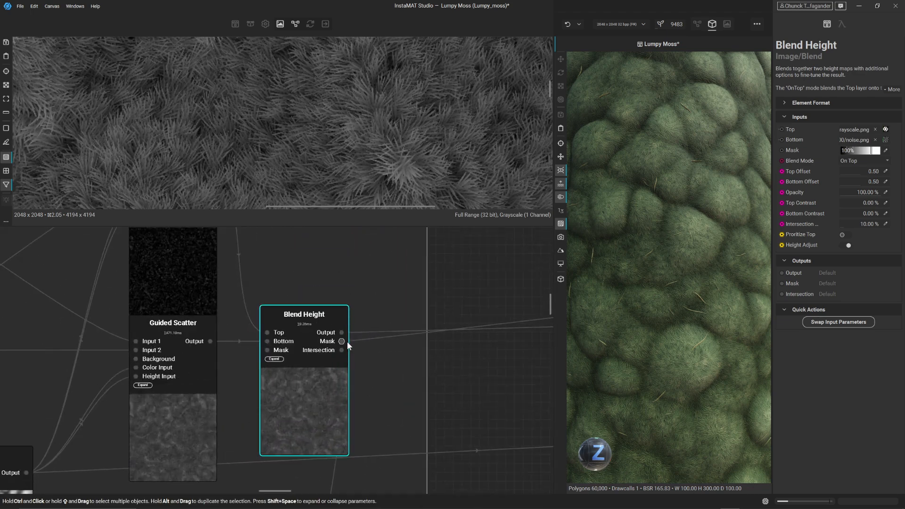
pyautogui.click(341, 341)
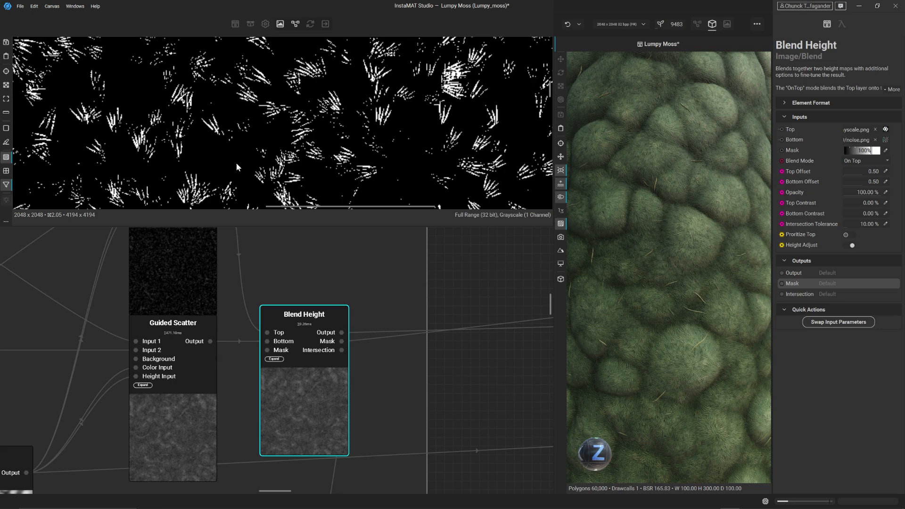
pyautogui.scroll(5, 711, 213)
# Return to the Moss Color group and preview the first Blend node to examine the masked fiber colour variation
pyautogui.scroll(-6, 420, 347)
pyautogui.moveTo(486, 332); pyautogui.dragTo(161, 326, button='middle')
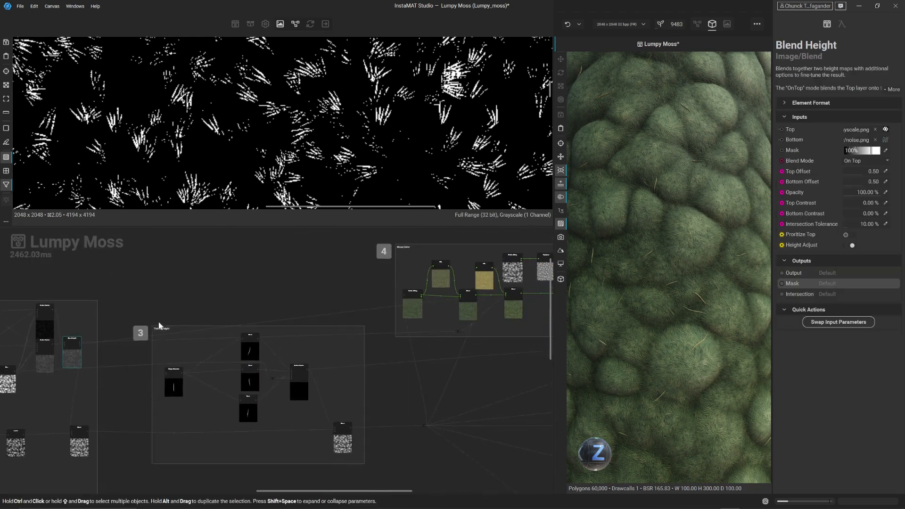
pyautogui.moveTo(420, 300); pyautogui.dragTo(282, 329, button='middle')
pyautogui.scroll(3, 307, 343)
pyautogui.scroll(2, 377, 313)
pyautogui.click(331, 363)
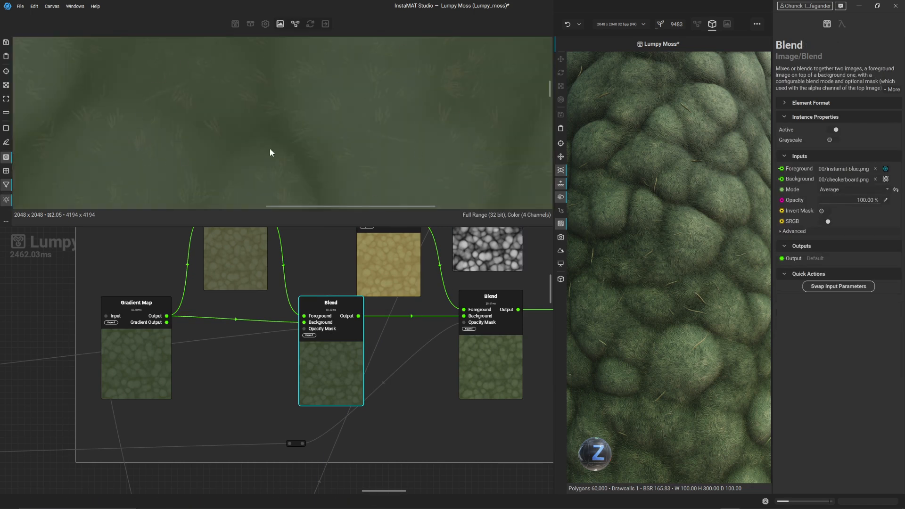
pyautogui.scroll(-2, 270, 151)
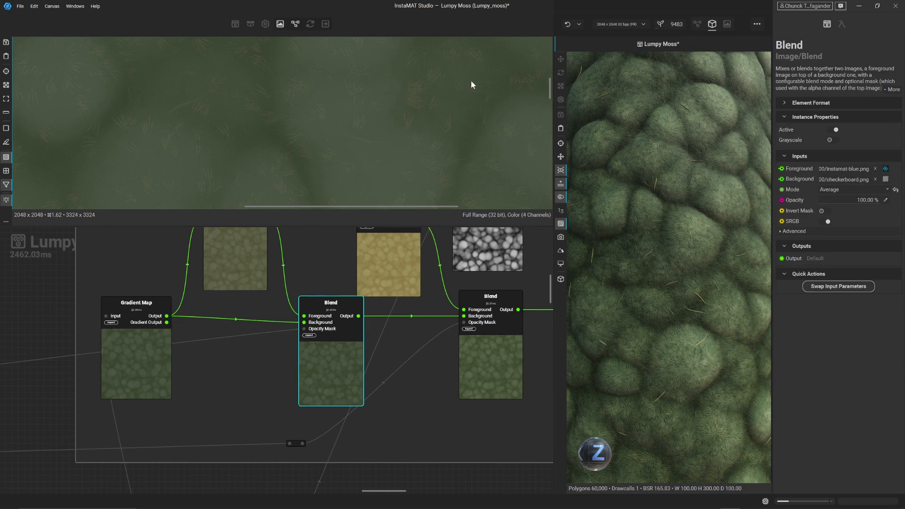
# Preview the second HSL node, which takes its colour from the first Blend, and examine its hue, saturation and luminosity shifts
pyautogui.scroll(-2, 437, 312)
pyautogui.moveTo(335, 337); pyautogui.dragTo(301, 374, button='middle')
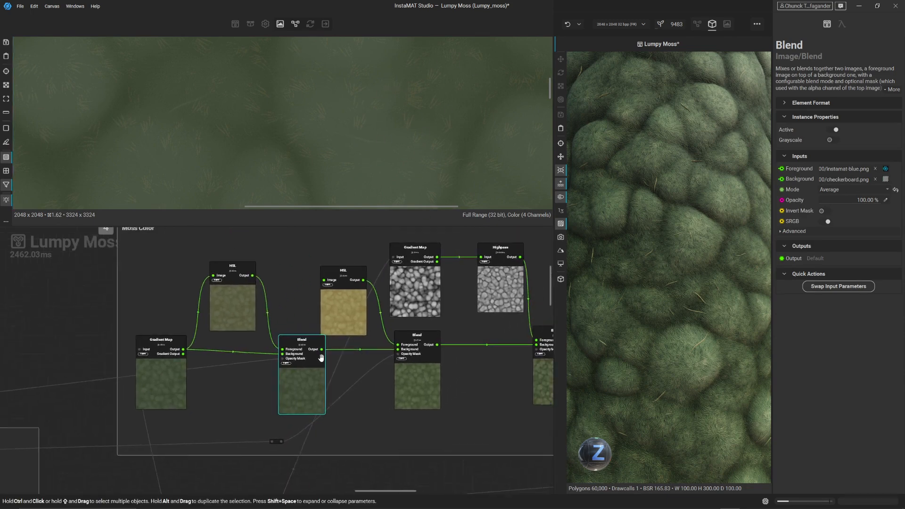
pyautogui.scroll(2, 298, 370)
pyautogui.click(345, 307)
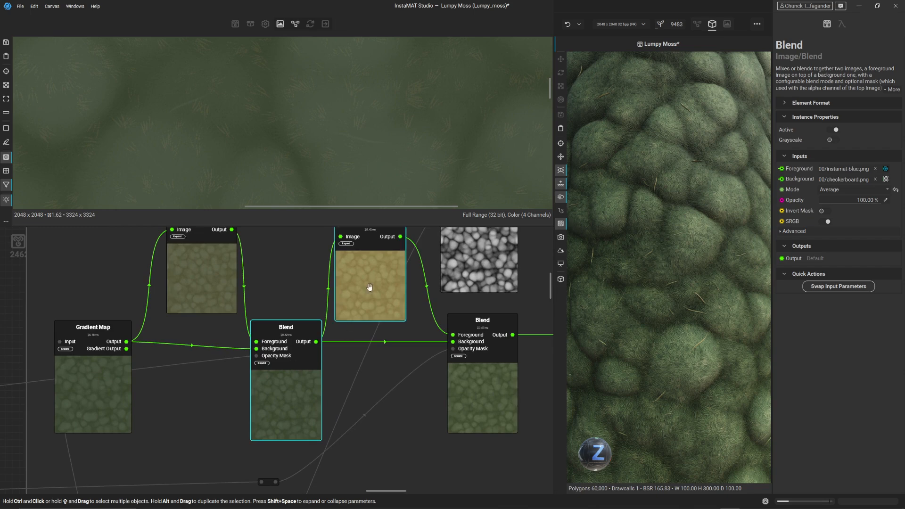
pyautogui.moveTo(373, 277); pyautogui.dragTo(353, 311, button='middle')
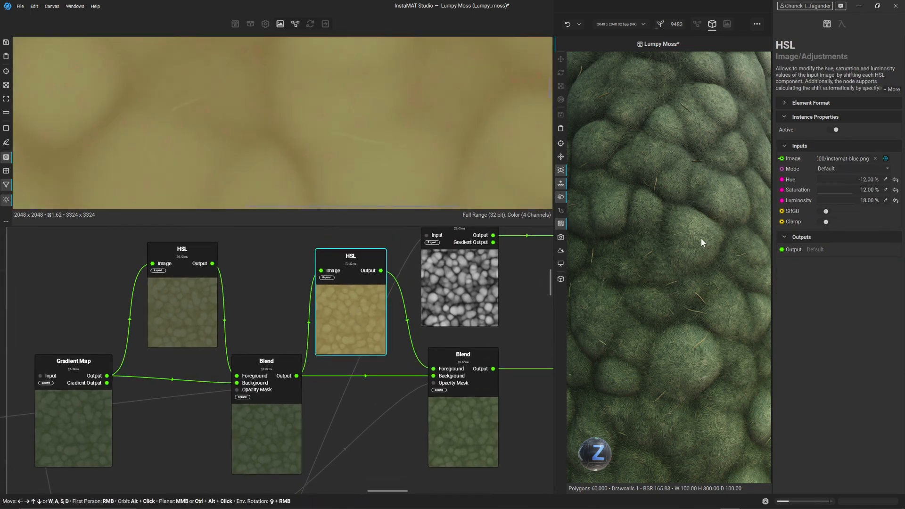
# Compare the Color Dodge Blend with the preceding Blend, and preview the map feeding its Opacity Mask
pyautogui.click(478, 426)
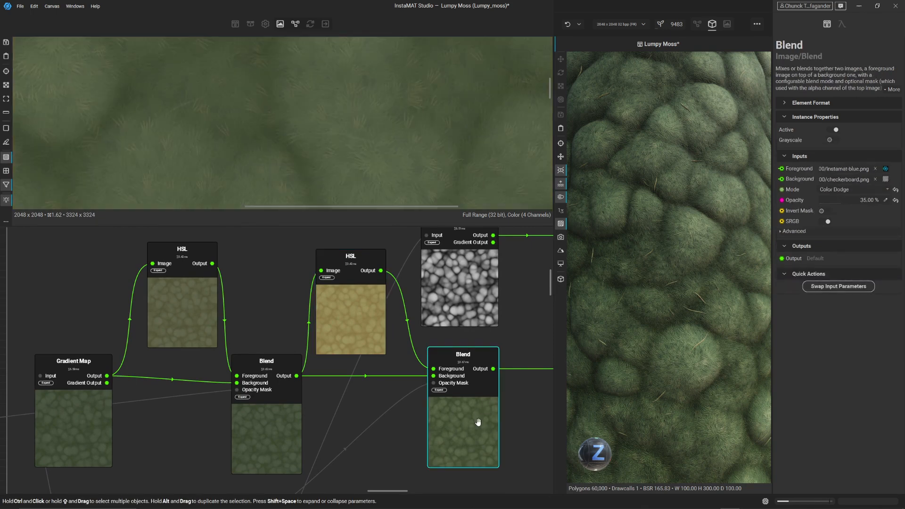
pyautogui.click(289, 444)
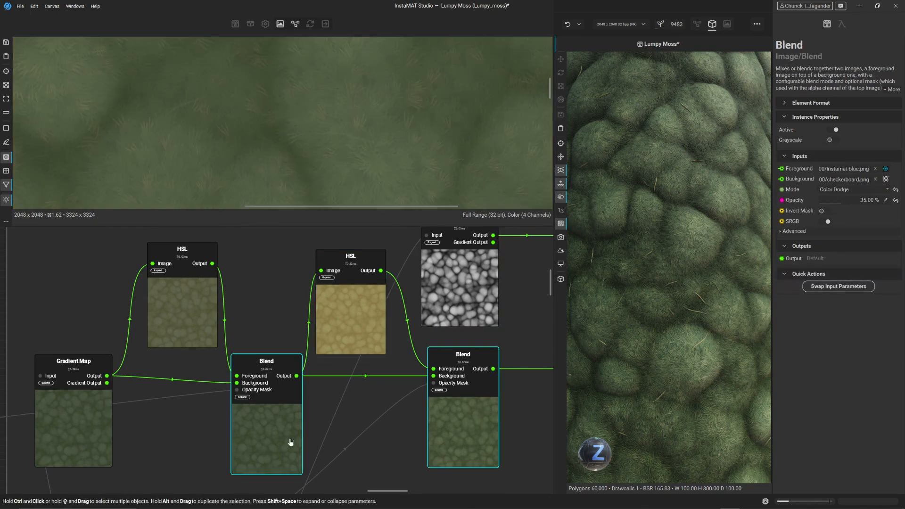
pyautogui.click(482, 434)
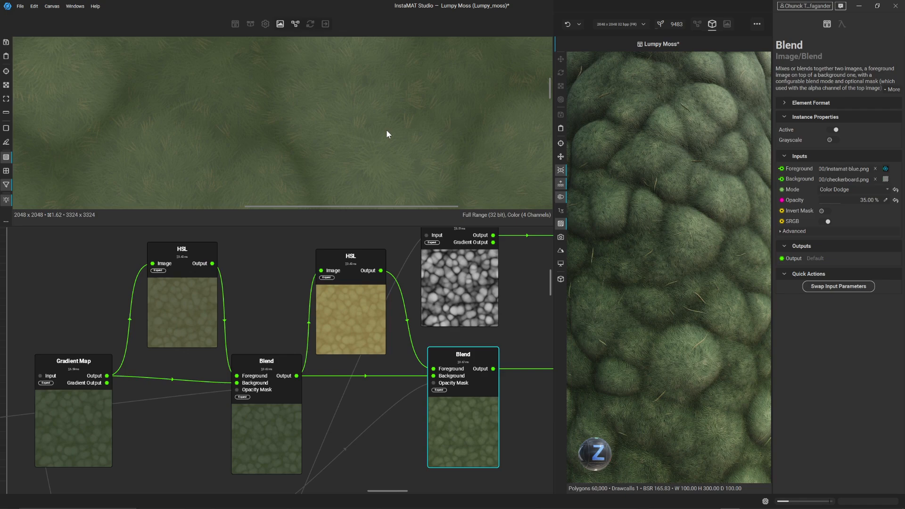
pyautogui.scroll(-1, 310, 154)
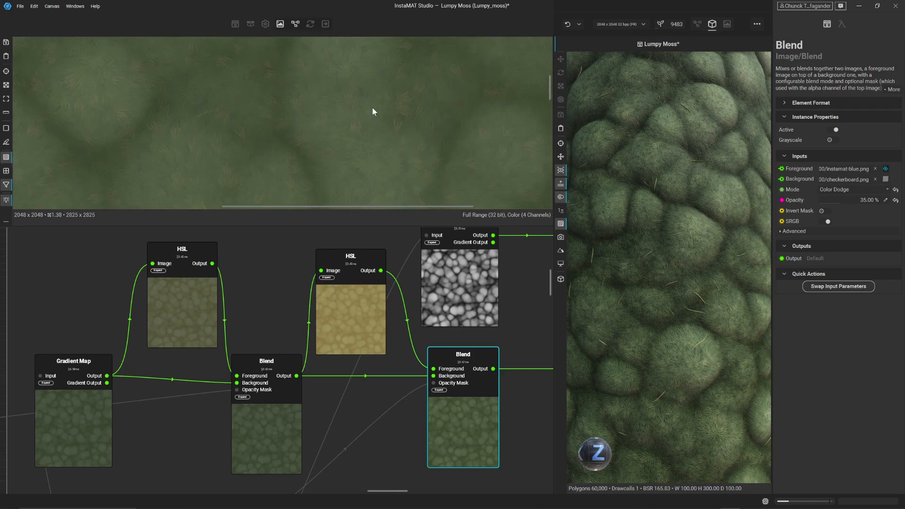
pyautogui.doubleClick(433, 383)
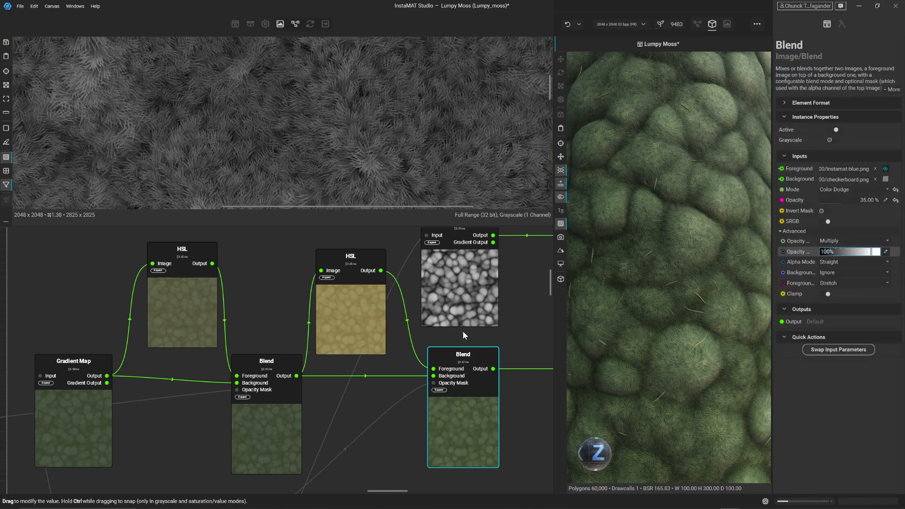
# Return to the Blend Height node and preview its combined Output, examining the individual fiber detail up close
pyautogui.scroll(-4, 360, 136)
pyautogui.scroll(-5, 283, 407)
pyautogui.moveTo(269, 448); pyautogui.dragTo(457, 319, button='middle')
pyautogui.moveTo(93, 395); pyautogui.dragTo(429, 363, button='middle')
pyautogui.moveTo(148, 339); pyautogui.dragTo(333, 337, button='middle')
pyautogui.scroll(7, 327, 327)
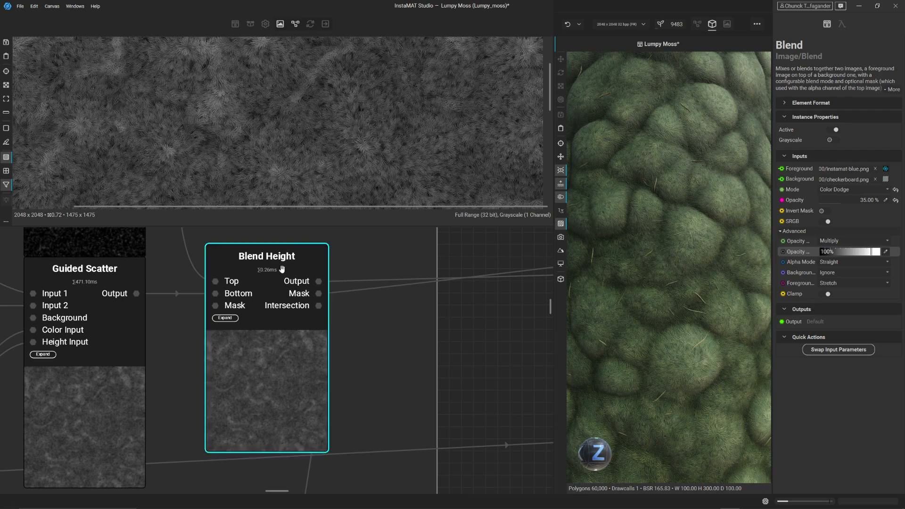
pyautogui.doubleClick(319, 281)
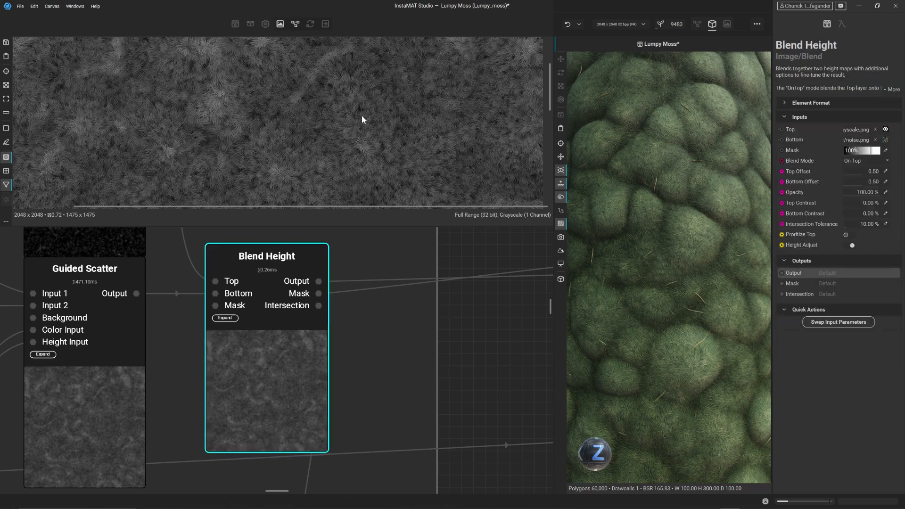
pyautogui.scroll(4, 328, 135)
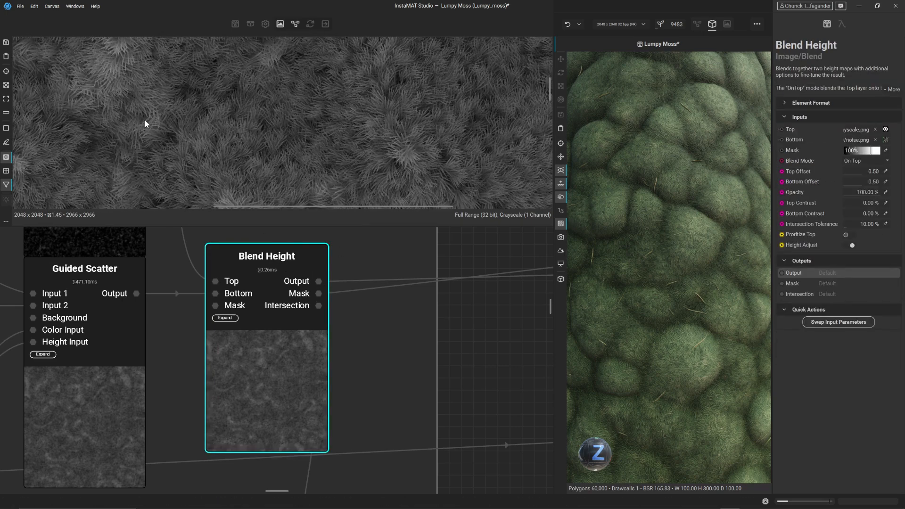
pyautogui.moveTo(145, 121); pyautogui.dragTo(269, 192, button='middle')
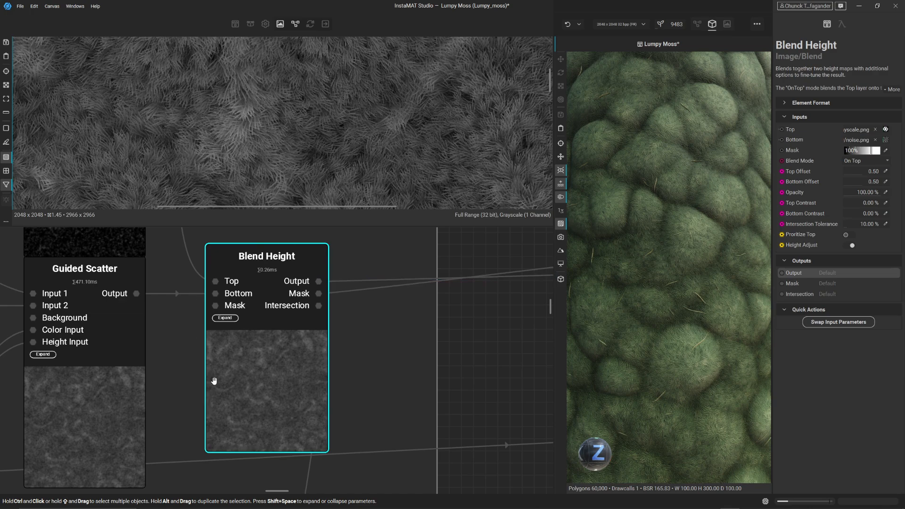
# Go back to the Moss Color group and preview the Color Dodge Blend to examine its fiber tips up close
pyautogui.scroll(-5, 237, 261)
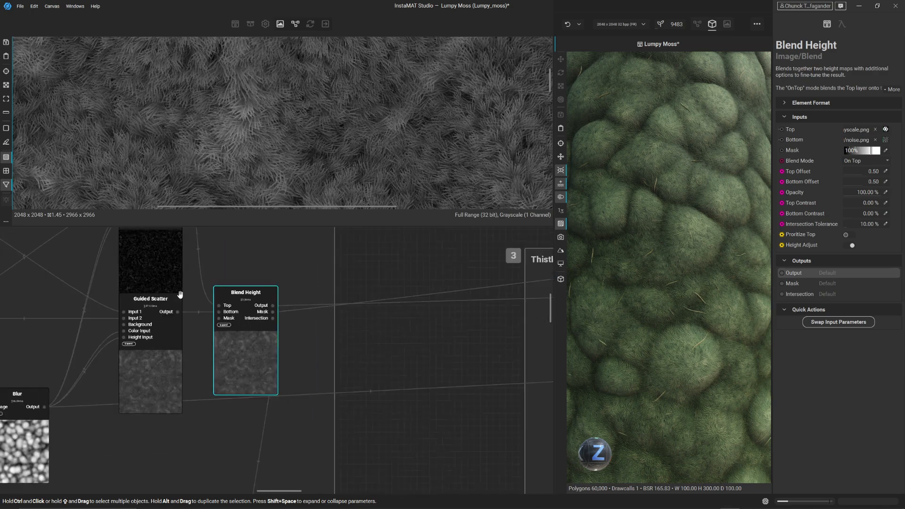
pyautogui.moveTo(347, 308); pyautogui.dragTo(152, 343, button='middle')
pyautogui.moveTo(456, 306); pyautogui.dragTo(150, 335, button='middle')
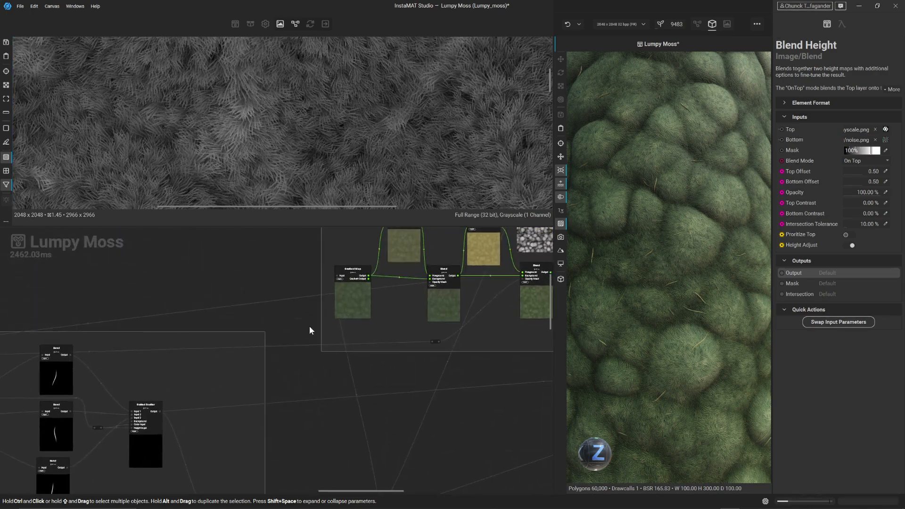
pyautogui.moveTo(413, 315); pyautogui.dragTo(267, 363, button='middle')
pyautogui.scroll(3, 313, 334)
pyautogui.moveTo(314, 335); pyautogui.dragTo(243, 383, button='middle')
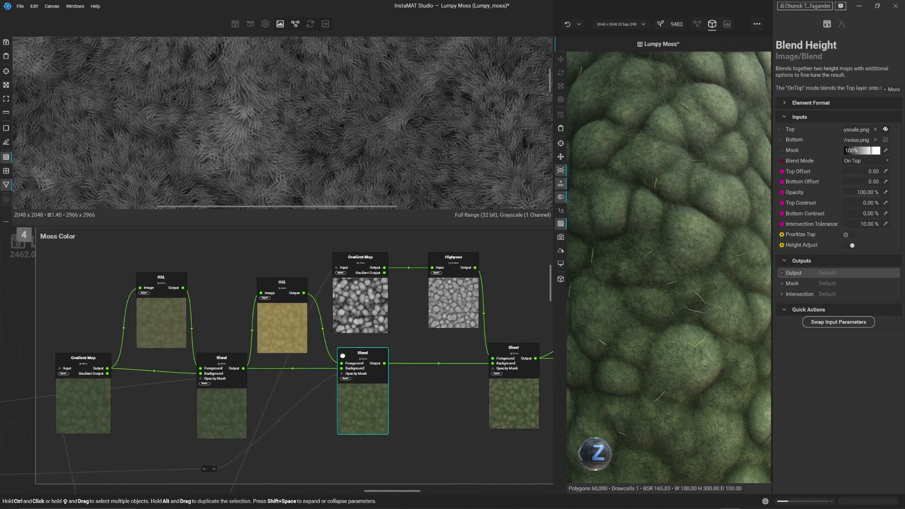
pyautogui.click(375, 414)
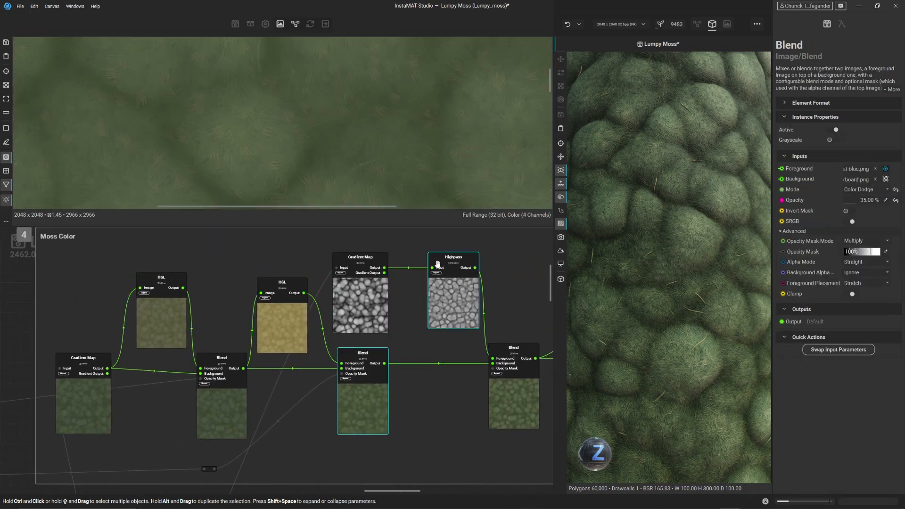
pyautogui.scroll(2, 284, 119)
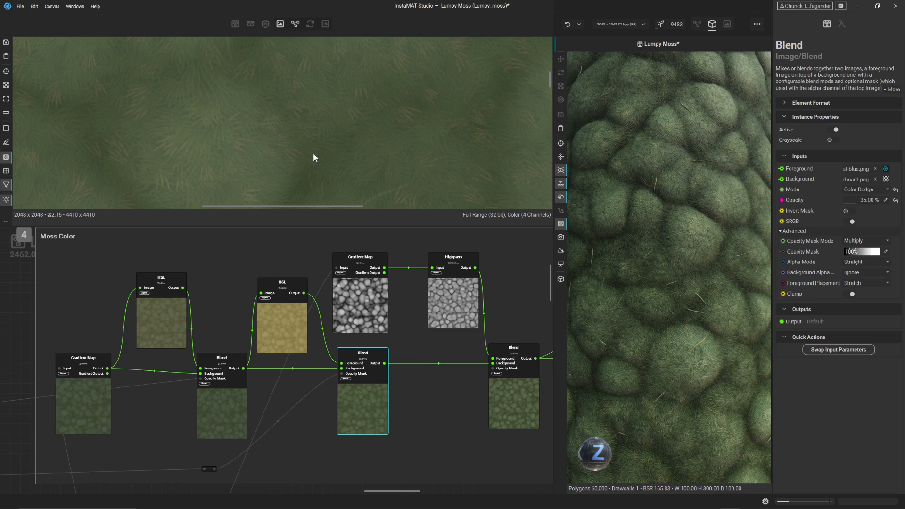
# Compare the grayscale Gradient Map in the Moss Color group with the Highpass node it feeds
pyautogui.moveTo(491, 404); pyautogui.dragTo(434, 392, button='middle')
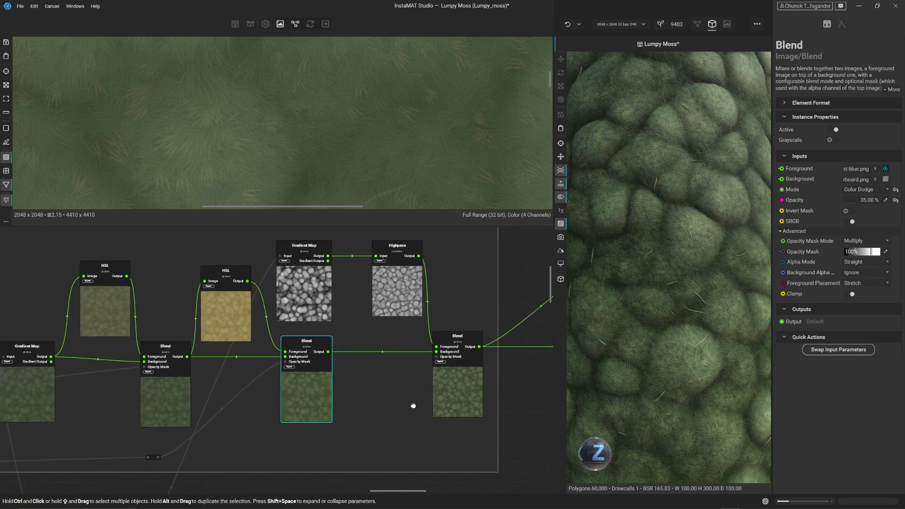
pyautogui.click(308, 296)
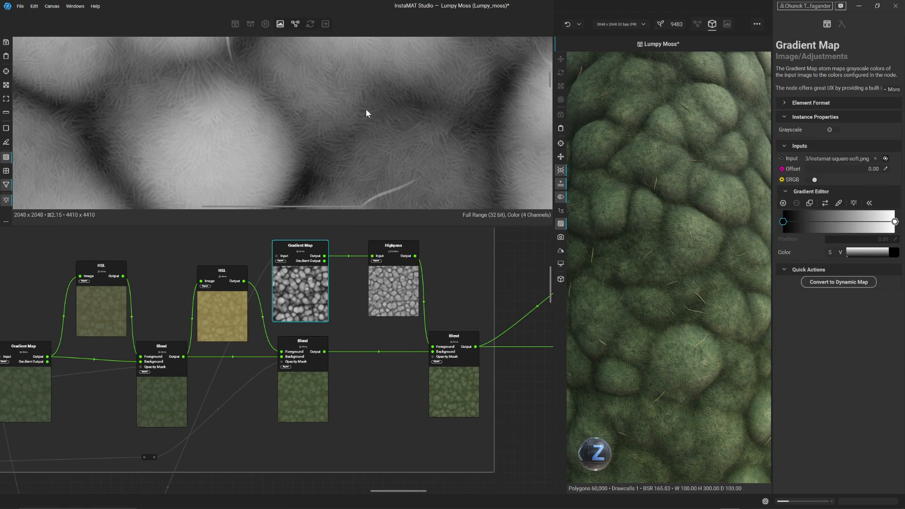
pyautogui.click(404, 294)
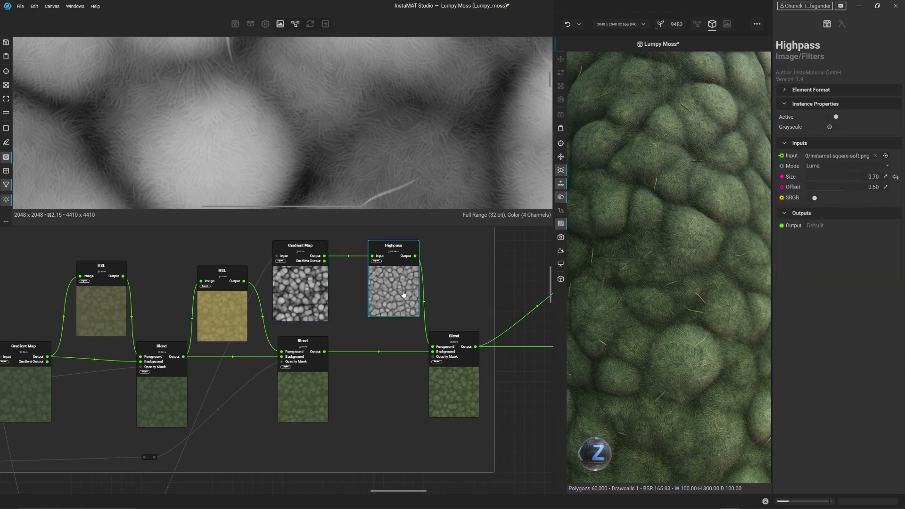
pyautogui.scroll(-5, 382, 142)
pyautogui.click(304, 282)
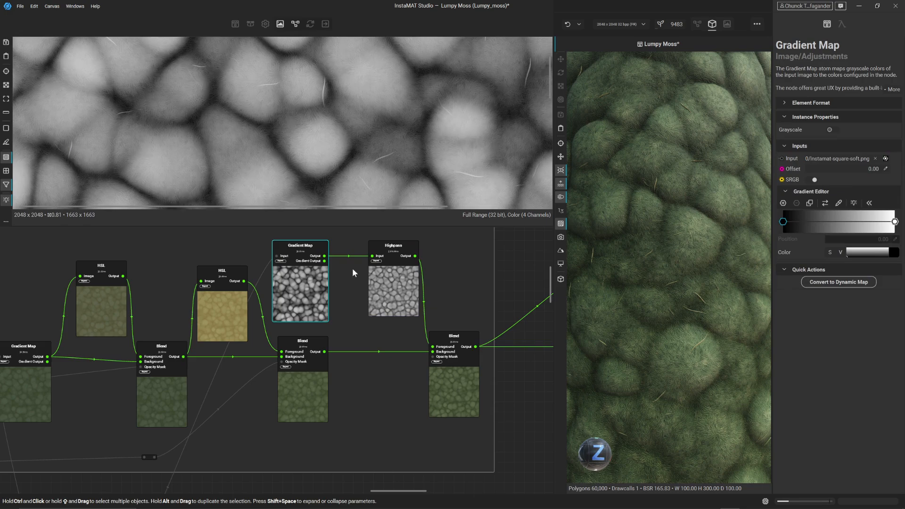
pyautogui.click(401, 294)
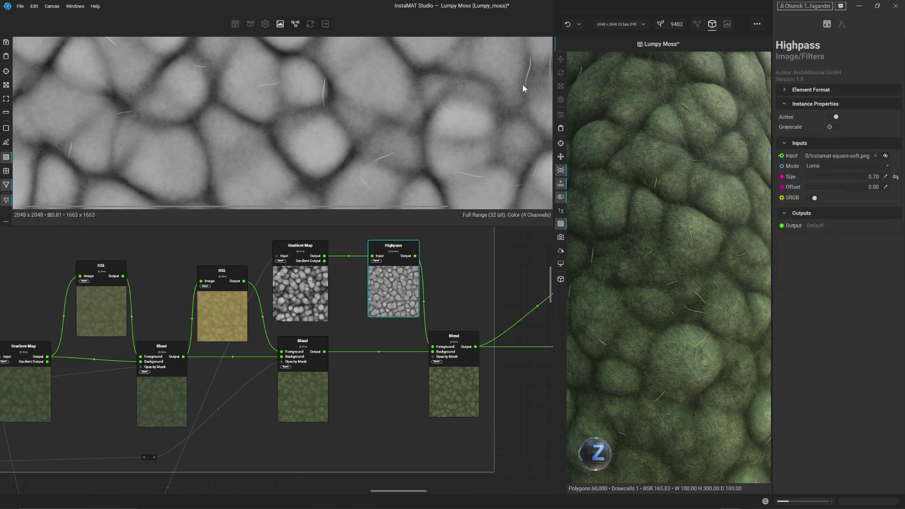
# Compare the Color Dodge Blend with the Overlay Blend that ends the Moss Color group, examining the lump contrast
pyautogui.click(312, 381)
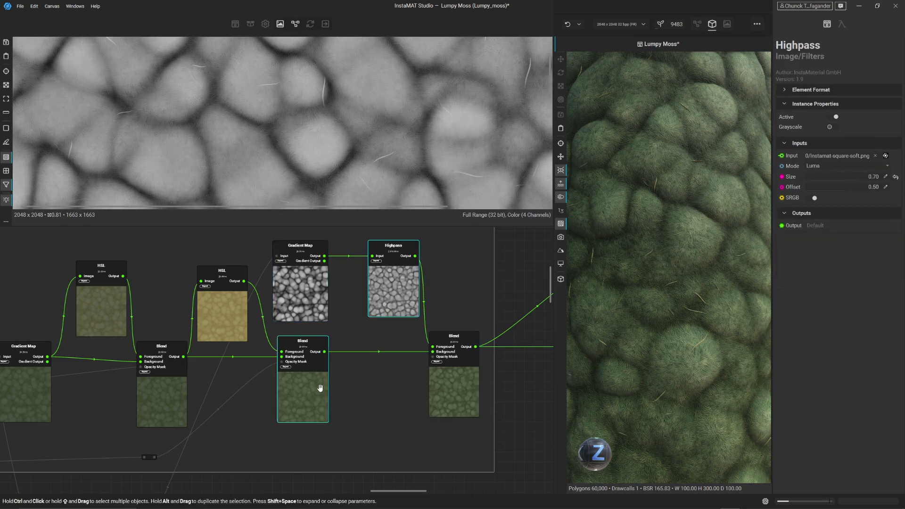
pyautogui.click(454, 388)
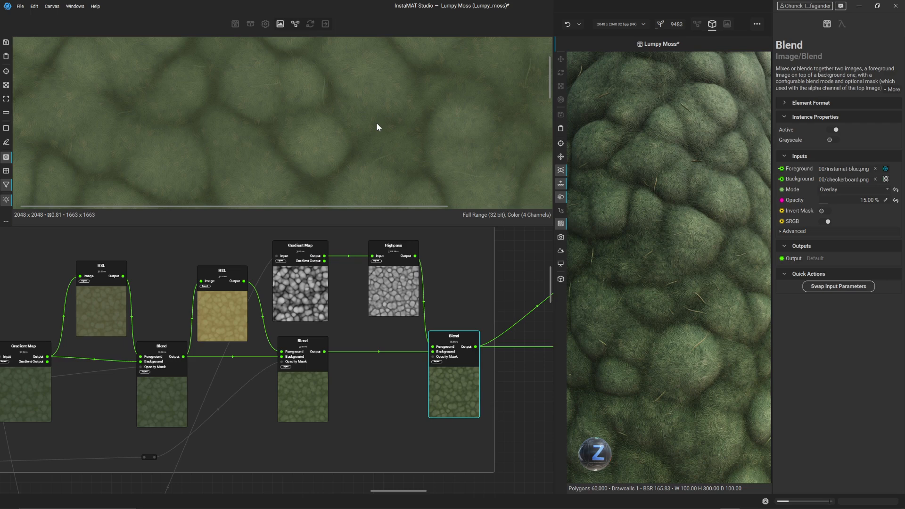
pyautogui.scroll(2, 376, 122)
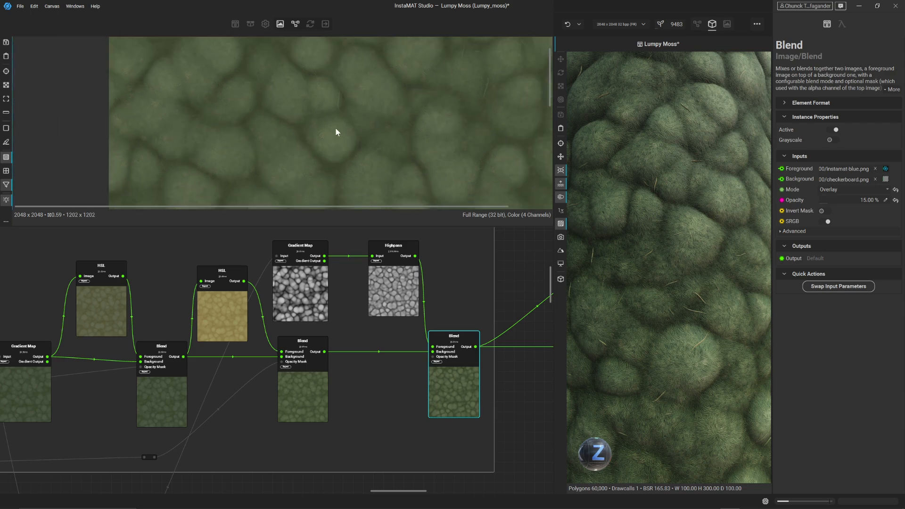
pyautogui.moveTo(418, 117); pyautogui.dragTo(345, 125, button='middle')
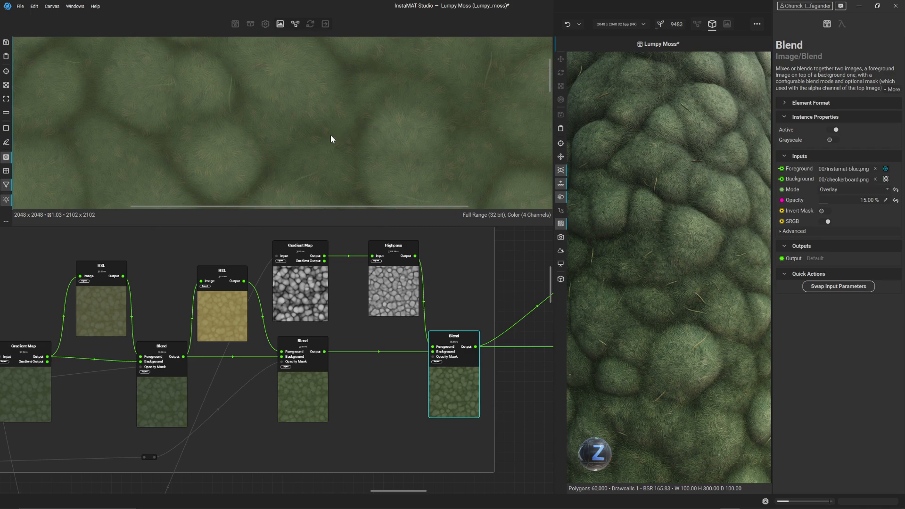
pyautogui.moveTo(395, 142); pyautogui.dragTo(352, 115, button='middle')
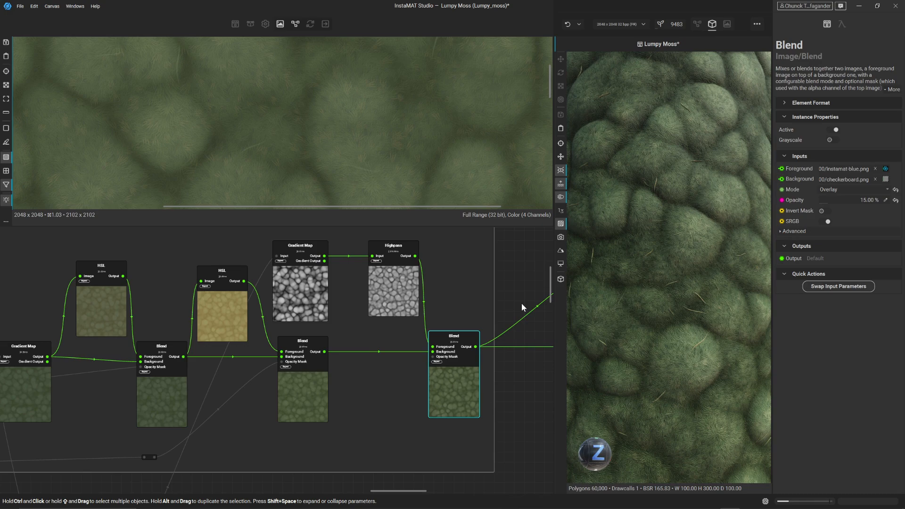
# Preview the first Blend after the Moss Color group, which mixes in the brown HSL, and view the whole material on the 3D model
pyautogui.scroll(-5, 521, 306)
pyautogui.moveTo(479, 279); pyautogui.dragTo(270, 293, button='middle')
pyautogui.scroll(5, 380, 351)
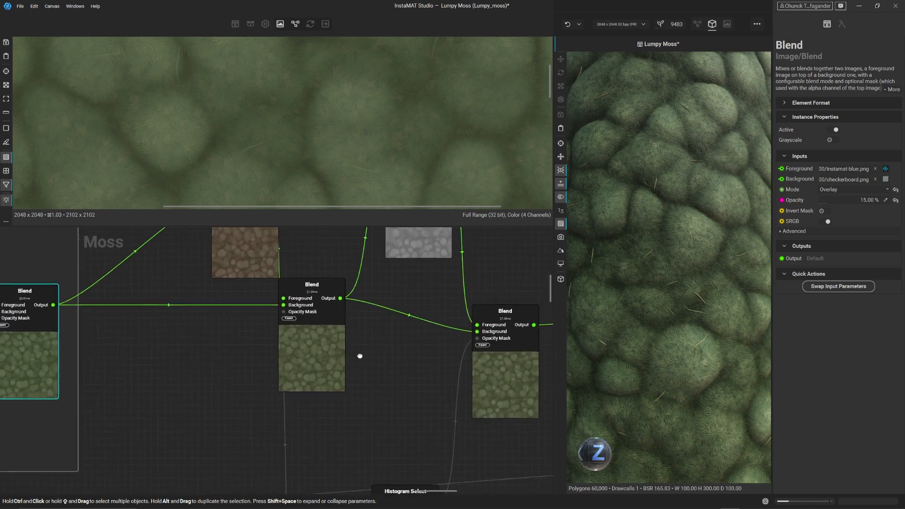
pyautogui.moveTo(360, 357); pyautogui.dragTo(447, 396, button='middle')
pyautogui.click(417, 381)
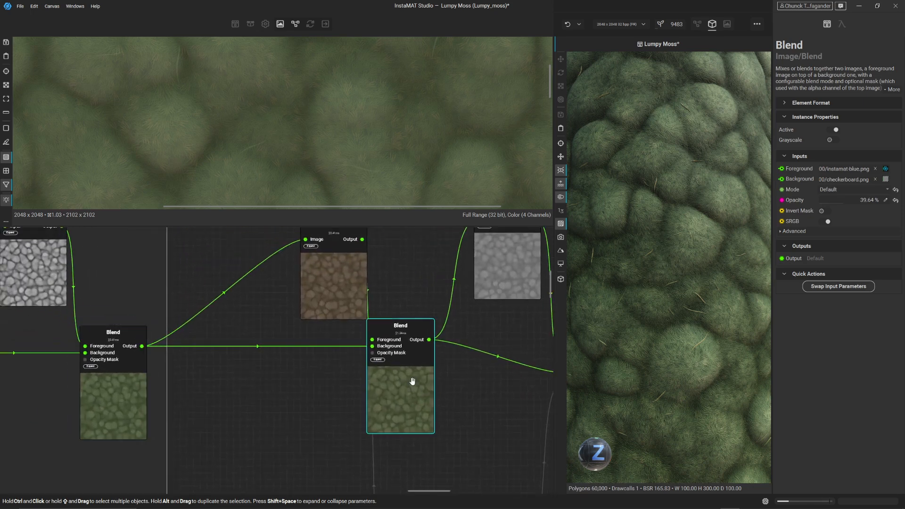
pyautogui.scroll(-3, 269, 126)
pyautogui.moveTo(285, 129); pyautogui.dragTo(338, 138, button='middle')
pyautogui.scroll(1, 338, 138)
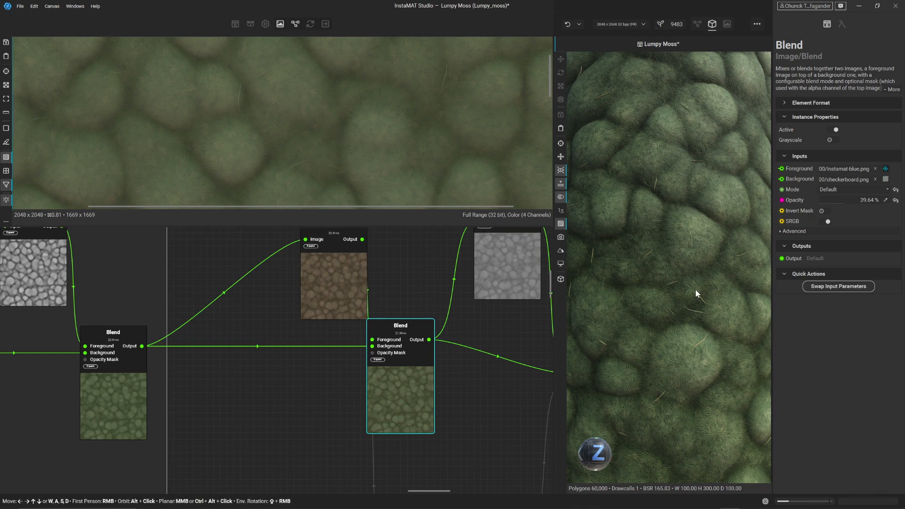
pyautogui.scroll(-4, 702, 297)
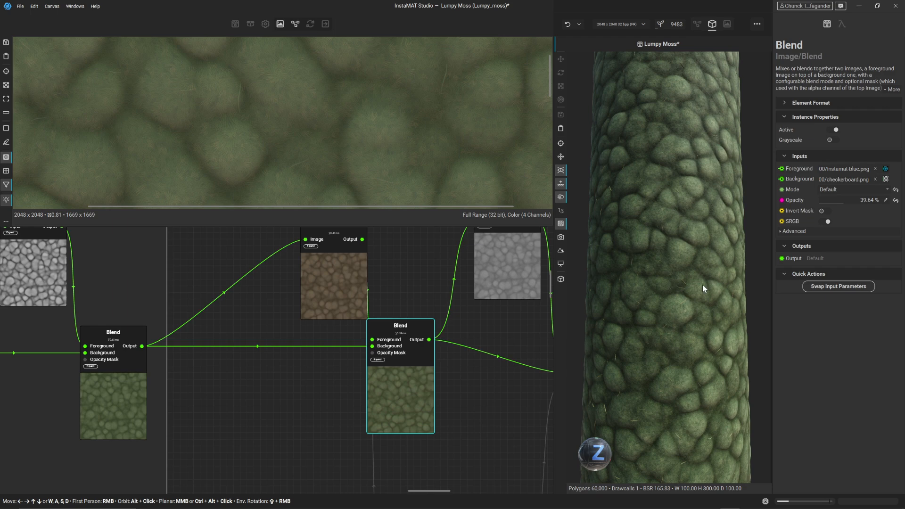
# Compare the Moss Color group's final Blend with the brown-tinted Blend, and enlarge the 2D preview to inspect the colour variation
pyautogui.click(128, 390)
pyautogui.click(410, 413)
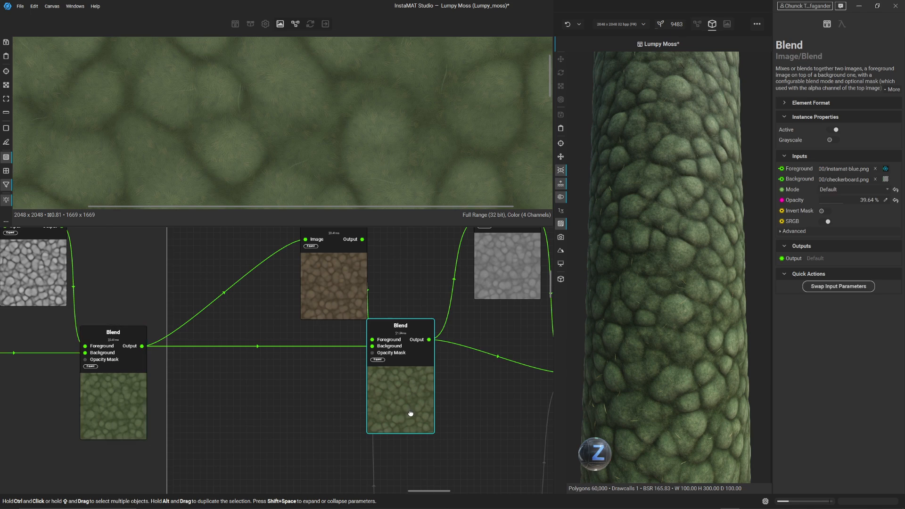
pyautogui.scroll(-1, 308, 154)
pyautogui.scroll(3, 309, 151)
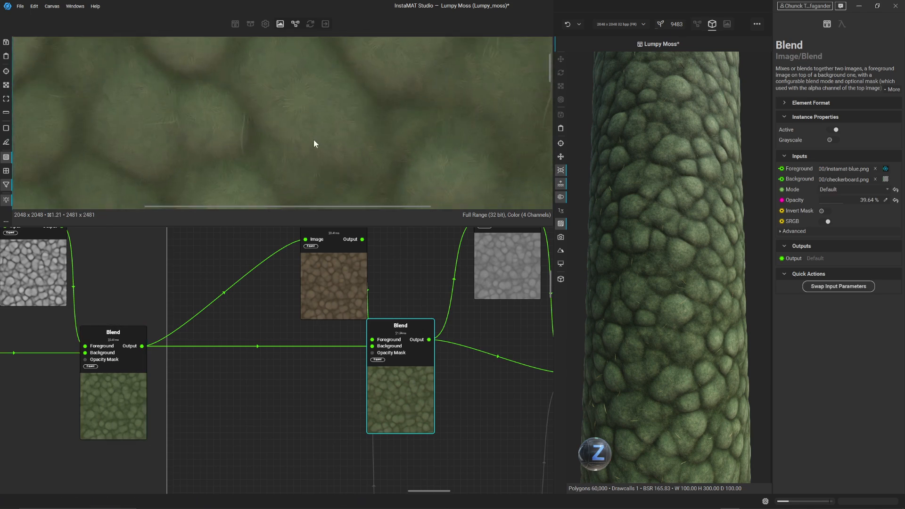
pyautogui.moveTo(264, 215); pyautogui.dragTo(266, 256)
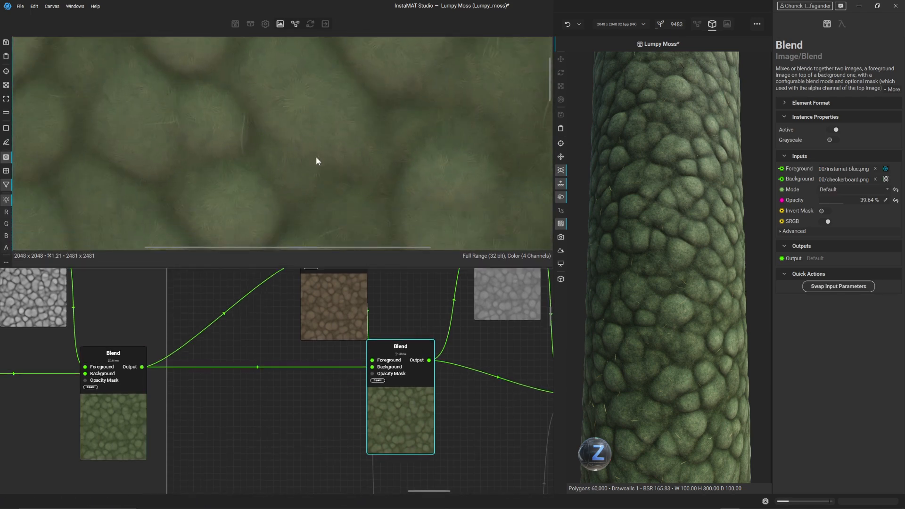
pyautogui.moveTo(316, 157); pyautogui.dragTo(338, 176, button='middle')
# Trace the mask inputs back to the Normal Combine node and preview its combined normal map
pyautogui.scroll(-4, 406, 346)
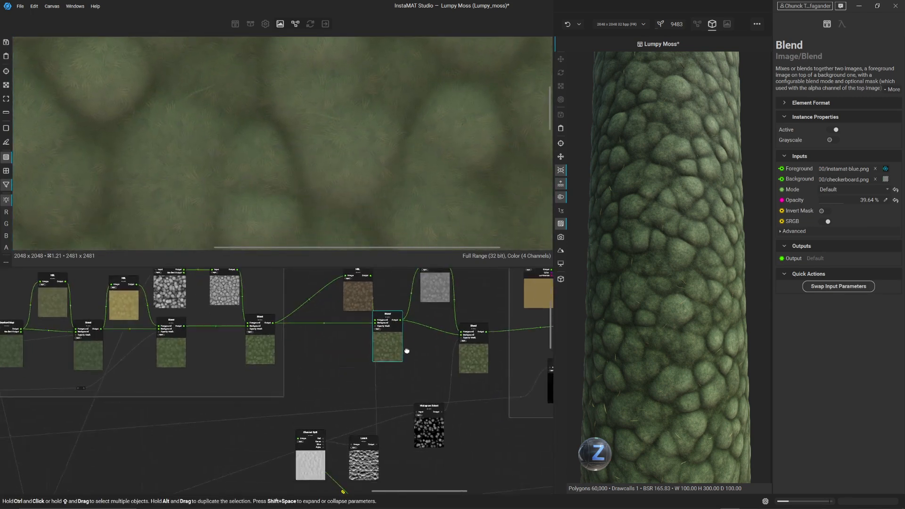
pyautogui.moveTo(380, 442); pyautogui.dragTo(352, 298, button='middle')
pyautogui.scroll(4, 354, 344)
pyautogui.click(359, 437)
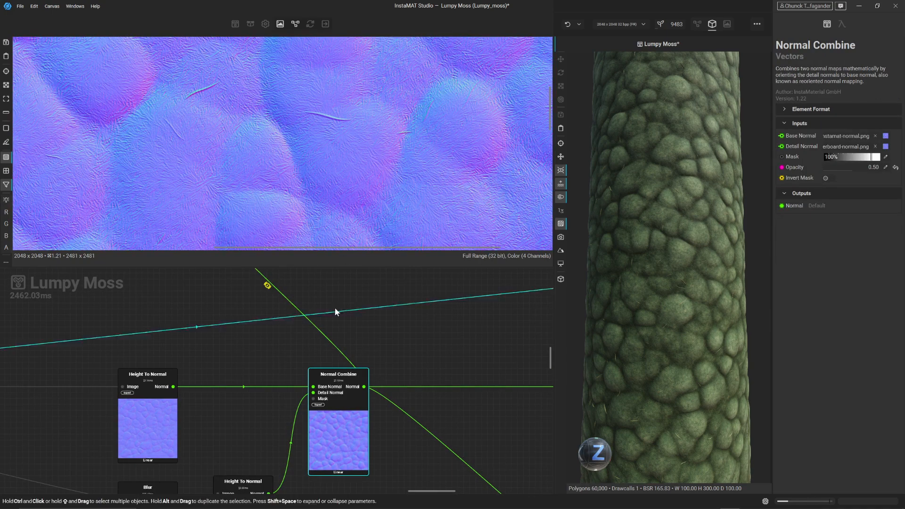
# Preview the Green output of the Channel Split node fed by the combined normal map
pyautogui.moveTo(327, 282); pyautogui.dragTo(383, 415, button='middle')
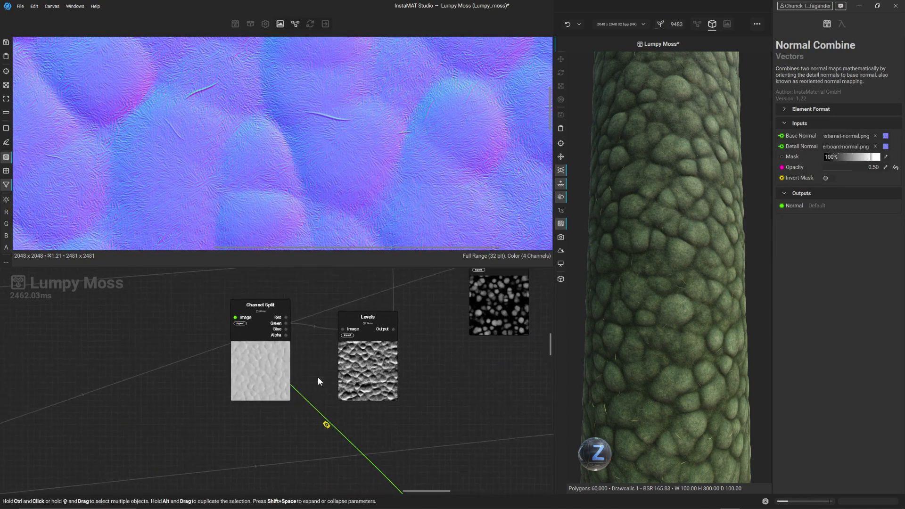
pyautogui.click(287, 325)
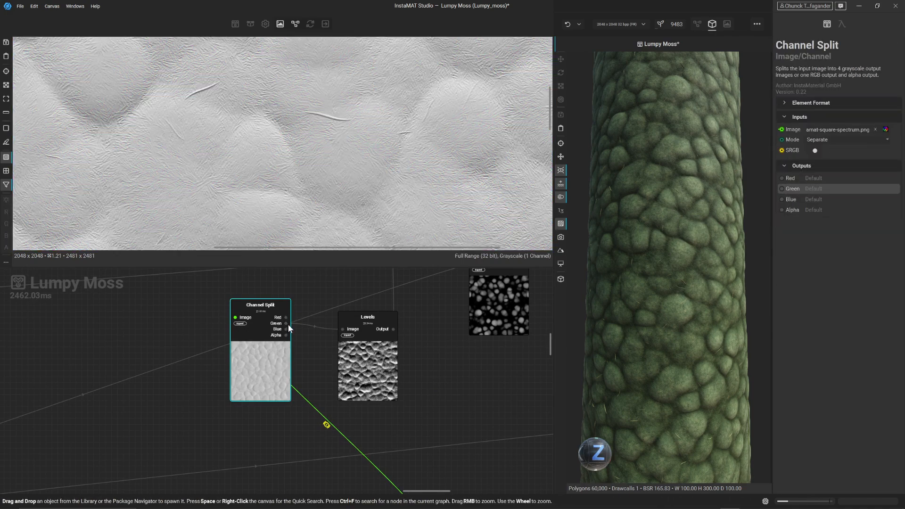
pyautogui.scroll(-3, 309, 133)
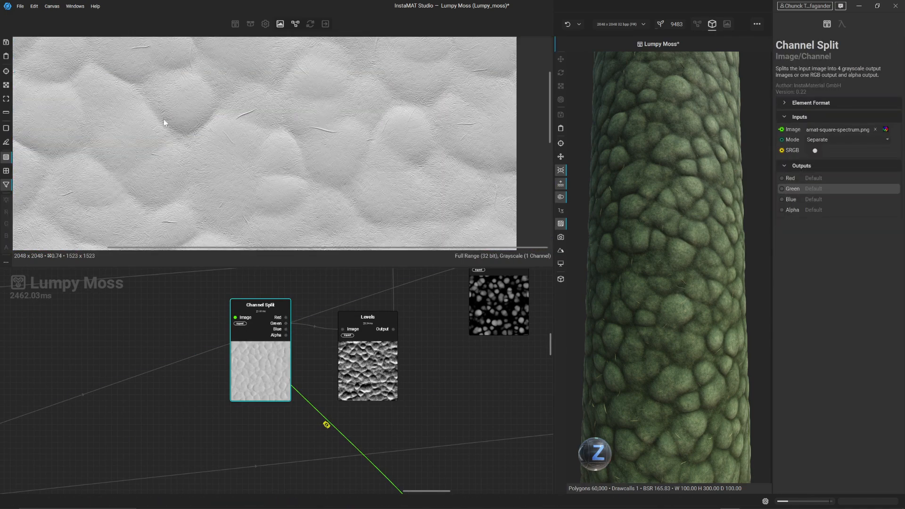
pyautogui.moveTo(276, 119)
pyautogui.mouseDown(button='middle')
pyautogui.moveTo(311, 159)
pyautogui.moveTo(239, 154)
pyautogui.moveTo(354, 135)
pyautogui.moveTo(282, 131)
pyautogui.mouseUp(button='middle')
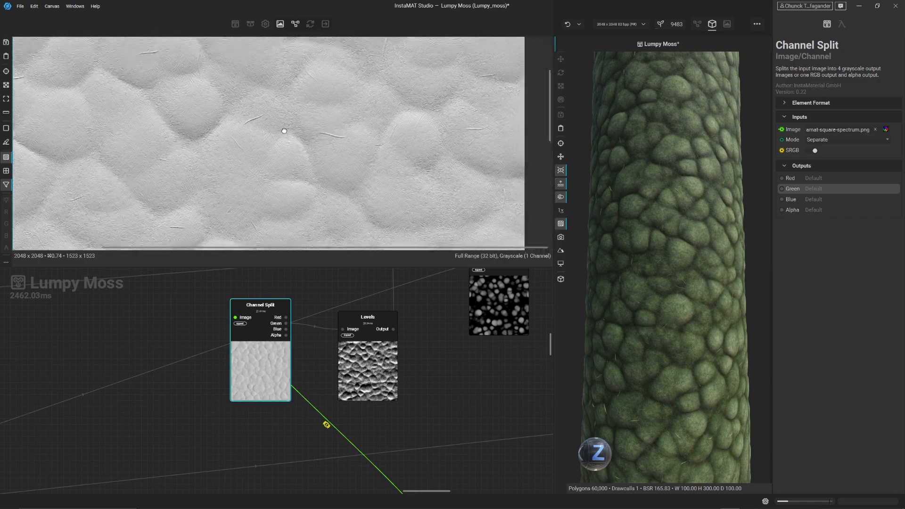
# Preview the Levels node fed by the Channel Split and examine its high-contrast fiber mask
pyautogui.click(372, 383)
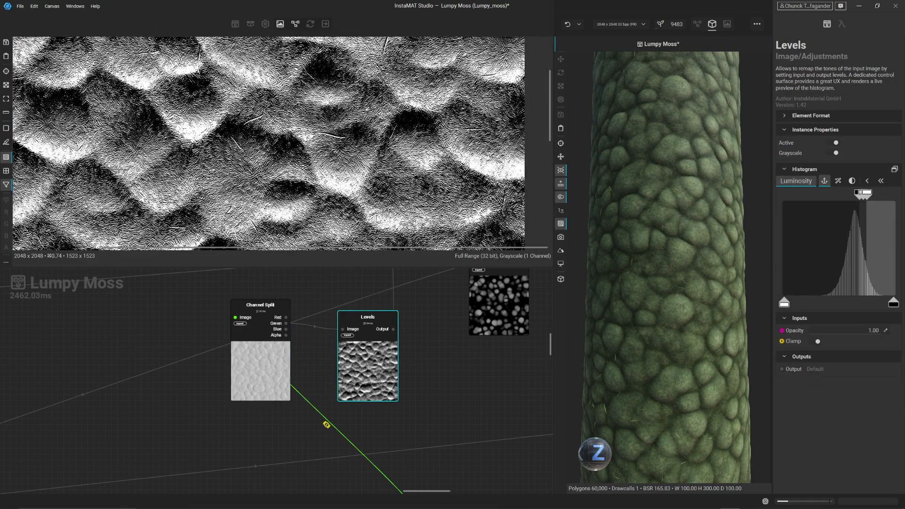
pyautogui.scroll(2, 331, 158)
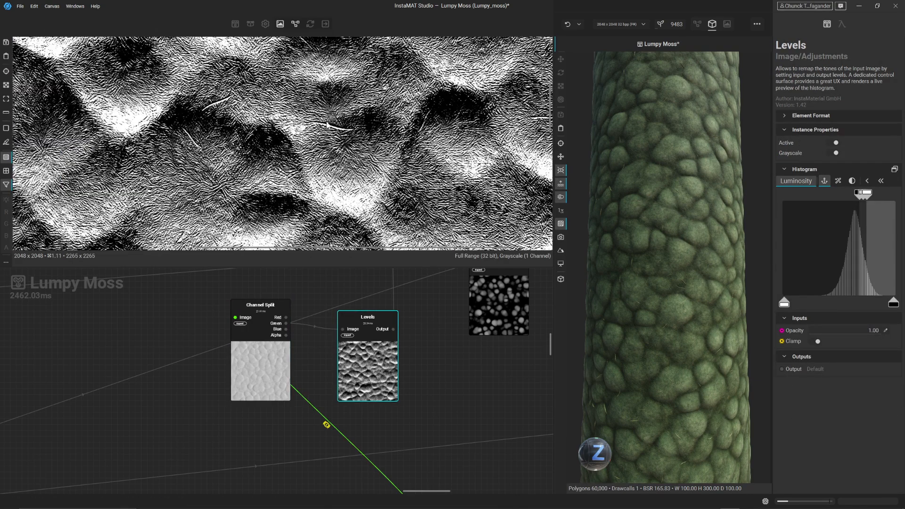
pyautogui.moveTo(170, 81); pyautogui.dragTo(259, 141, button='middle')
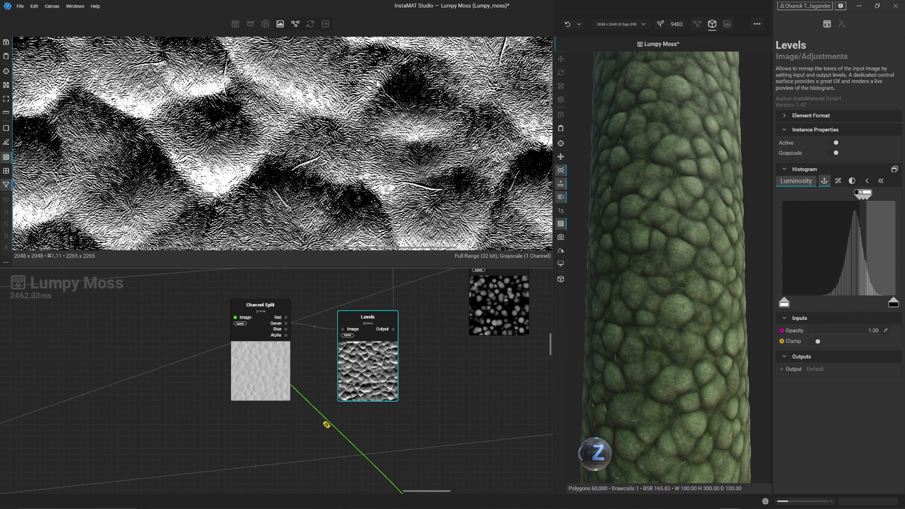
# Preview the 39.64% opacity Blend driven by the Levels fiber mask and inspect its brown tinting across the moss lumps
pyautogui.moveTo(449, 341)
pyautogui.mouseDown(button='middle')
pyautogui.moveTo(398, 412)
pyautogui.moveTo(403, 464)
pyautogui.mouseUp(button='middle')
pyautogui.moveTo(417, 293); pyautogui.dragTo(397, 417, button='middle')
pyautogui.click(359, 370)
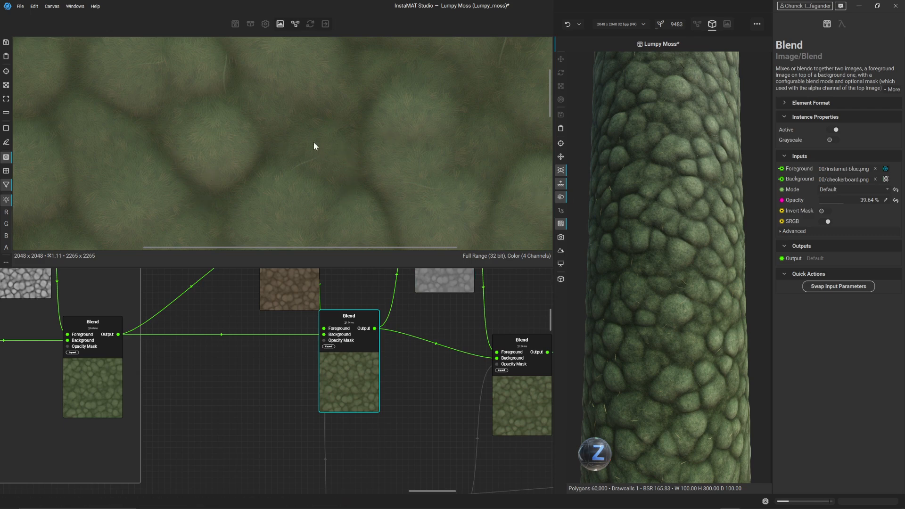
pyautogui.moveTo(165, 121); pyautogui.dragTo(346, 130, button='middle')
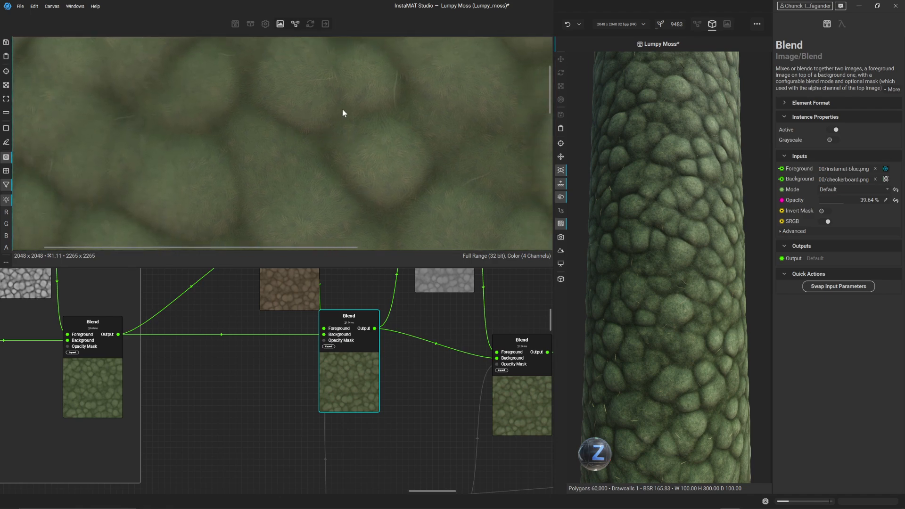
pyautogui.moveTo(447, 171); pyautogui.dragTo(400, 160, button='middle')
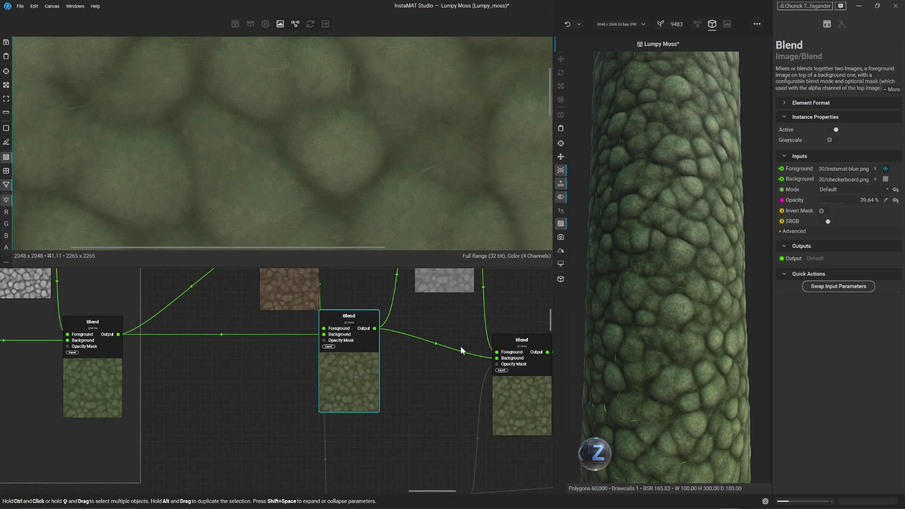
# Compare the Overlay Blend's output with the preceding 39.64% opacity Blend, checking the colour at different magnifications
pyautogui.moveTo(455, 348); pyautogui.dragTo(319, 372, button='middle')
pyautogui.click(381, 426)
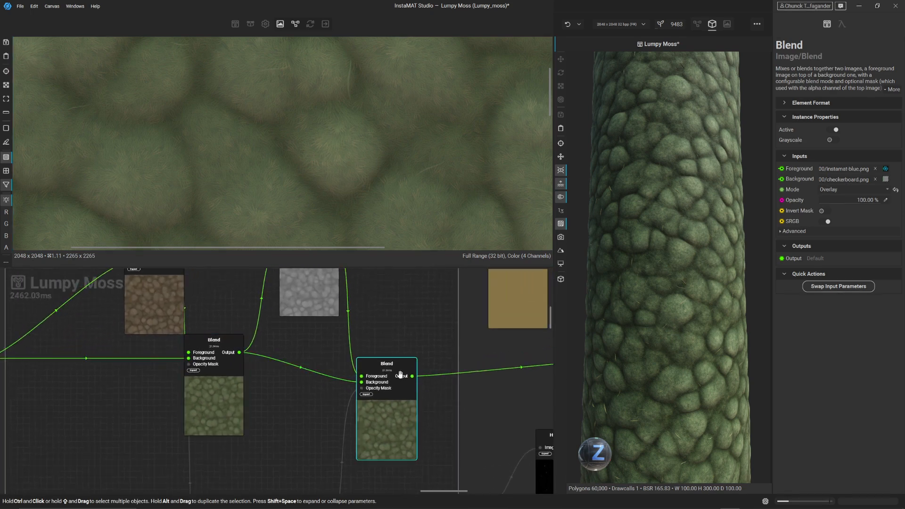
pyautogui.scroll(-3, 375, 109)
pyautogui.scroll(3, 374, 113)
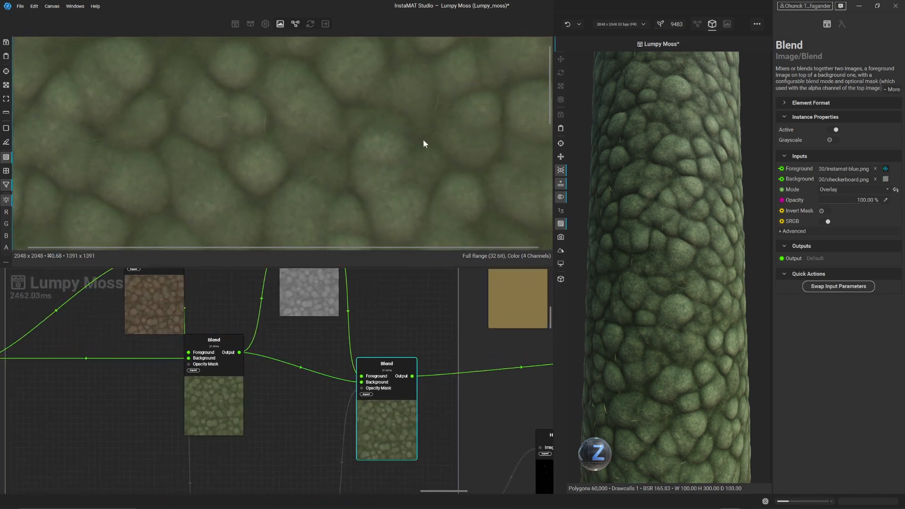
pyautogui.scroll(-1, 344, 186)
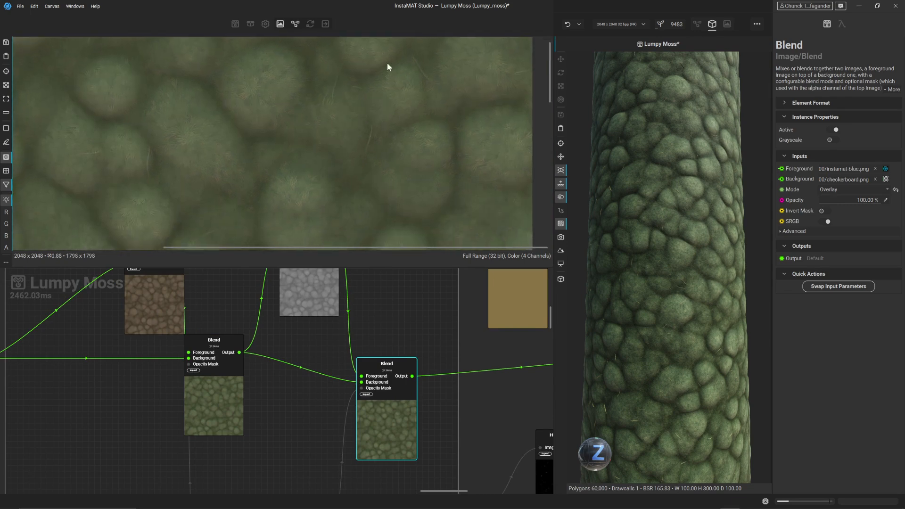
pyautogui.click(216, 400)
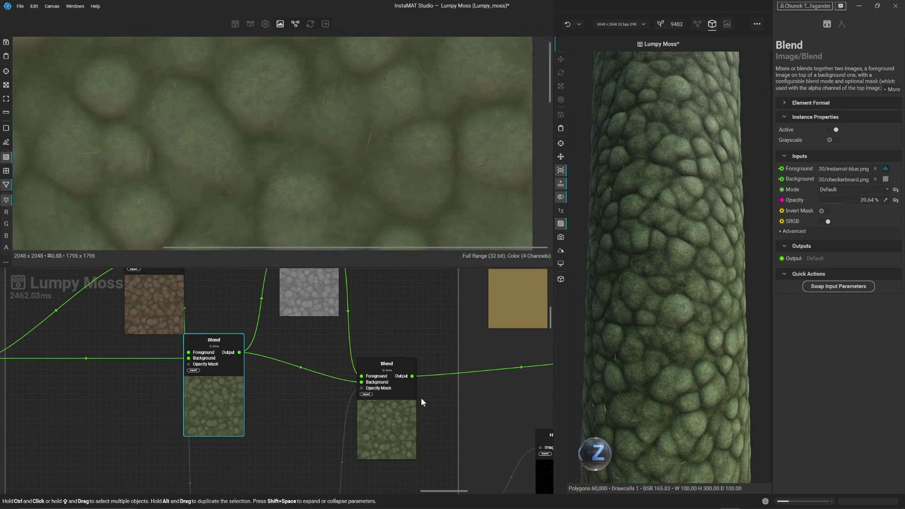
pyautogui.click(394, 424)
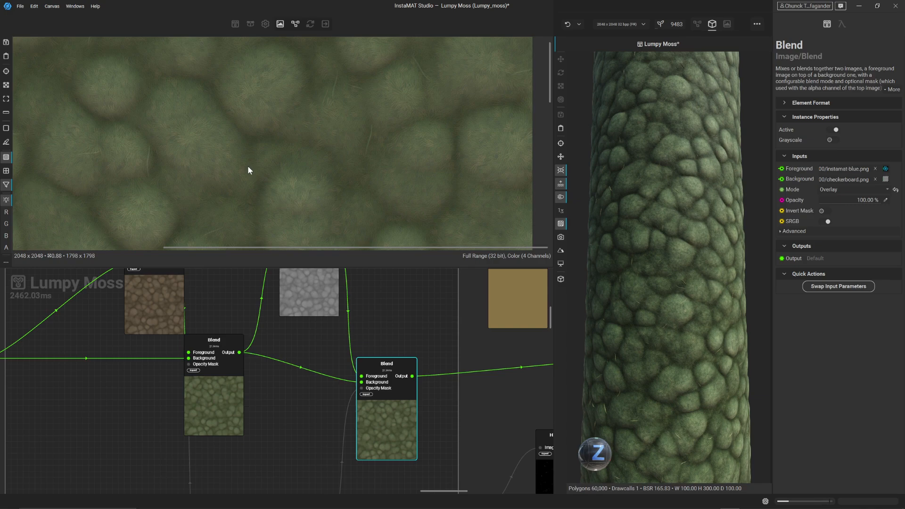
# Shift the Overlay Blend node slightly and show the settings of the grey HSL node that feeds its foreground
pyautogui.scroll(-3, 343, 366)
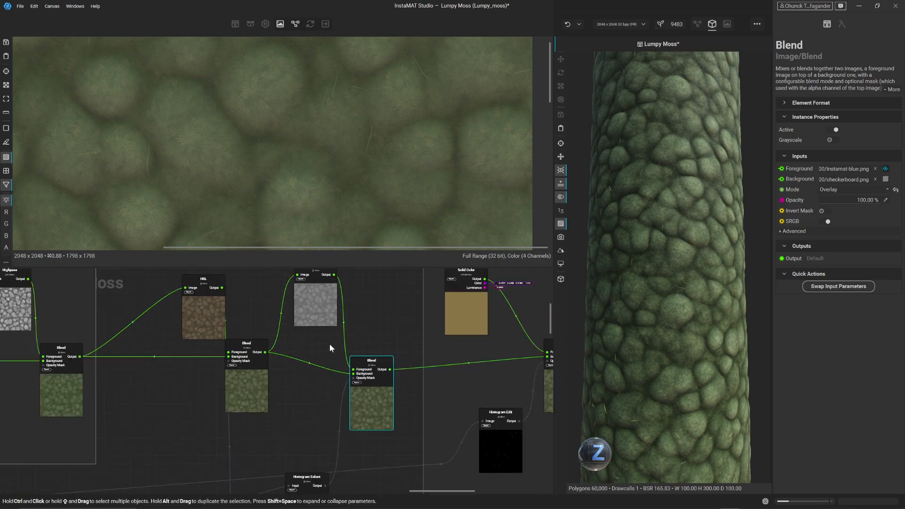
pyautogui.scroll(4, 329, 343)
pyautogui.scroll(1, 342, 391)
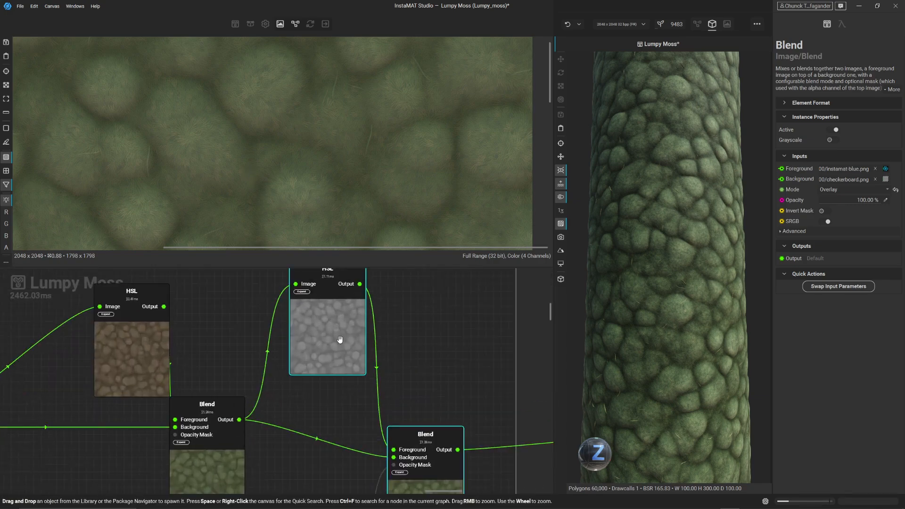
pyautogui.moveTo(426, 474); pyautogui.dragTo(441, 444)
pyautogui.click(328, 335)
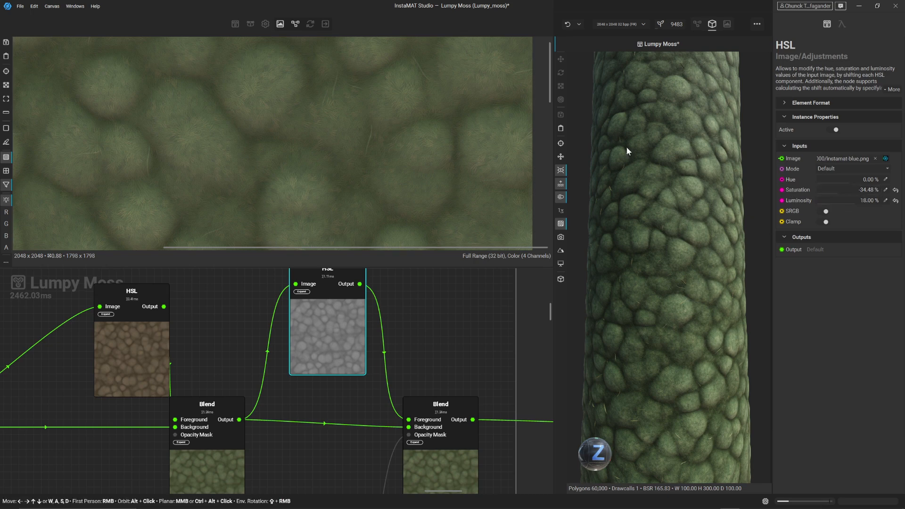
# Preview the Histogram Select mask driving the Overlay Blend, and inspect the Blend's colour on the moss lumps
pyautogui.moveTo(425, 418); pyautogui.dragTo(464, 216, button='middle')
pyautogui.click(302, 365)
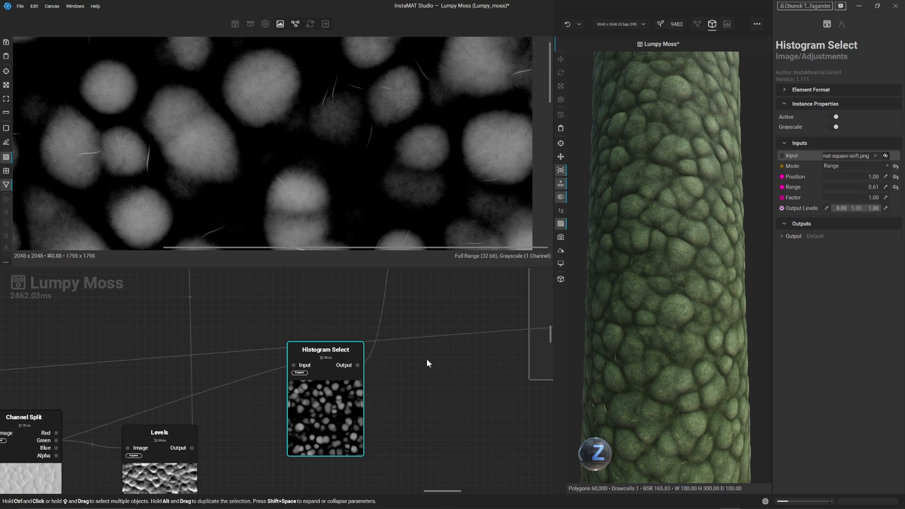
pyautogui.scroll(-3, 427, 356)
pyautogui.moveTo(448, 327); pyautogui.dragTo(405, 454, button='middle')
pyautogui.click(392, 372)
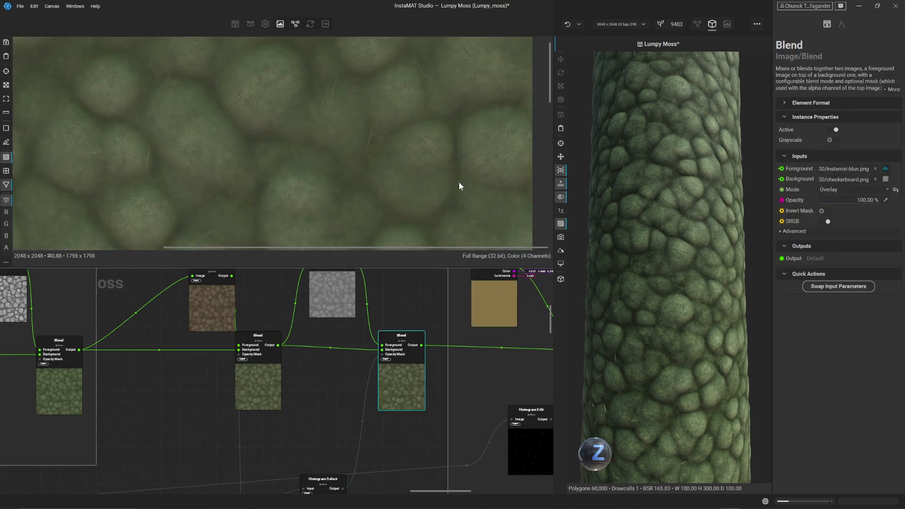
pyautogui.moveTo(313, 200); pyautogui.dragTo(440, 186, button='middle')
pyautogui.scroll(2, 332, 188)
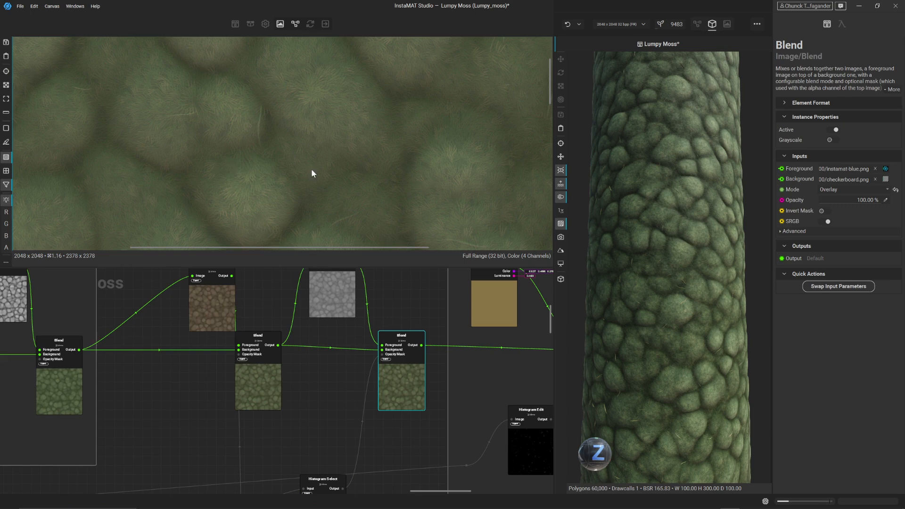
pyautogui.scroll(-2, 328, 164)
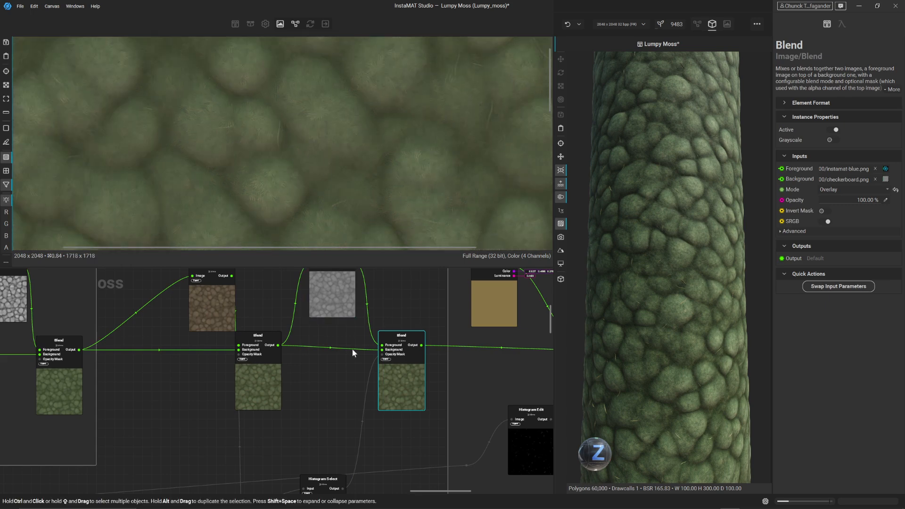
# Preview the Thistle Colour group's Blend and examine the golden thistle strands up close
pyautogui.scroll(-3, 471, 377)
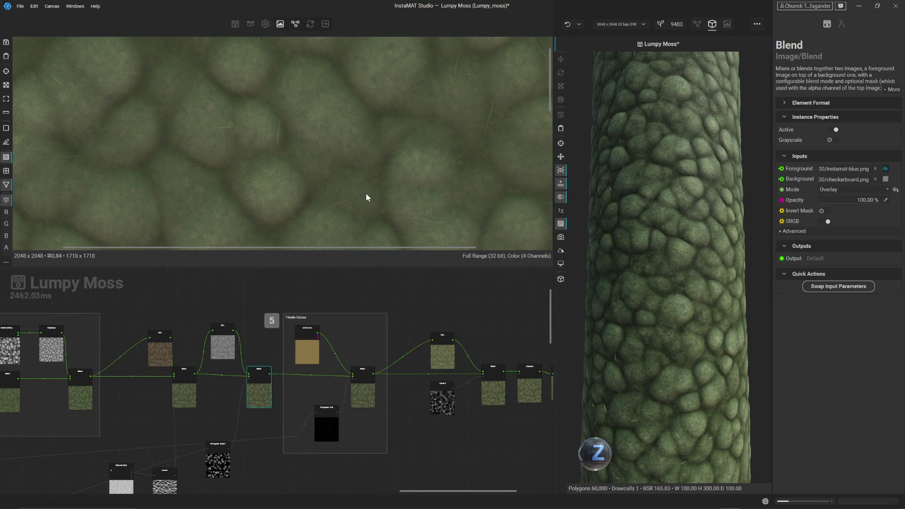
pyautogui.scroll(3, 357, 402)
pyautogui.moveTo(363, 358); pyautogui.dragTo(367, 377, button='middle')
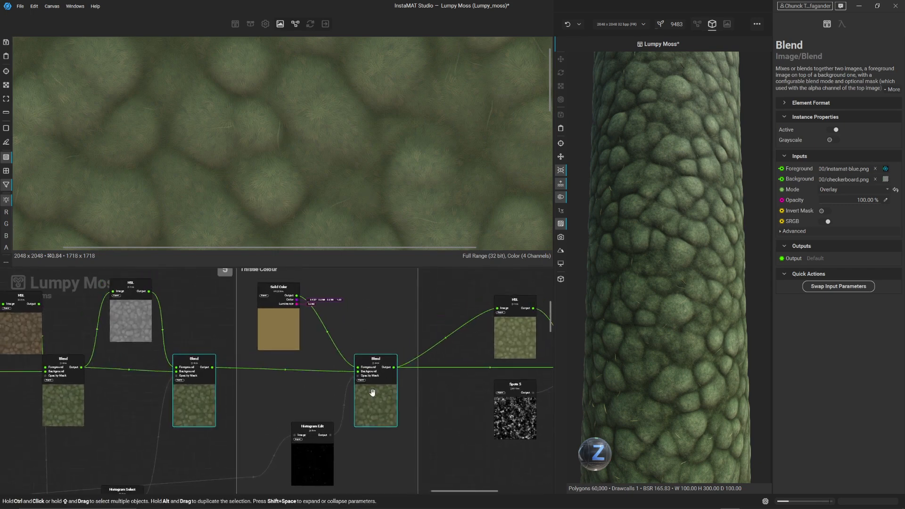
pyautogui.doubleClick(373, 393)
pyautogui.moveTo(476, 68); pyautogui.dragTo(414, 132, button='middle')
pyautogui.scroll(4, 402, 152)
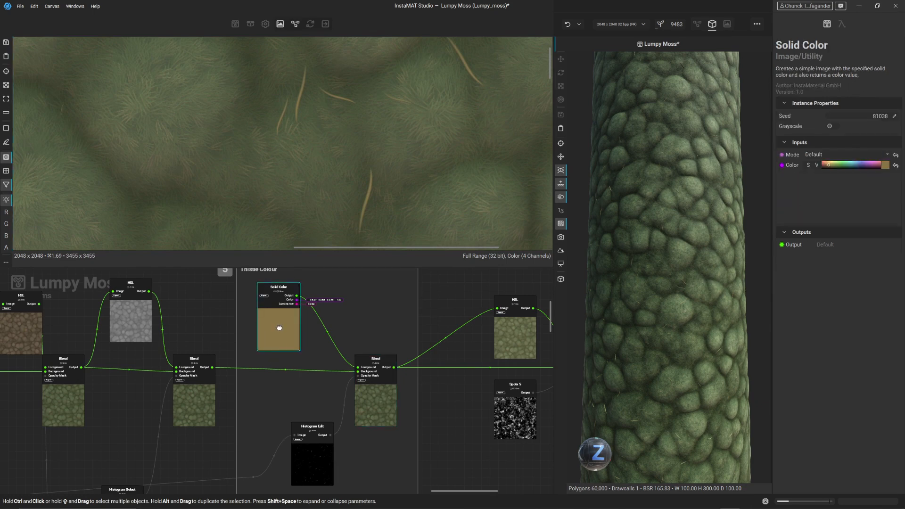
# Preview the image entering the Thistle Colour group's Histogram Edit node and survey the scattered strand mask
pyautogui.scroll(3, 282, 467)
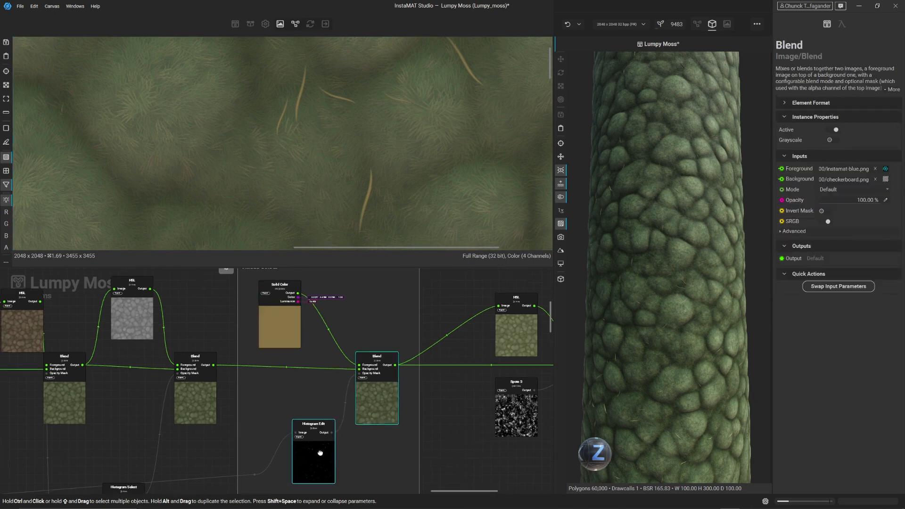
pyautogui.click(340, 395)
pyautogui.scroll(-5, 378, 165)
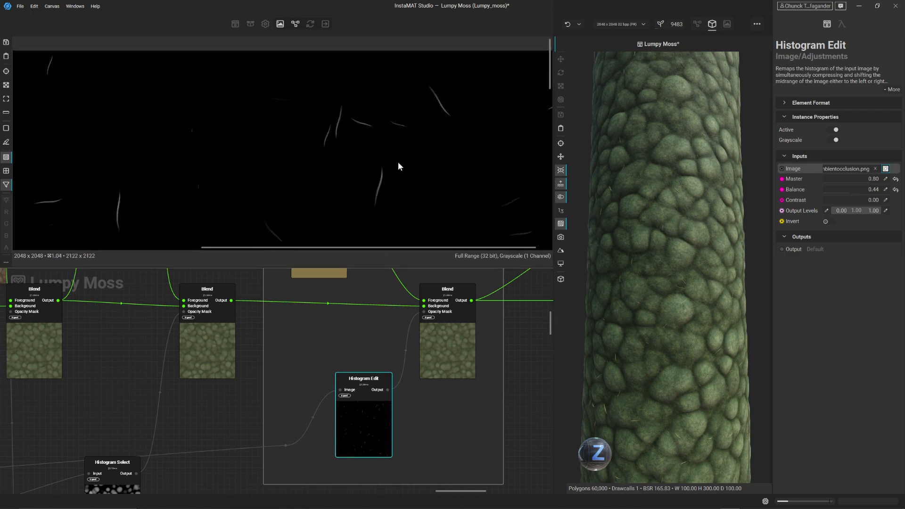
pyautogui.moveTo(353, 52); pyautogui.dragTo(314, 50, button='middle')
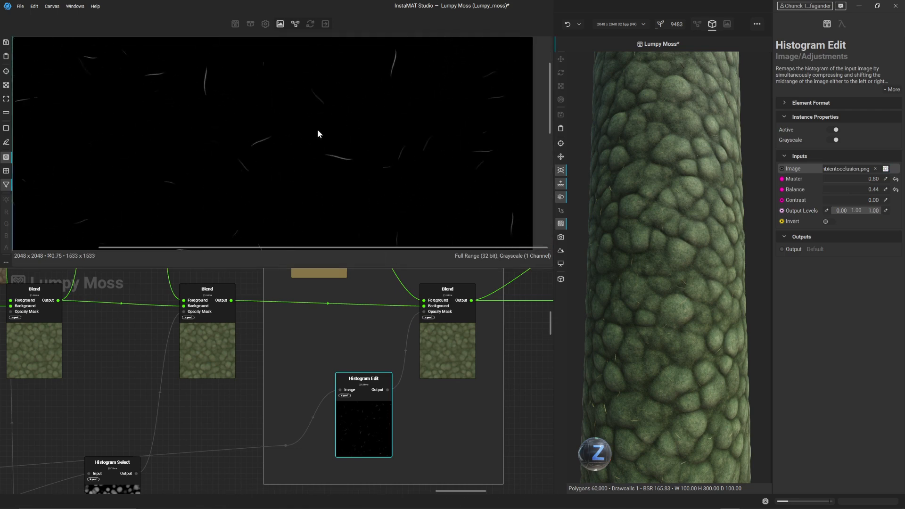
pyautogui.moveTo(318, 132); pyautogui.dragTo(328, 165, button='middle')
# Trace the strand mask back to the Guided Scatter node and return to the Histogram Edit node
pyautogui.scroll(-6, 263, 411)
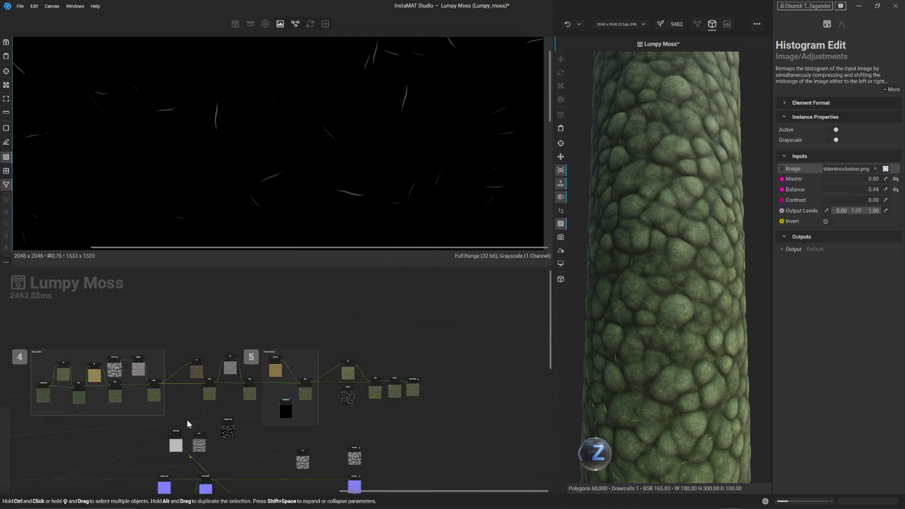
pyautogui.moveTo(188, 424); pyautogui.dragTo(404, 354, button='middle')
pyautogui.moveTo(210, 326); pyautogui.dragTo(398, 376, button='middle')
pyautogui.scroll(5, 277, 382)
pyautogui.scroll(2, 256, 367)
pyautogui.scroll(-1, 398, 375)
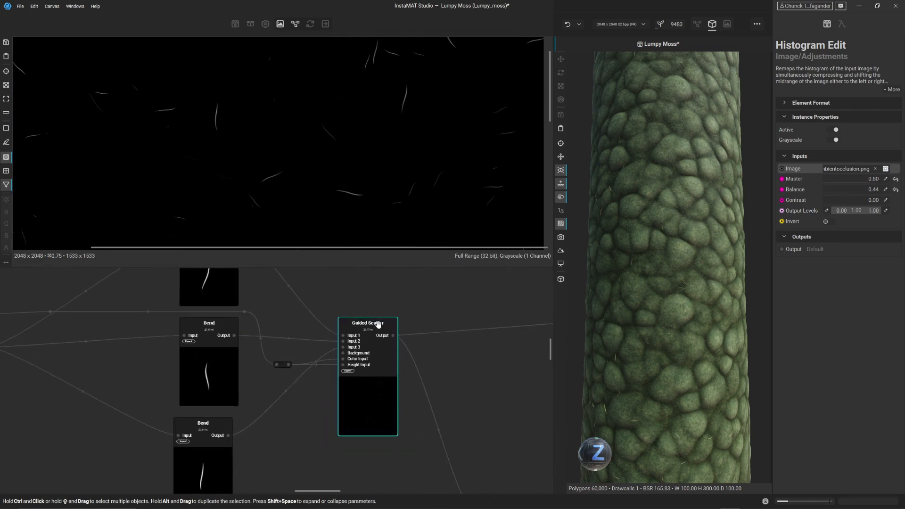
pyautogui.scroll(-6, 431, 377)
pyautogui.moveTo(482, 343); pyautogui.dragTo(210, 371, button='middle')
pyautogui.moveTo(394, 332); pyautogui.dragTo(152, 331, button='middle')
pyautogui.scroll(6, 321, 366)
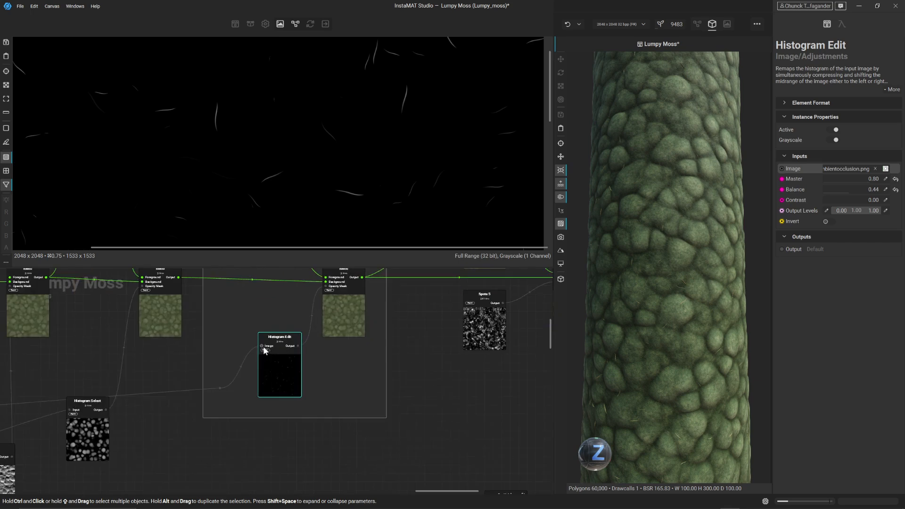
# Compare the Histogram Edit node's input with its output, focusing on the brightness of the thistle strands
pyautogui.moveTo(338, 358); pyautogui.dragTo(325, 381, button='middle')
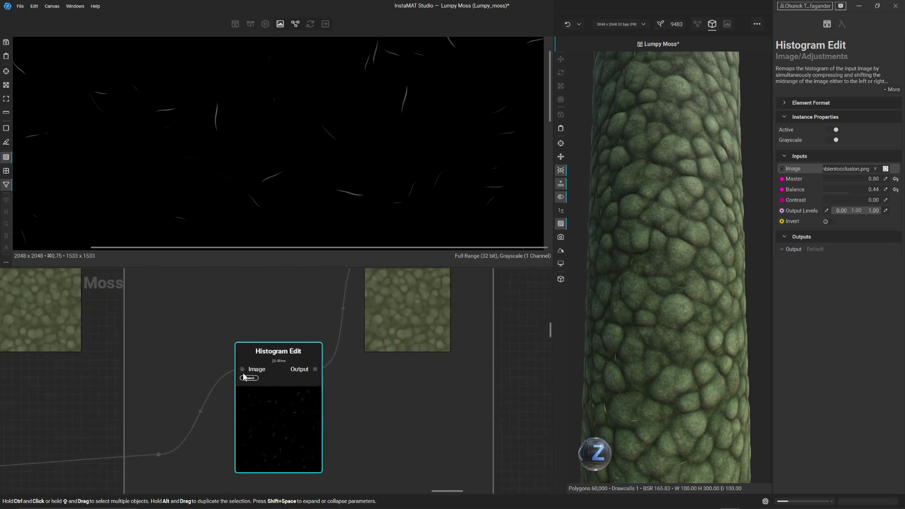
pyautogui.moveTo(403, 107); pyautogui.dragTo(354, 169, button='middle')
pyautogui.scroll(4, 355, 169)
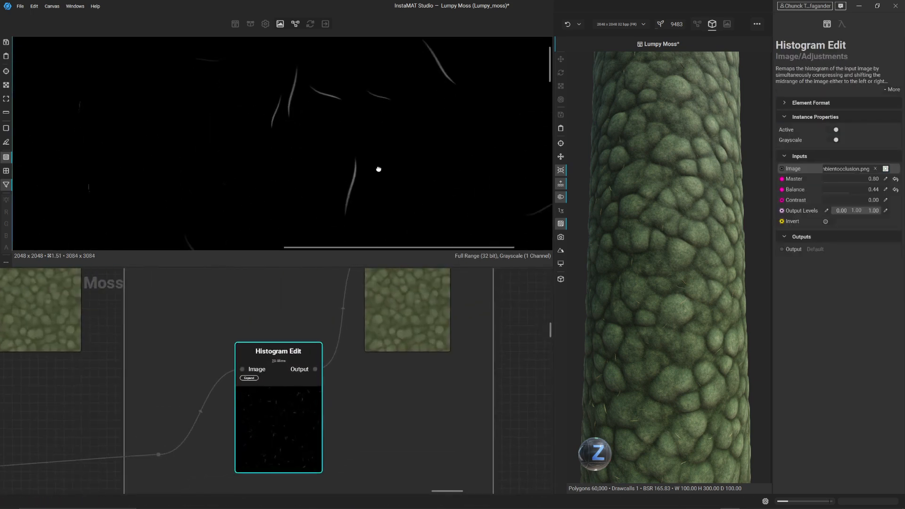
pyautogui.click(314, 369)
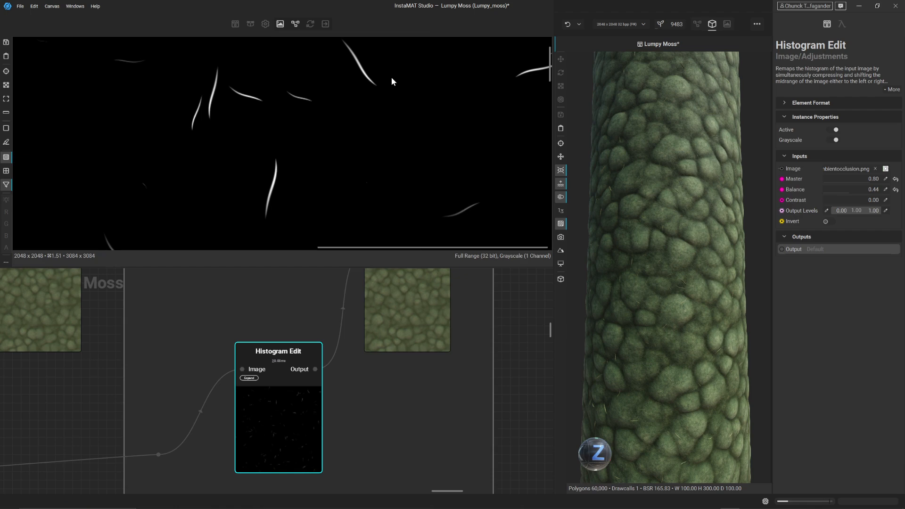
# Preview the Thistle Colour Blend again and inspect the coloured strands both close up and across the texture
pyautogui.click(430, 295)
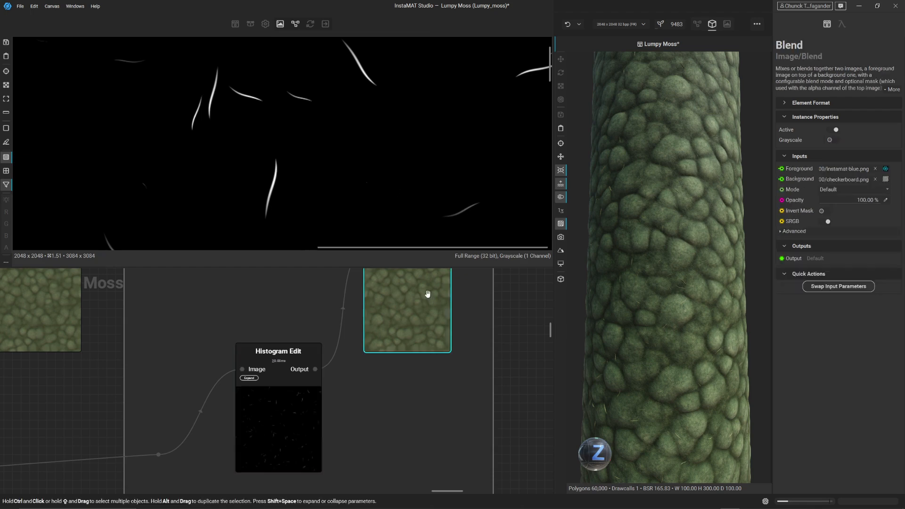
pyautogui.scroll(3, 288, 133)
pyautogui.moveTo(289, 129); pyautogui.dragTo(399, 131, button='middle')
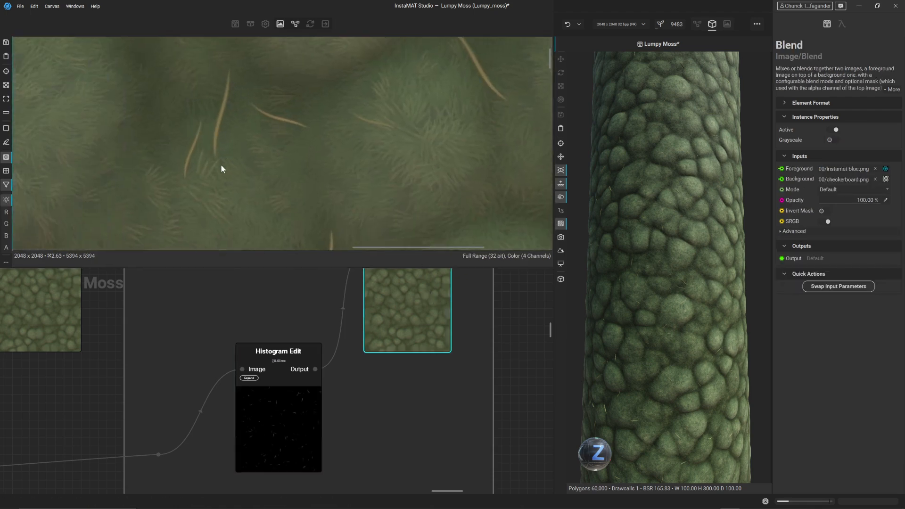
pyautogui.scroll(-5, 280, 158)
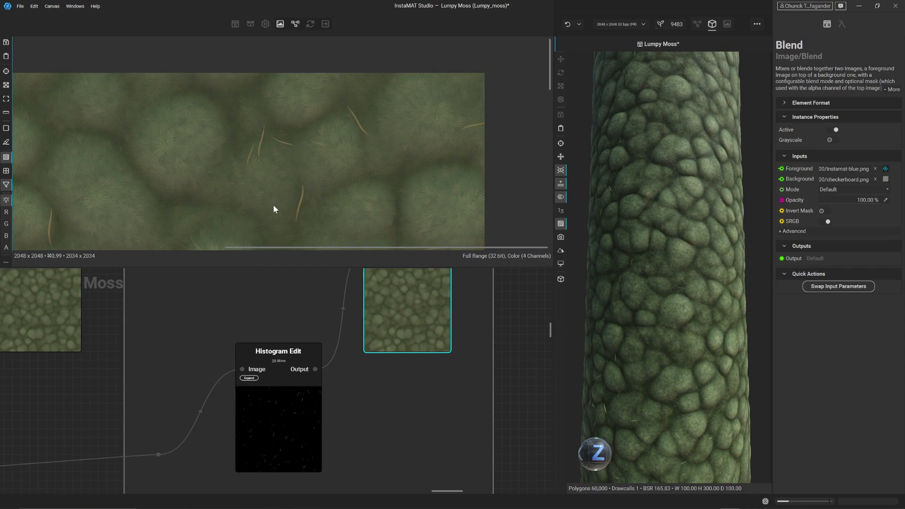
pyautogui.moveTo(274, 206); pyautogui.dragTo(374, 83, button='middle')
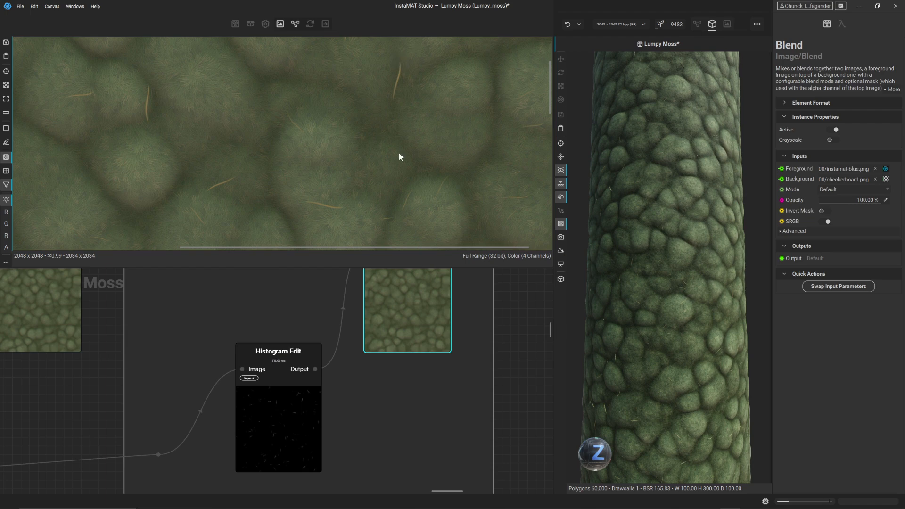
pyautogui.moveTo(399, 153); pyautogui.dragTo(376, 139, button='middle')
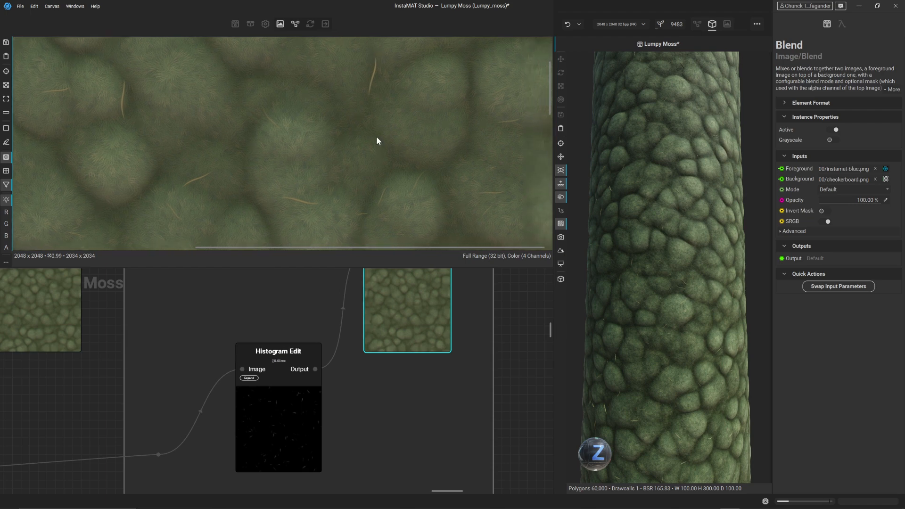
# Examine the thistle strands up close on the 3D mesh, and bring the nodes around the Thistle Colour group into view
pyautogui.scroll(5, 697, 241)
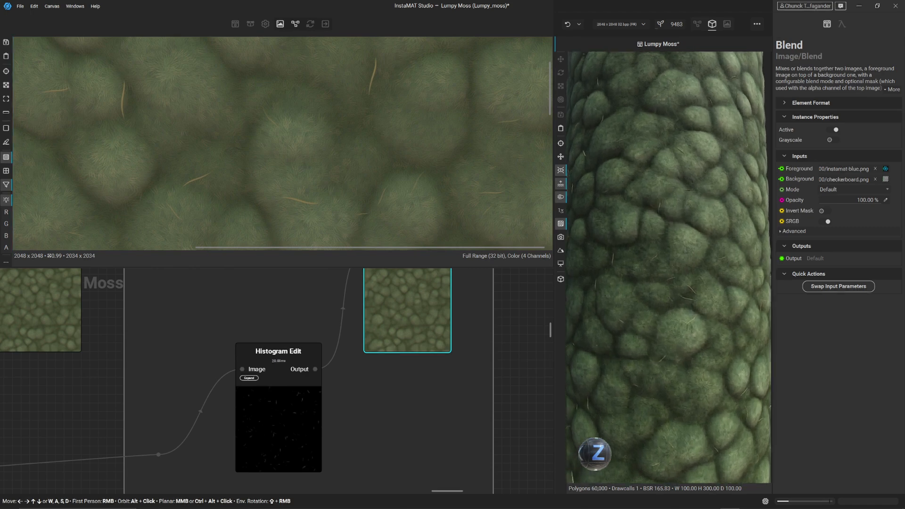
pyautogui.scroll(-3, 709, 249)
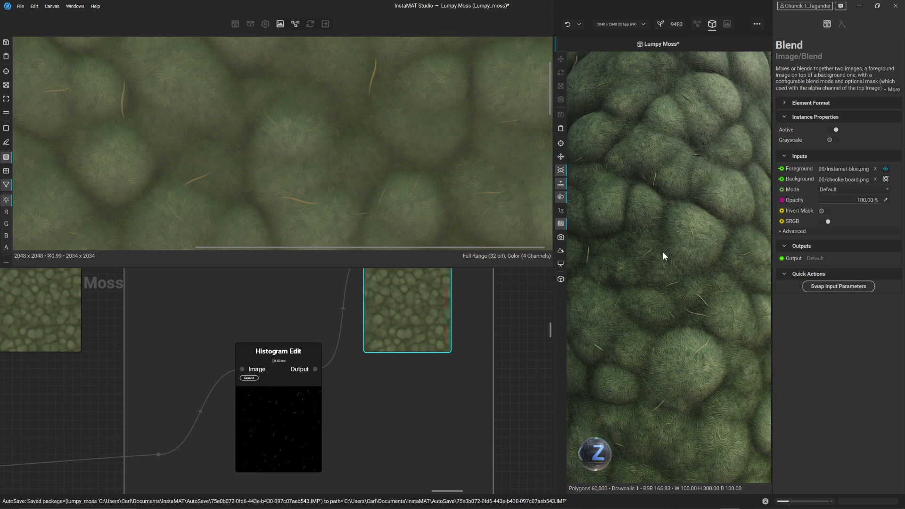
pyautogui.scroll(-8, 477, 313)
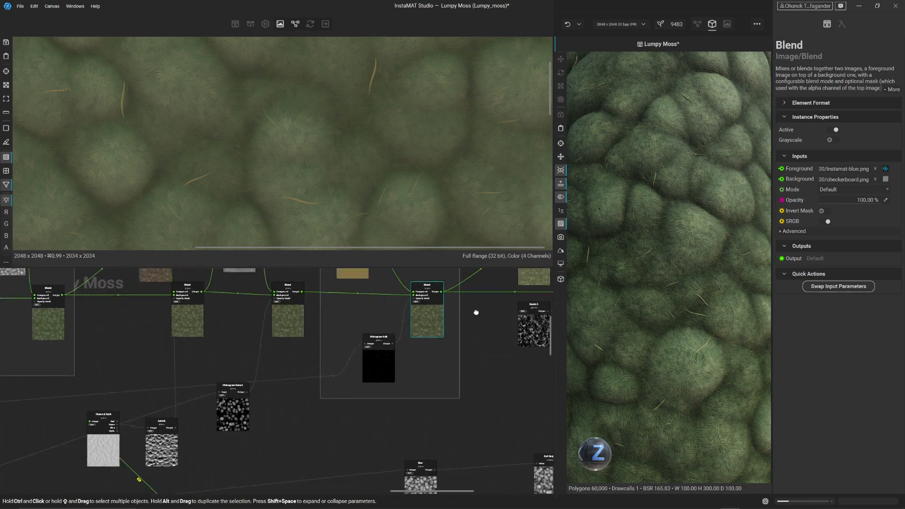
# Preview the last Blend node before Sharpen and inspect the colour variation across its moss texture
pyautogui.moveTo(302, 375); pyautogui.dragTo(288, 382, button='middle')
pyautogui.scroll(2, 310, 380)
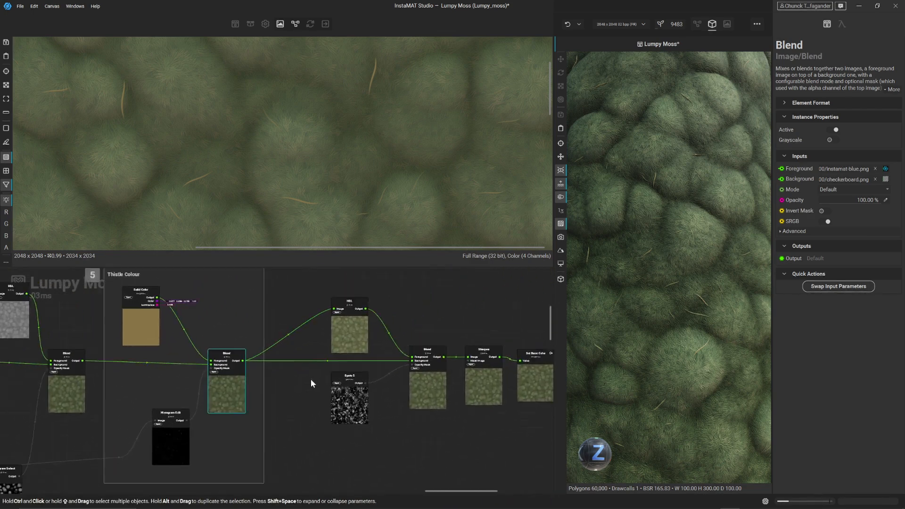
pyautogui.moveTo(392, 358); pyautogui.dragTo(349, 378, button='middle')
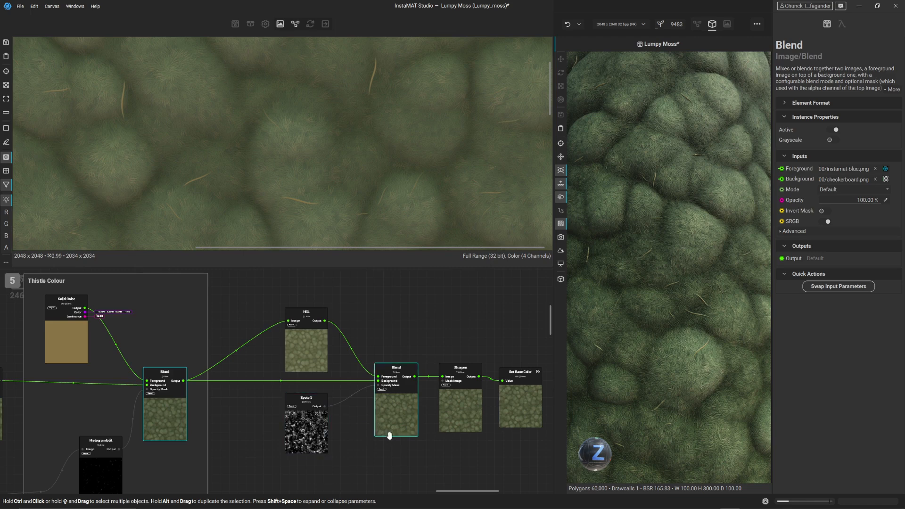
pyautogui.click(403, 421)
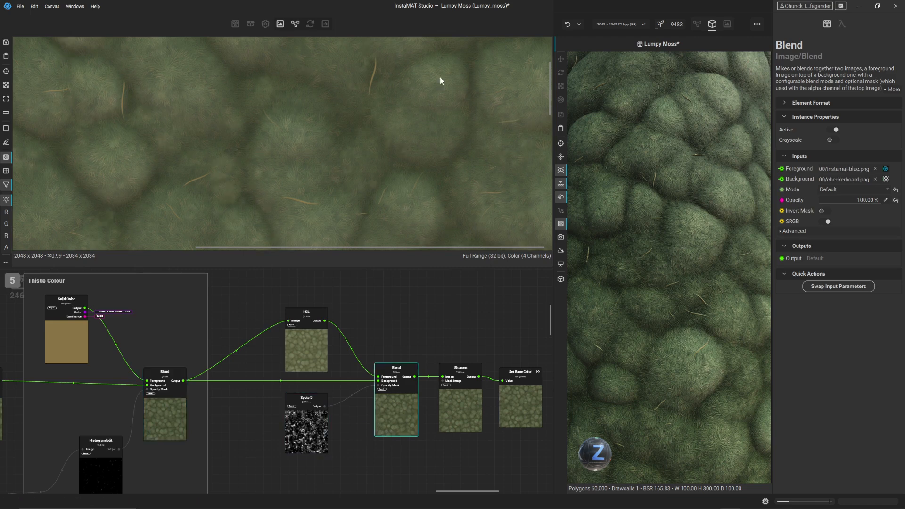
pyautogui.scroll(-2, 224, 171)
pyautogui.moveTo(329, 105); pyautogui.dragTo(464, 29, button='middle')
pyautogui.scroll(2, 365, 115)
pyautogui.moveTo(430, 106); pyautogui.dragTo(318, 149, button='middle')
pyautogui.scroll(3, 333, 359)
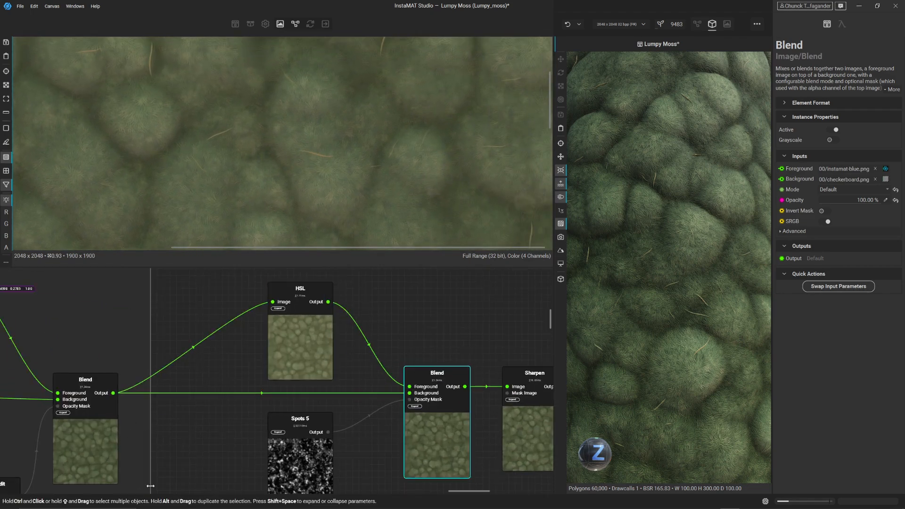
# Preview in turn the sources of the last Blend: the Thistle Colour Blend, the HSL adjustment and the Spots 5 mask
pyautogui.click(88, 450)
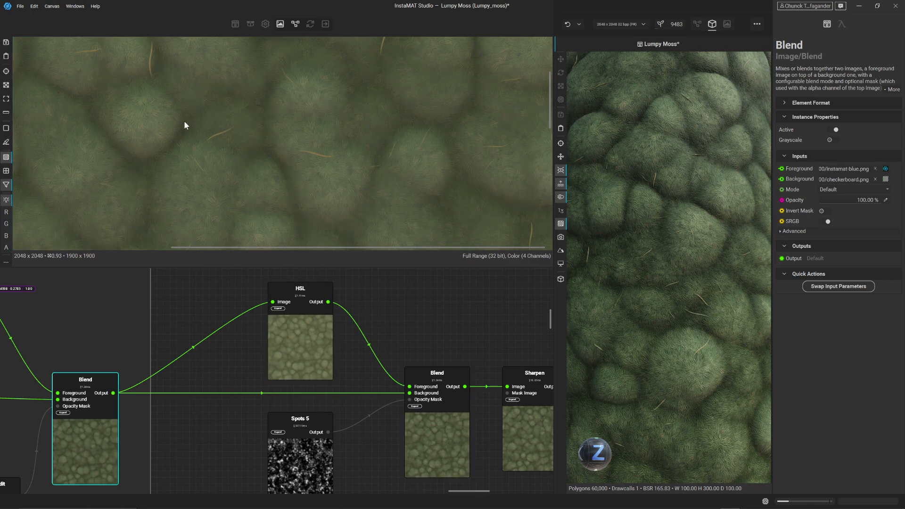
pyautogui.click(302, 355)
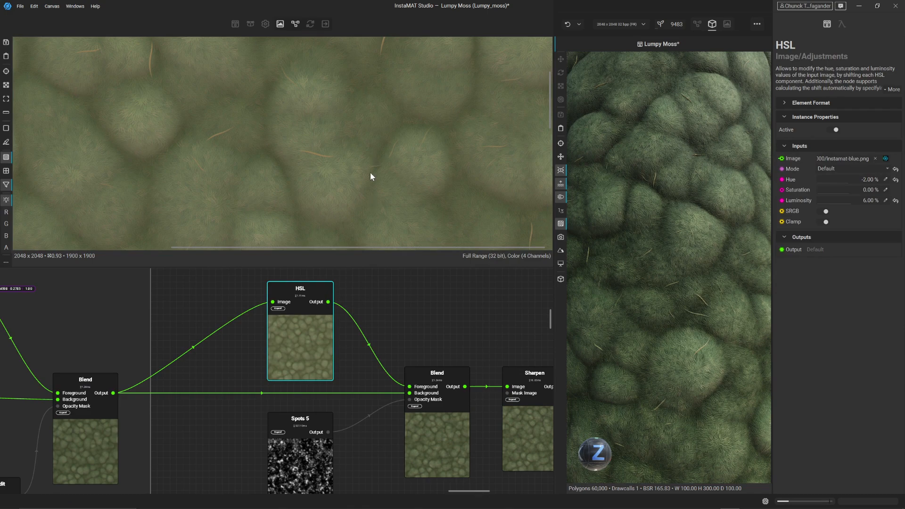
pyautogui.click(325, 436)
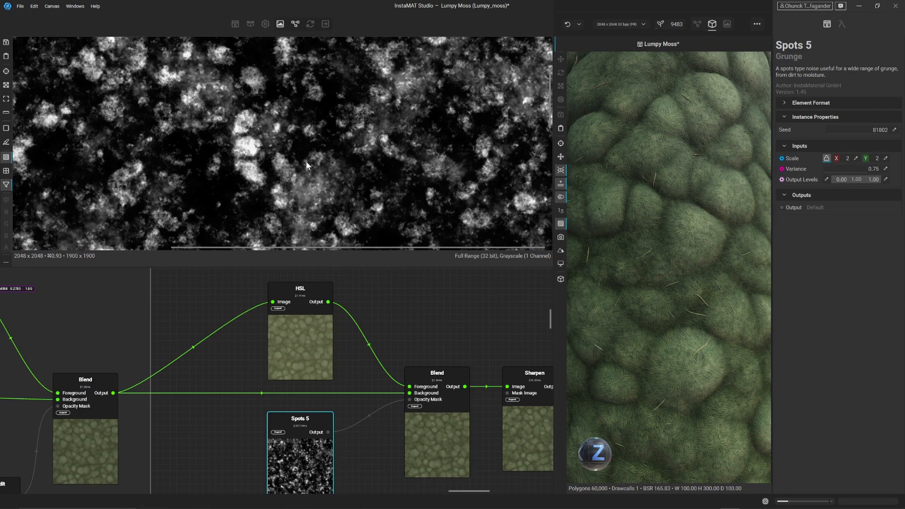
# Preview the Blend that combines the HSL variation through Spots 5, and reset its Opacity to the default 100%
pyautogui.click(455, 429)
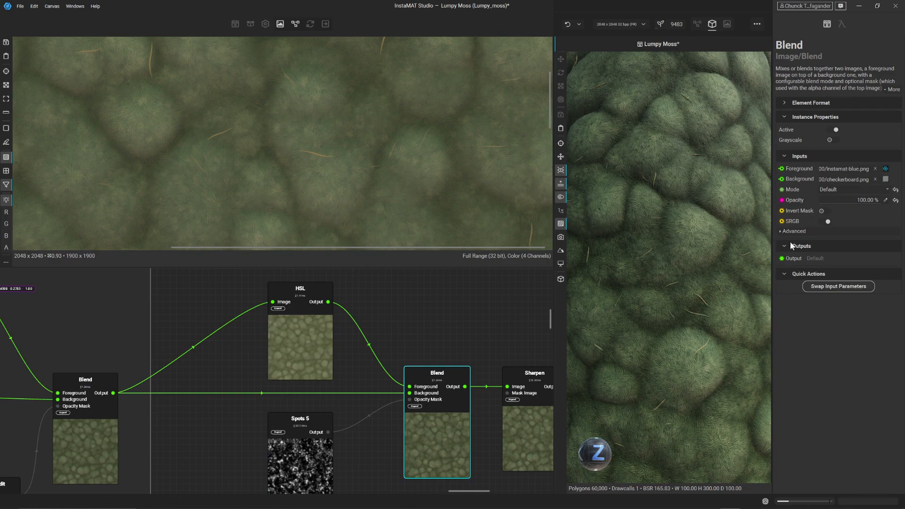
pyautogui.moveTo(453, 316); pyautogui.dragTo(381, 305, button='middle')
pyautogui.click(895, 200)
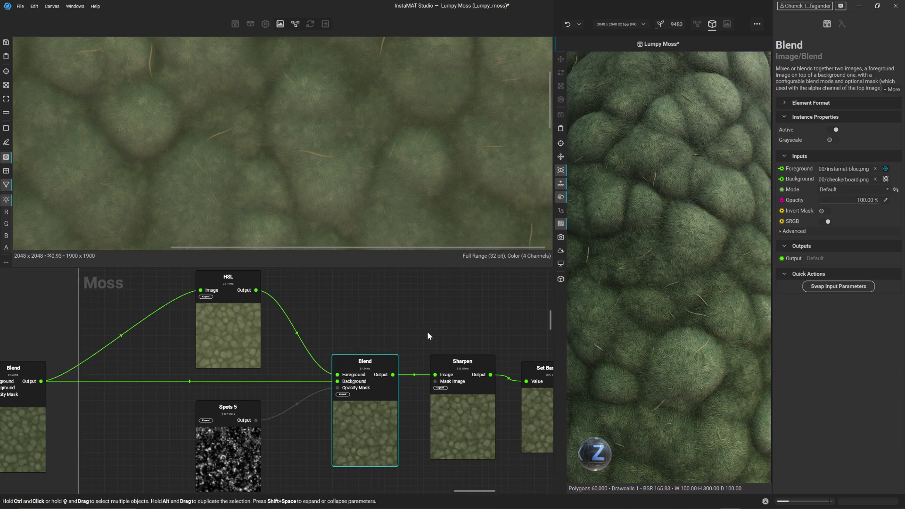
# Compare the Sharpen node's output with its Blend input up close, and view the whole sharpened texture
pyautogui.moveTo(496, 310); pyautogui.dragTo(377, 302, button='middle')
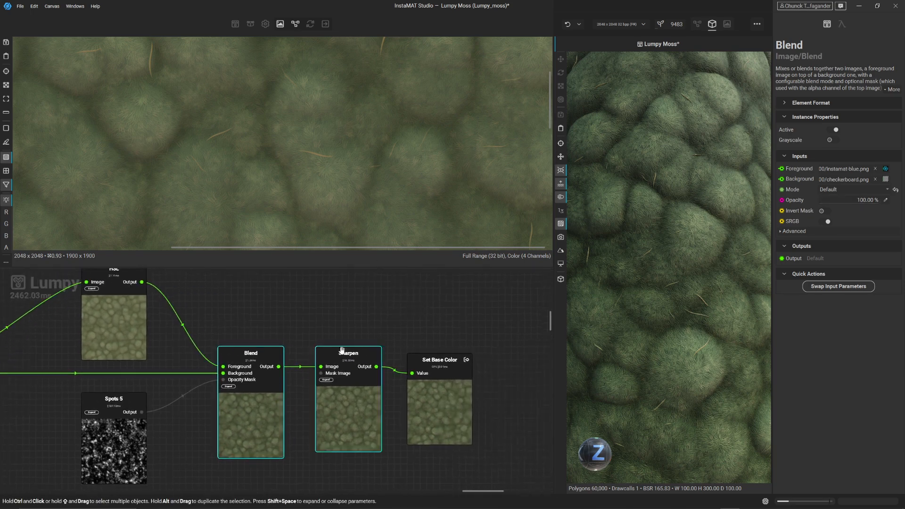
pyautogui.click(354, 418)
pyautogui.scroll(3, 355, 159)
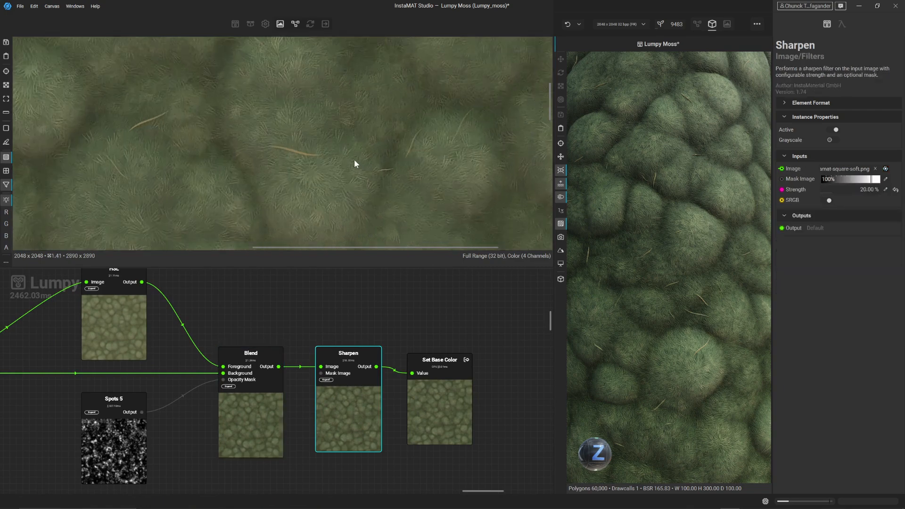
pyautogui.moveTo(348, 188); pyautogui.dragTo(368, 157, button='middle')
pyautogui.click(228, 420)
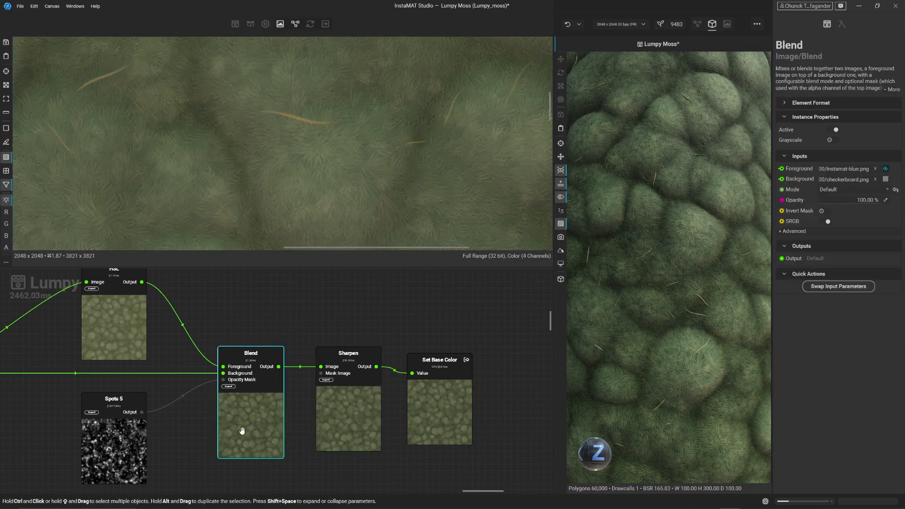
pyautogui.click(355, 408)
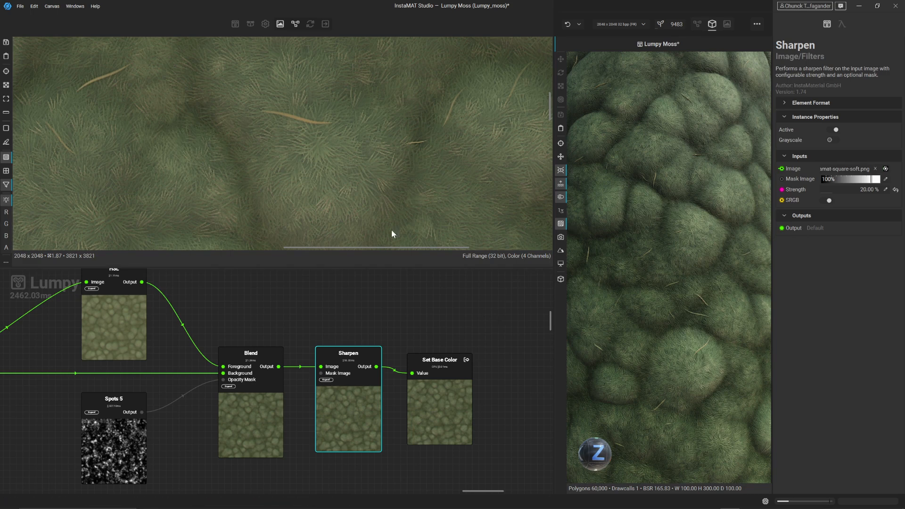
pyautogui.scroll(-6, 305, 204)
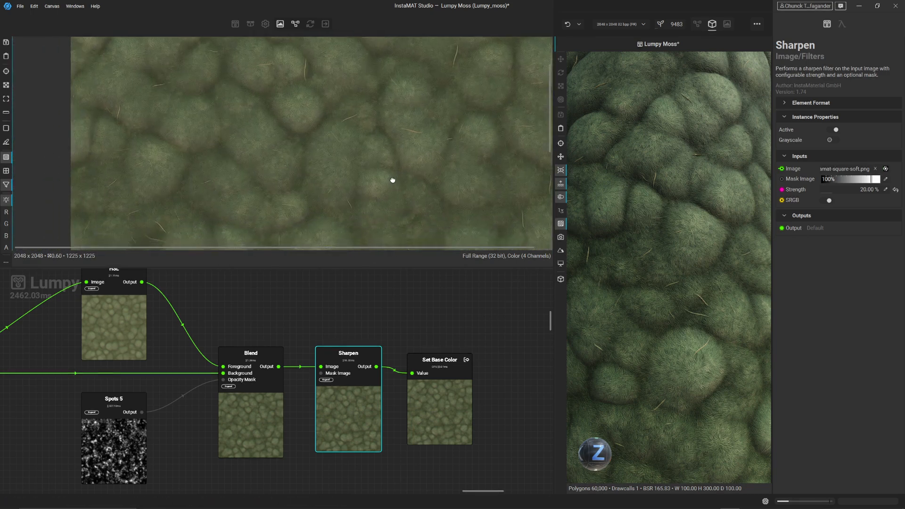
pyautogui.scroll(-4, 389, 156)
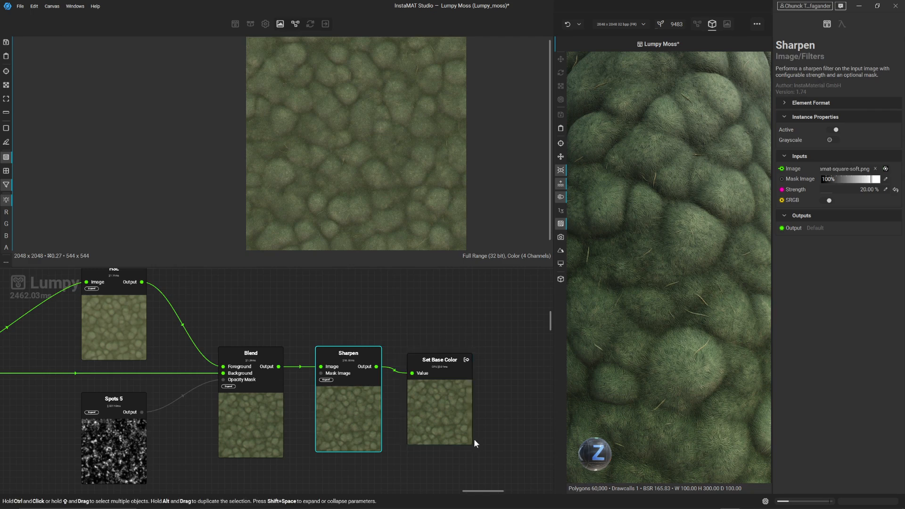
# Go from the base colour output to the normal output node and preview the normal map
pyautogui.moveTo(434, 215); pyautogui.dragTo(431, 72, button='middle')
pyautogui.click(98, 379)
pyautogui.moveTo(244, 430); pyautogui.dragTo(436, 270, button='middle')
pyautogui.click(287, 370)
# Preview the Set Roughness output, examine it up close, and preview the Set Ambient Occlusion output
pyautogui.scroll(-3, 328, 411)
pyautogui.moveTo(341, 439); pyautogui.dragTo(420, 291, button='middle')
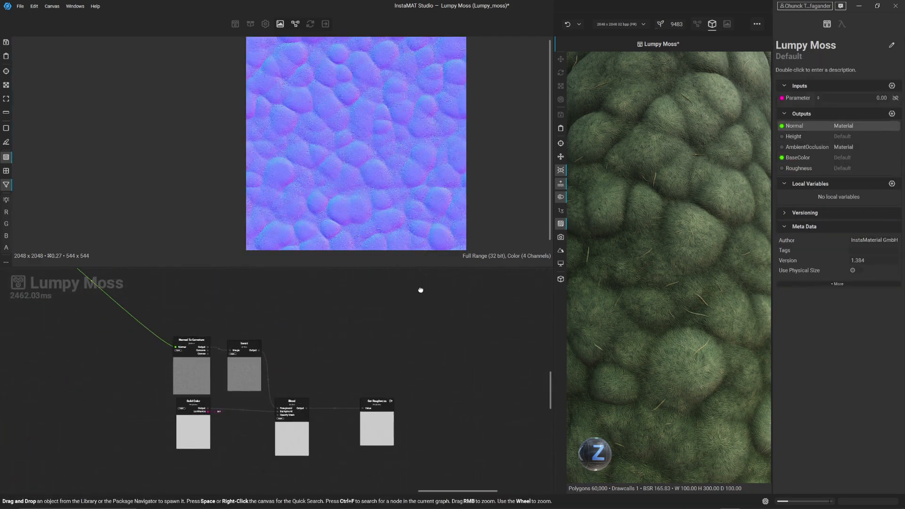
pyautogui.click(378, 426)
pyautogui.moveTo(435, 434); pyautogui.dragTo(455, 301, button='middle')
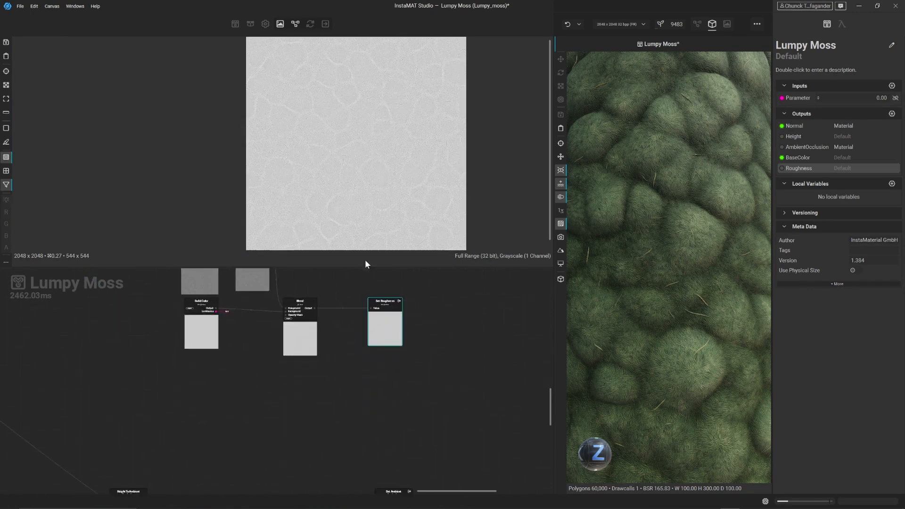
pyautogui.scroll(3, 367, 136)
pyautogui.scroll(1, 422, 153)
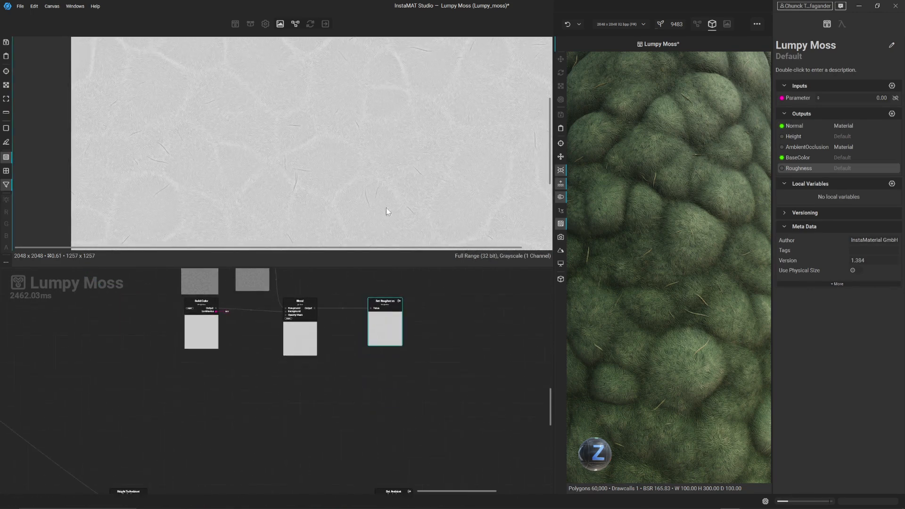
pyautogui.moveTo(434, 432); pyautogui.dragTo(392, 317, button='middle')
pyautogui.click(359, 383)
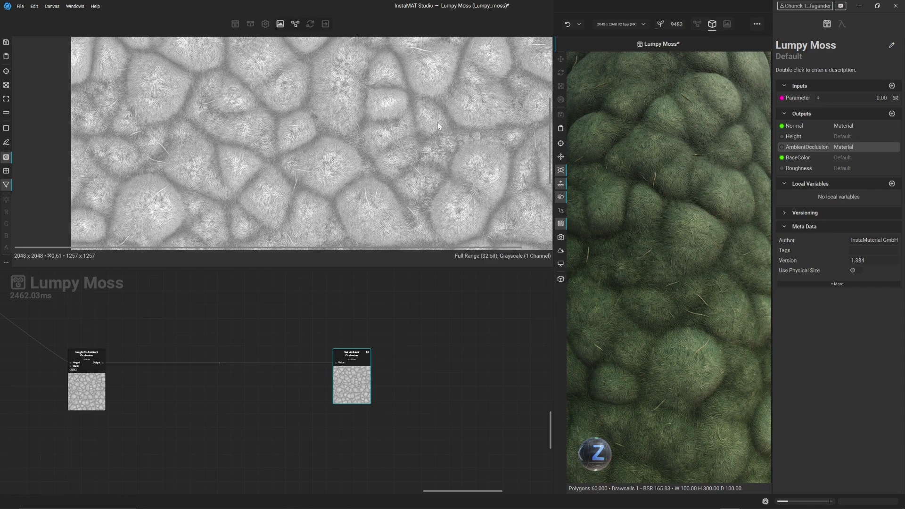